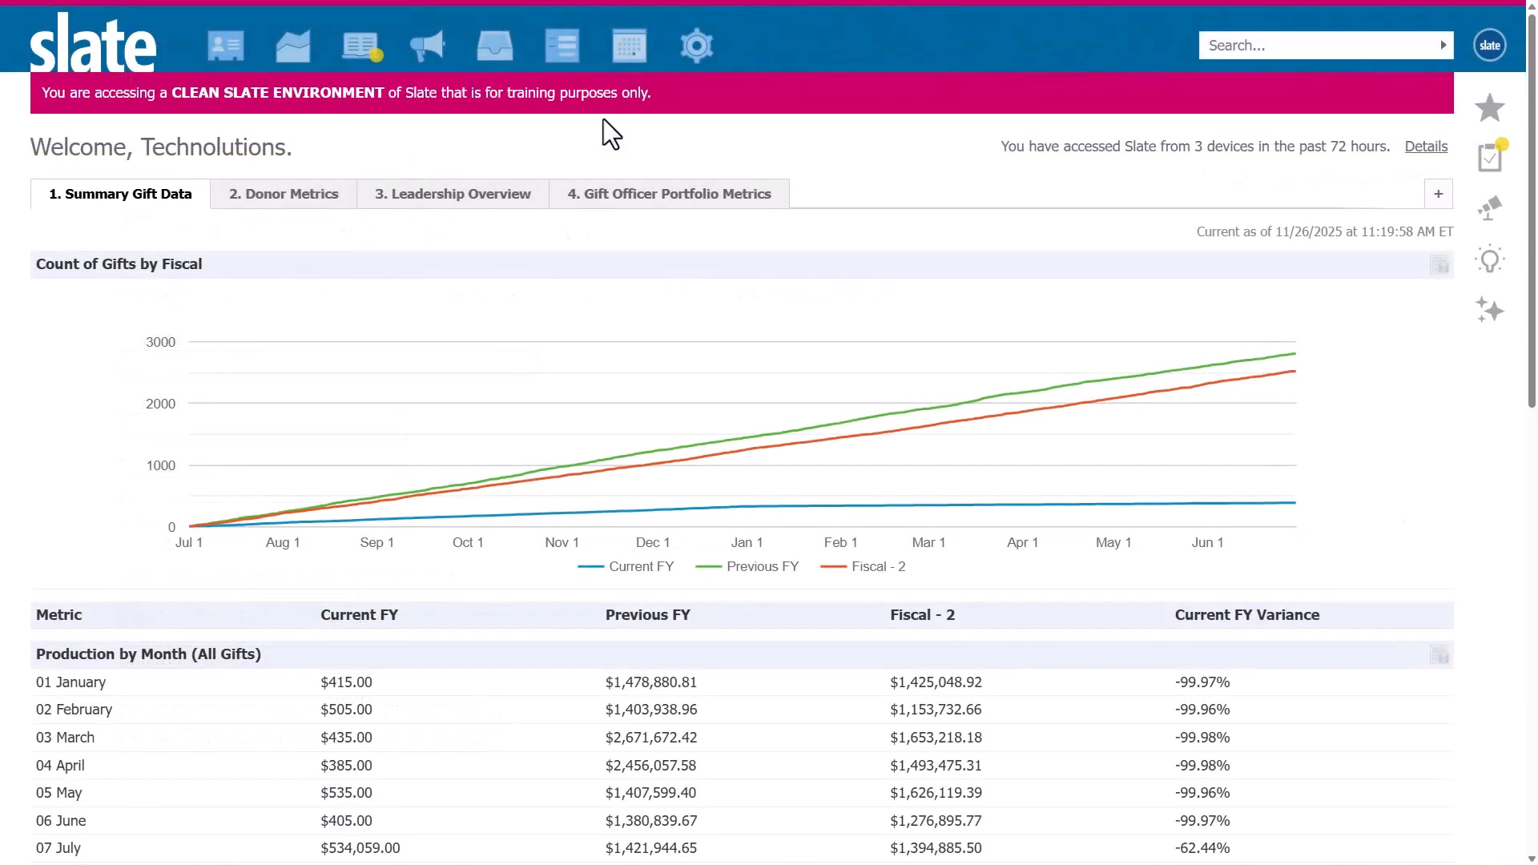
# Start a new event titled "Class of 2001 - 25th Reunion Weekend".
pyautogui.click(630, 45)
pyautogui.click(115, 207)
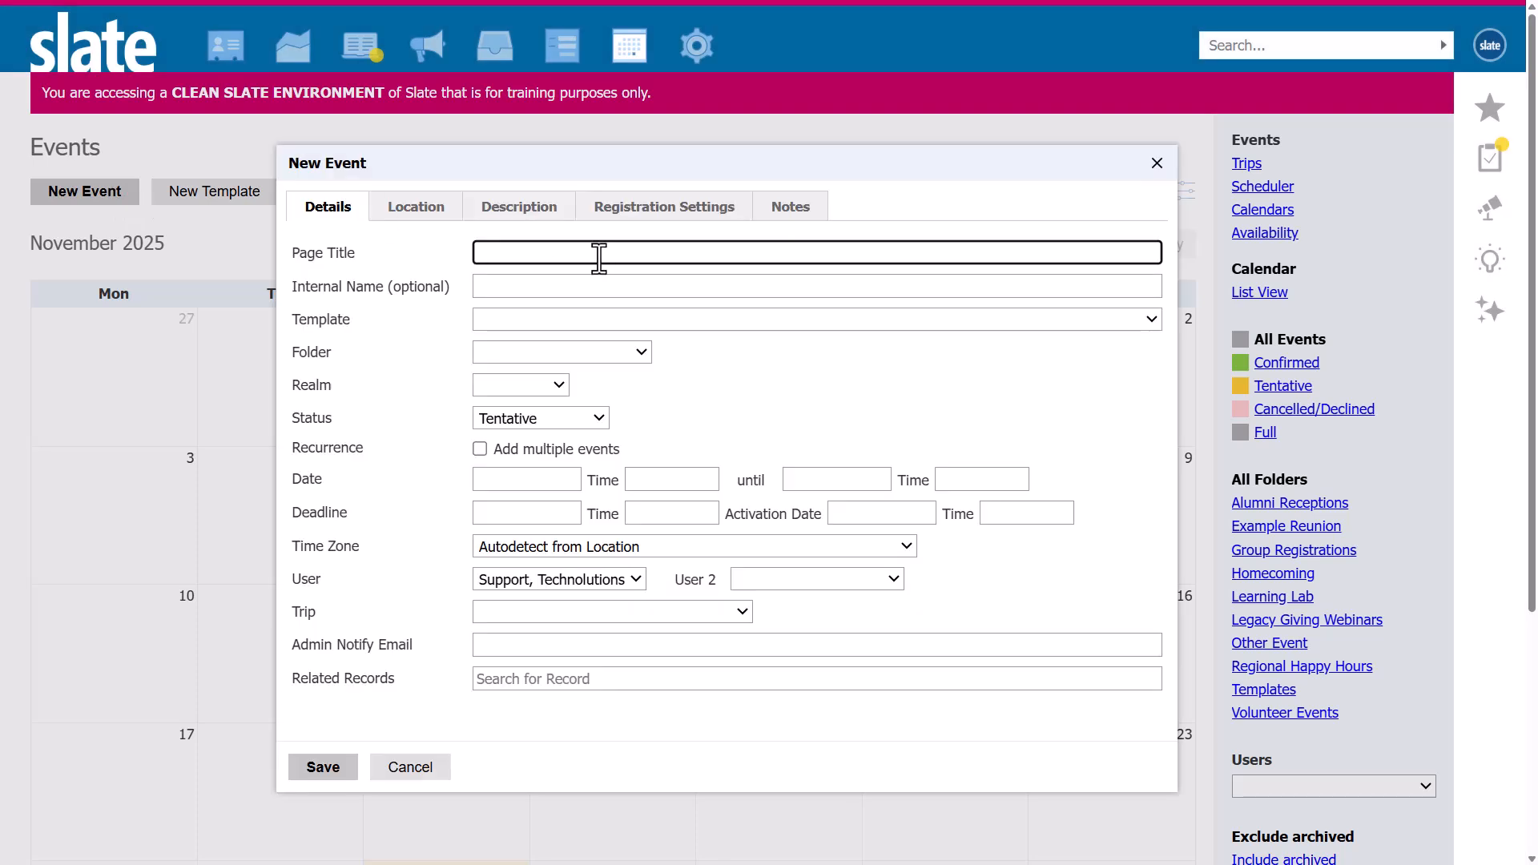
pyautogui.write('Class of 2001 - 25th Reunion Weekend')
# File the event in a new folder named "Class Reunions".
pyautogui.click(577, 350)
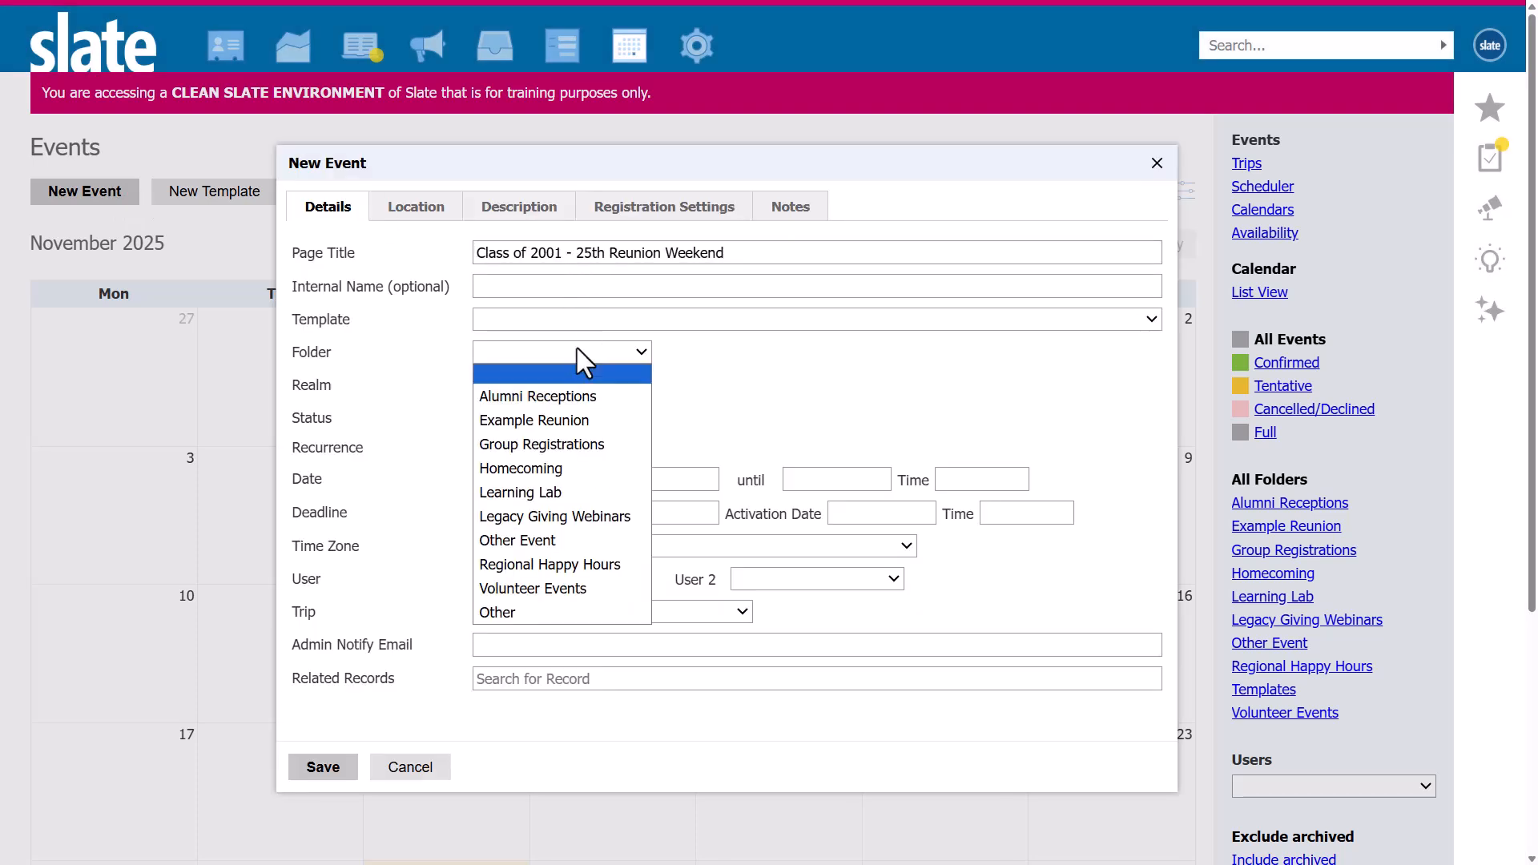
pyautogui.click(544, 609)
pyautogui.write('Class Reun')
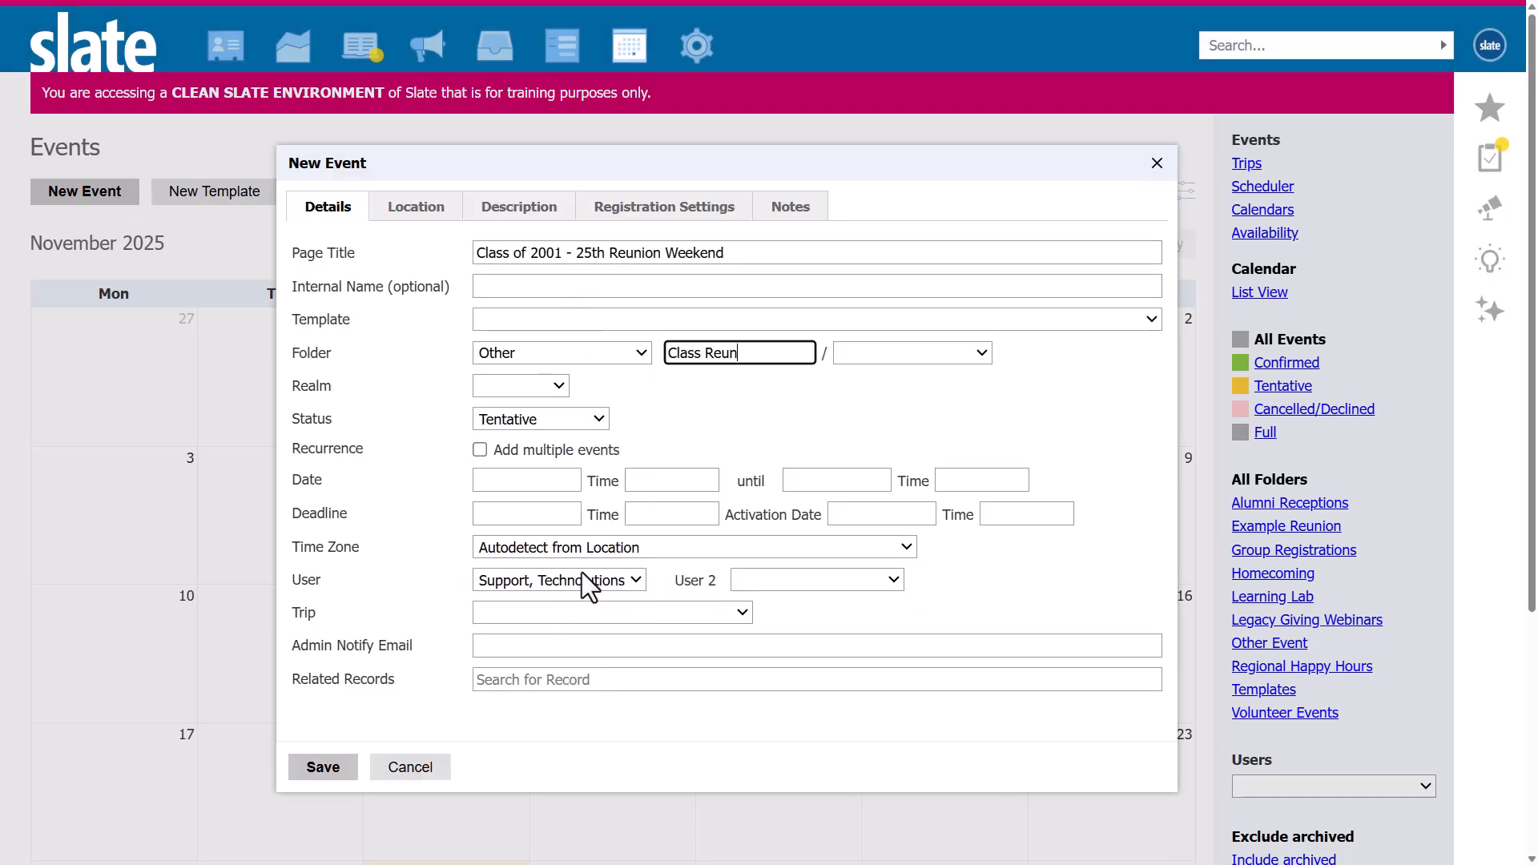
pyautogui.write('ions')
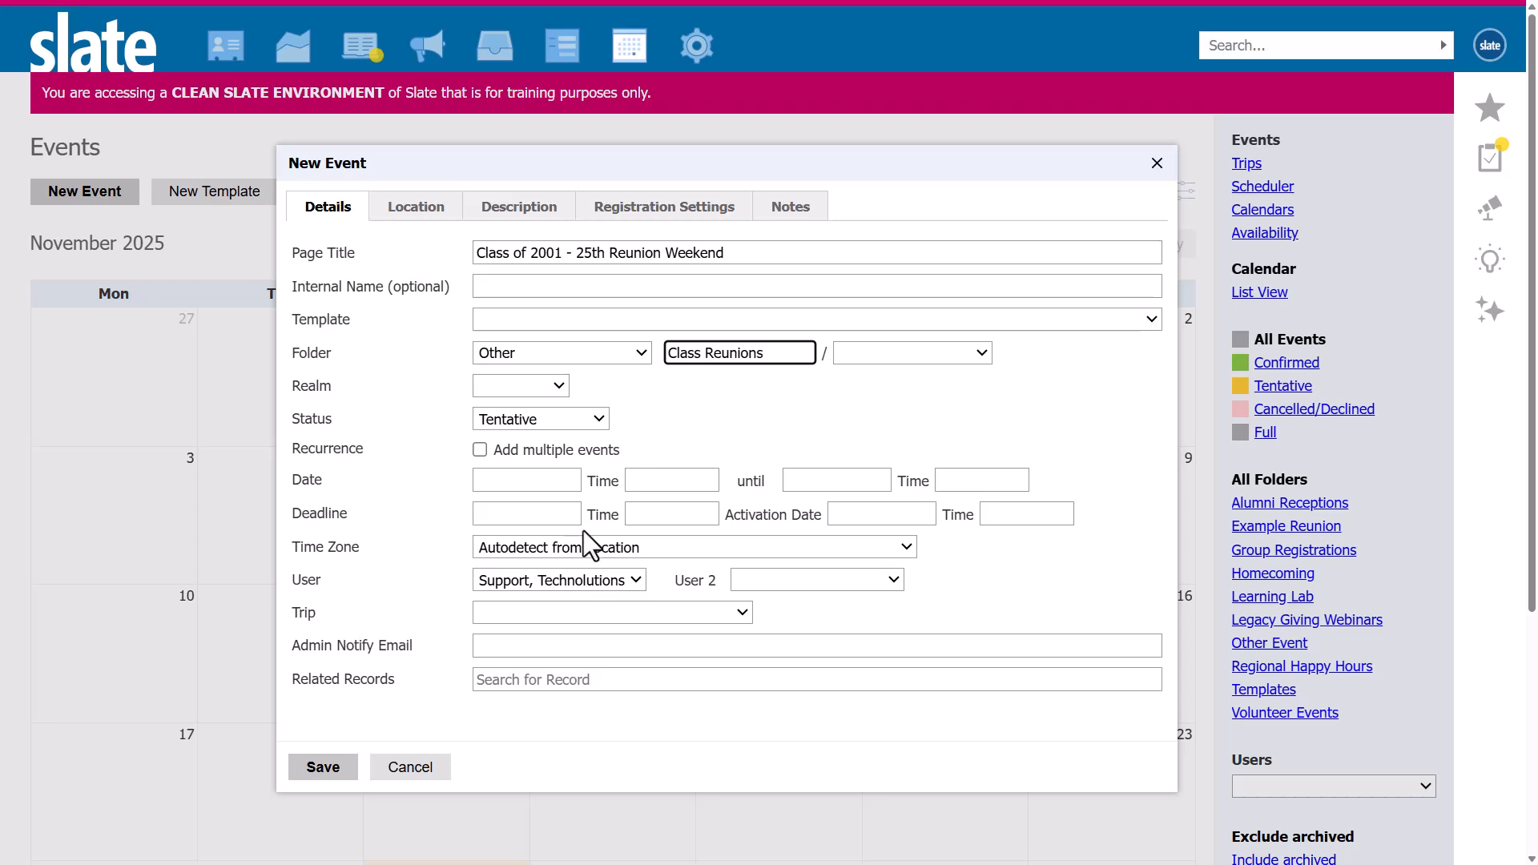
# Set the event to run from 06/05/2026 12:00 PM until 06/07/2026 12:00 PM.
pyautogui.click(540, 481)
pyautogui.write('06/05/2026')
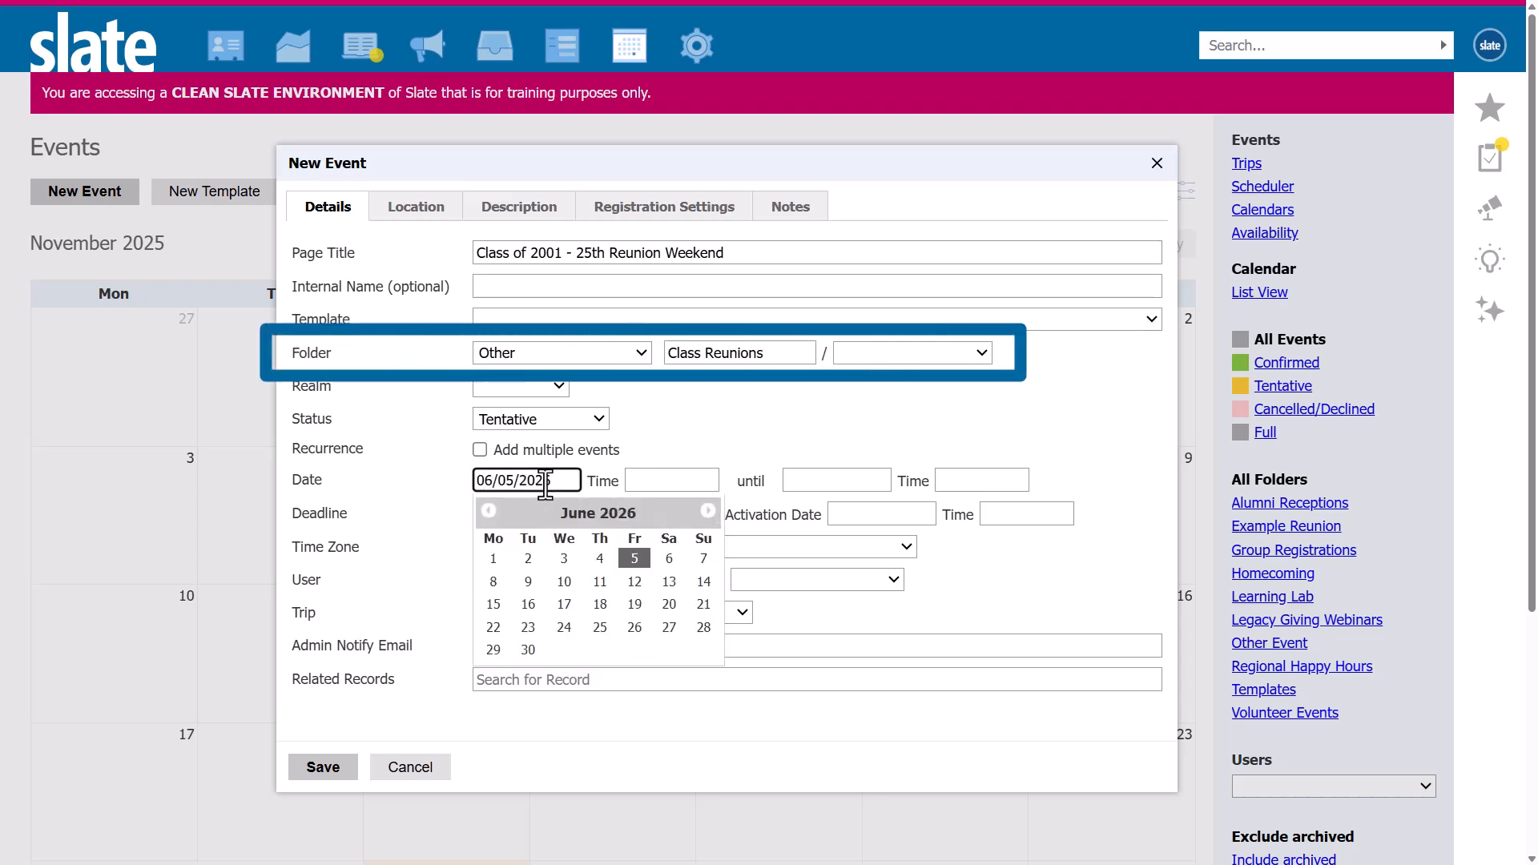
pyautogui.press('Tab')
pyautogui.write('12:00 PM')
pyautogui.press('Tab')
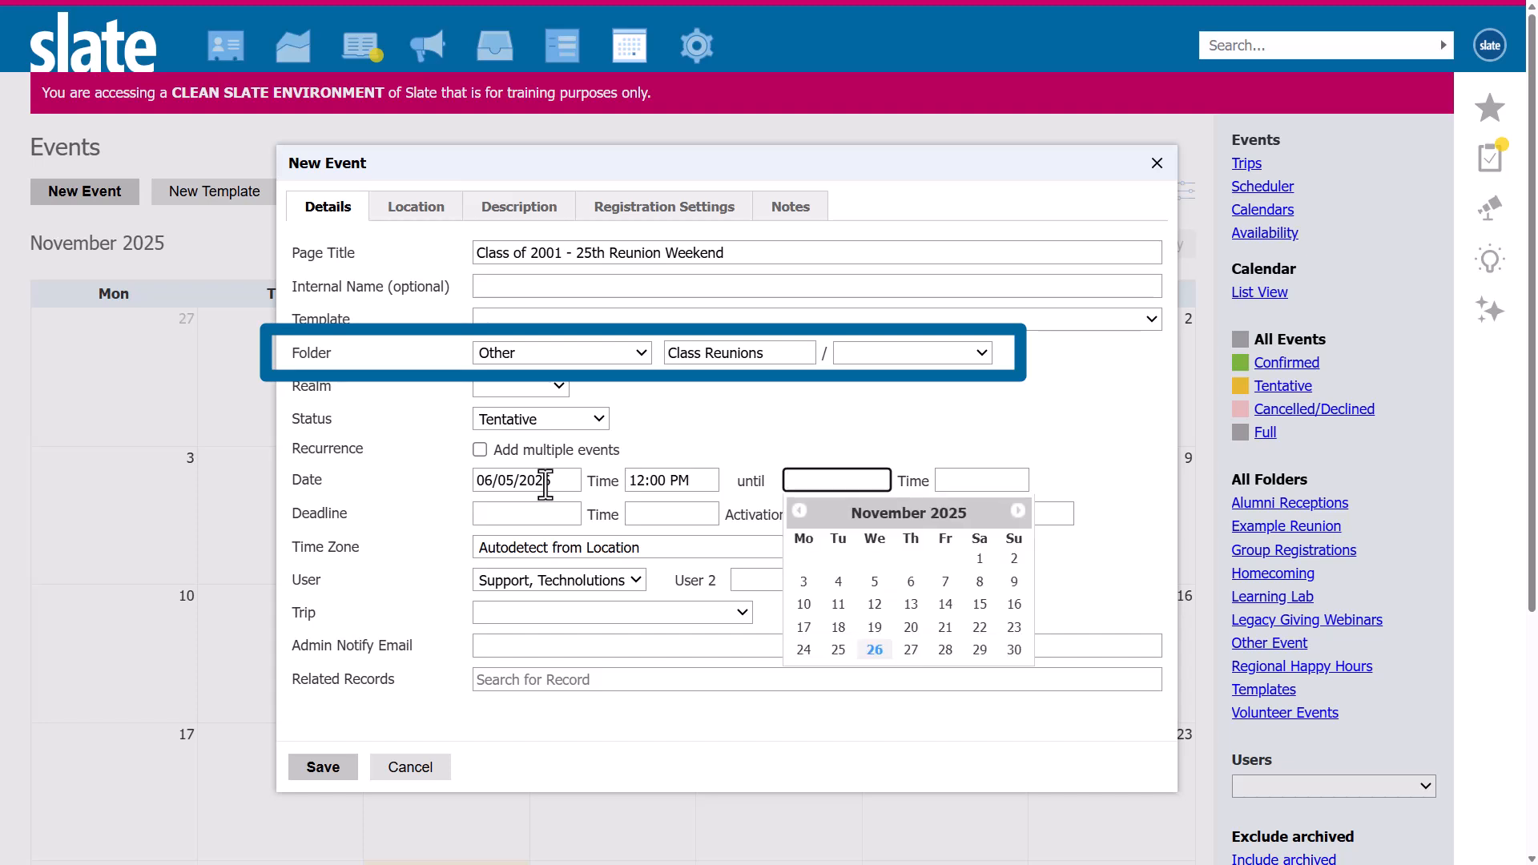
pyautogui.write('06/07/2026')
pyautogui.press('Tab')
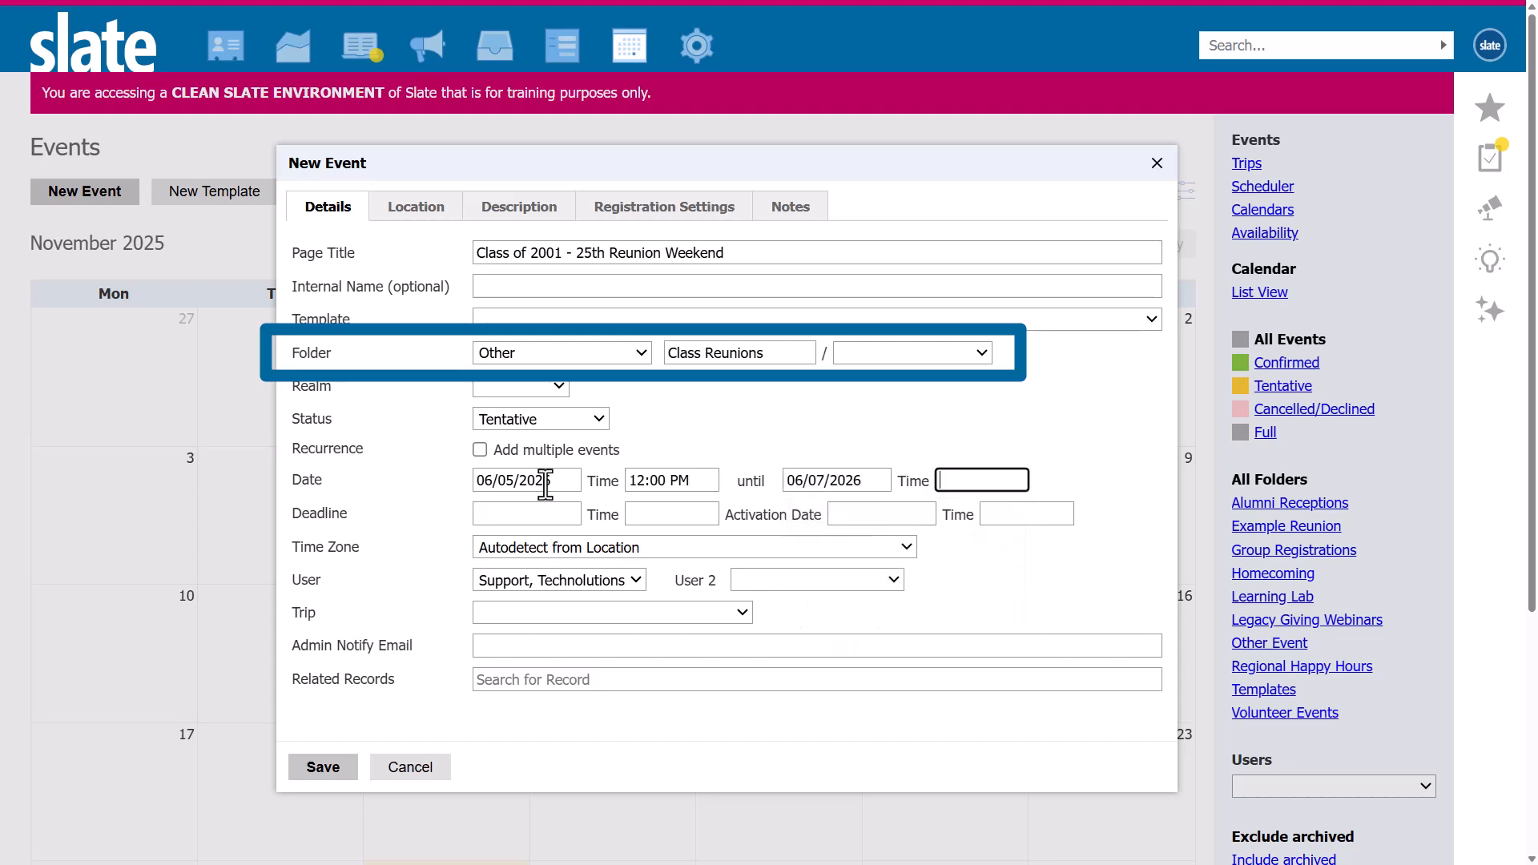
pyautogui.write('12:00 PM')
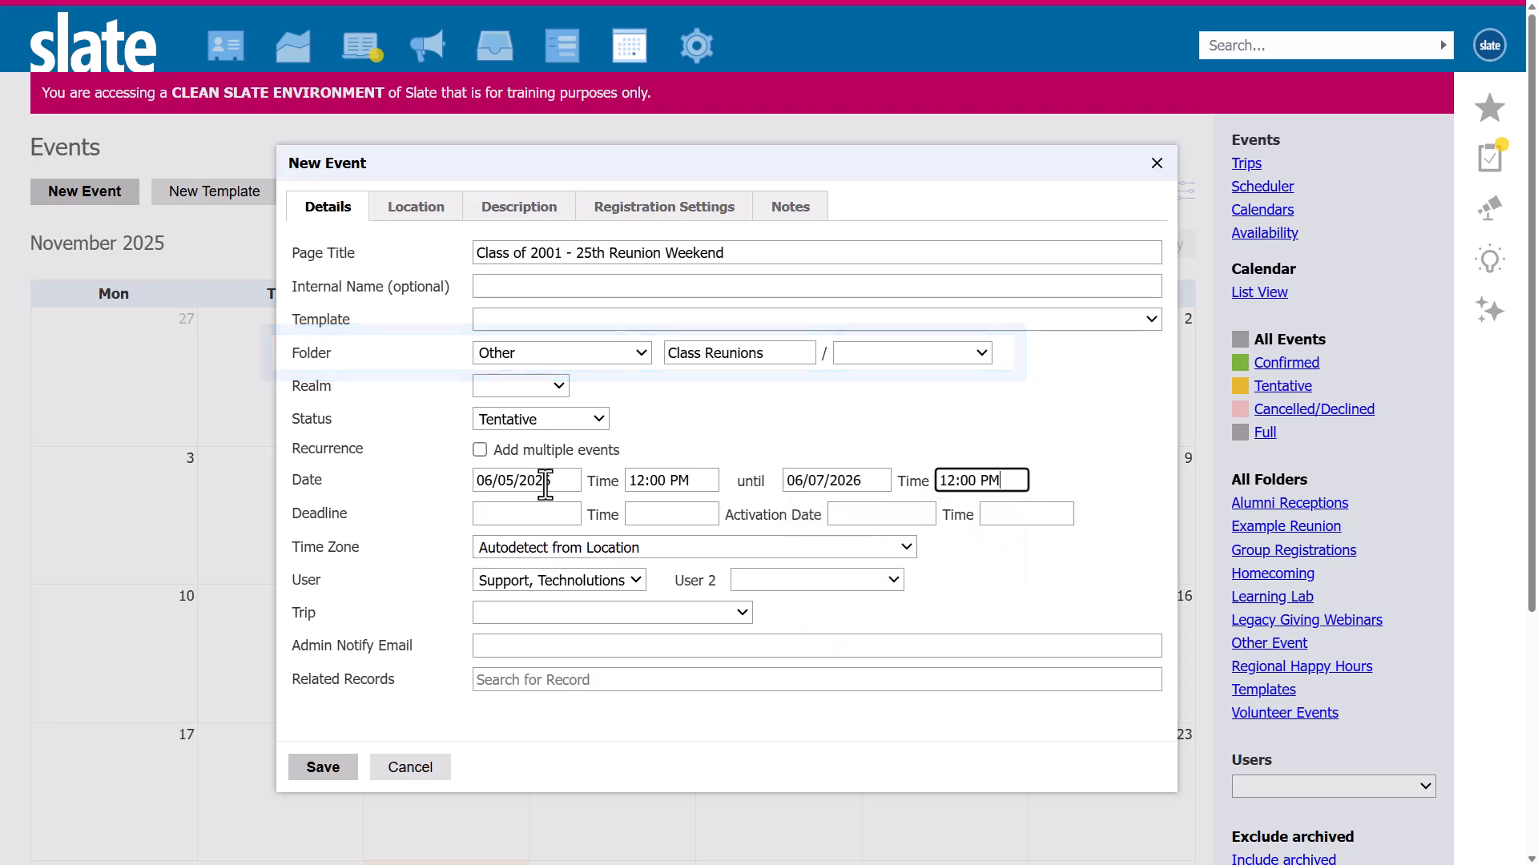
# Set the time zone to Eastern Time (US & Canada) and save the event.
pyautogui.click(559, 546)
pyautogui.click(615, 469)
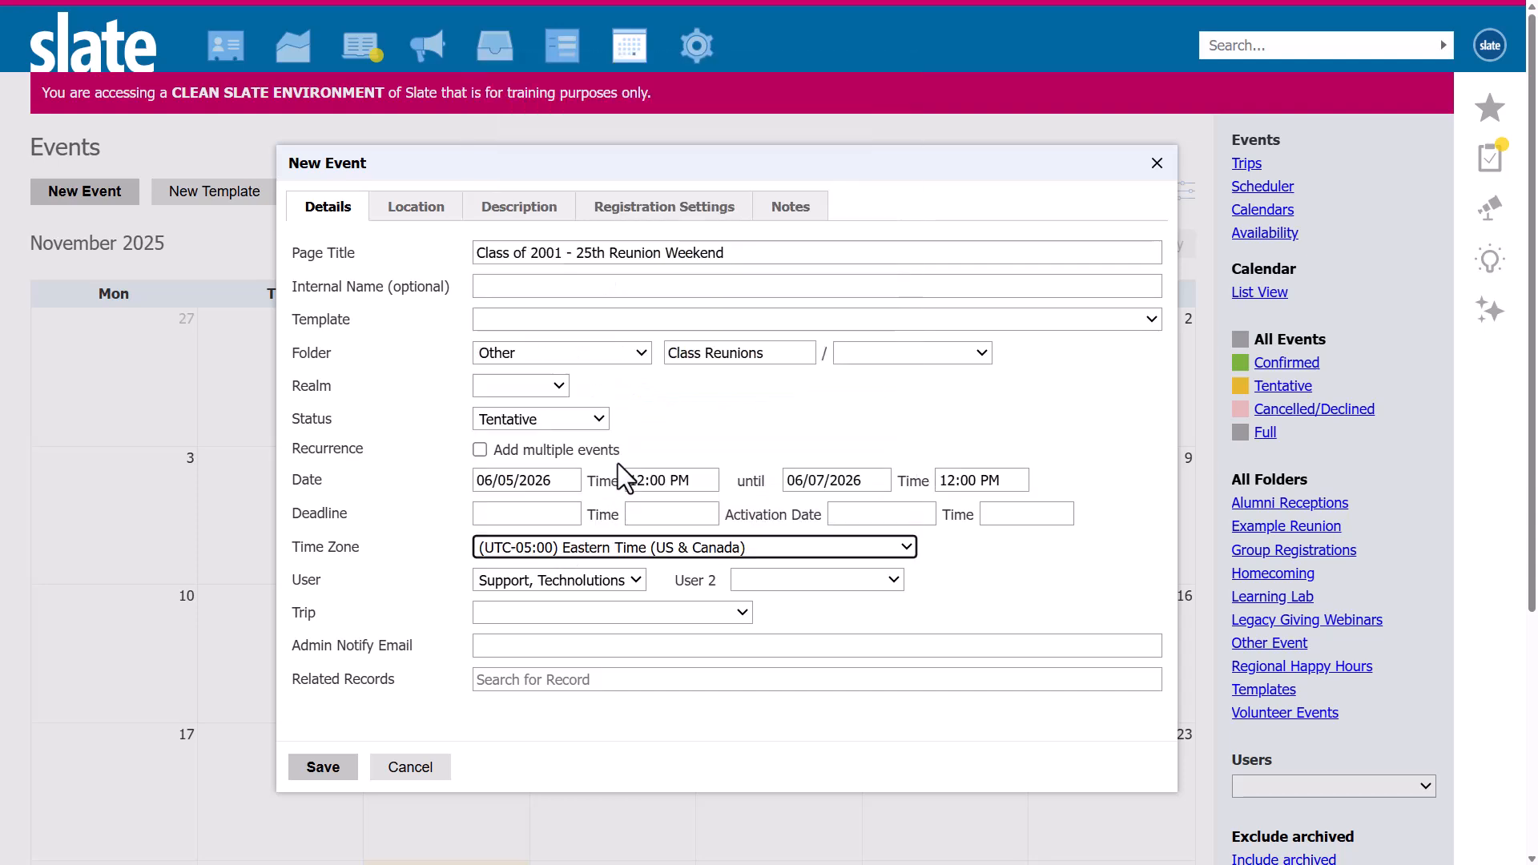
pyautogui.click(306, 764)
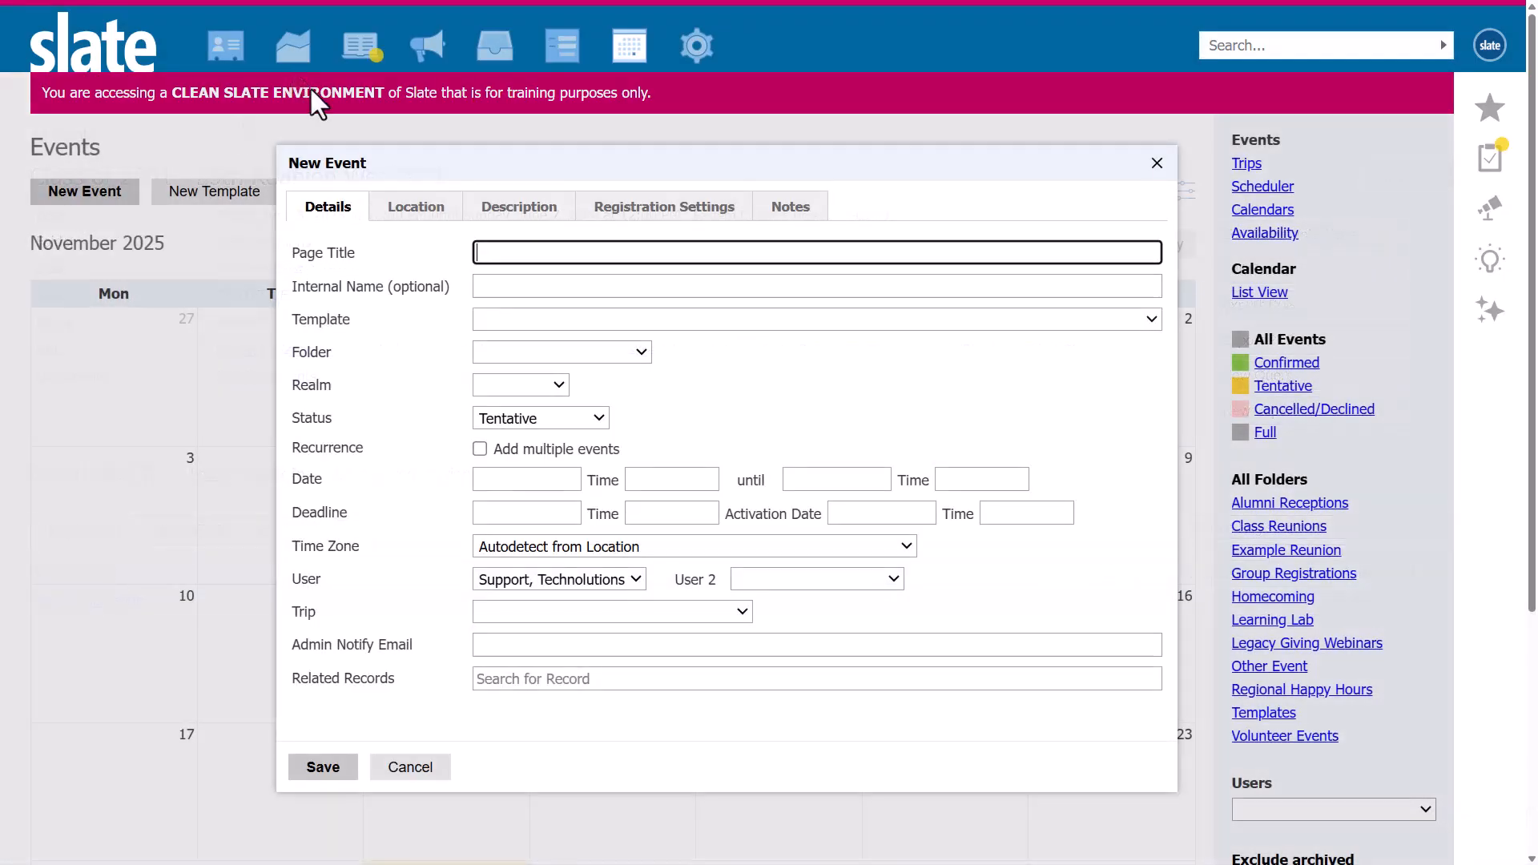
# Start a new event titled "Campus Tour" in the Class Reunions folder under a new "Friday" subfolder.
pyautogui.write('Campus Tour')
pyautogui.click(532, 347)
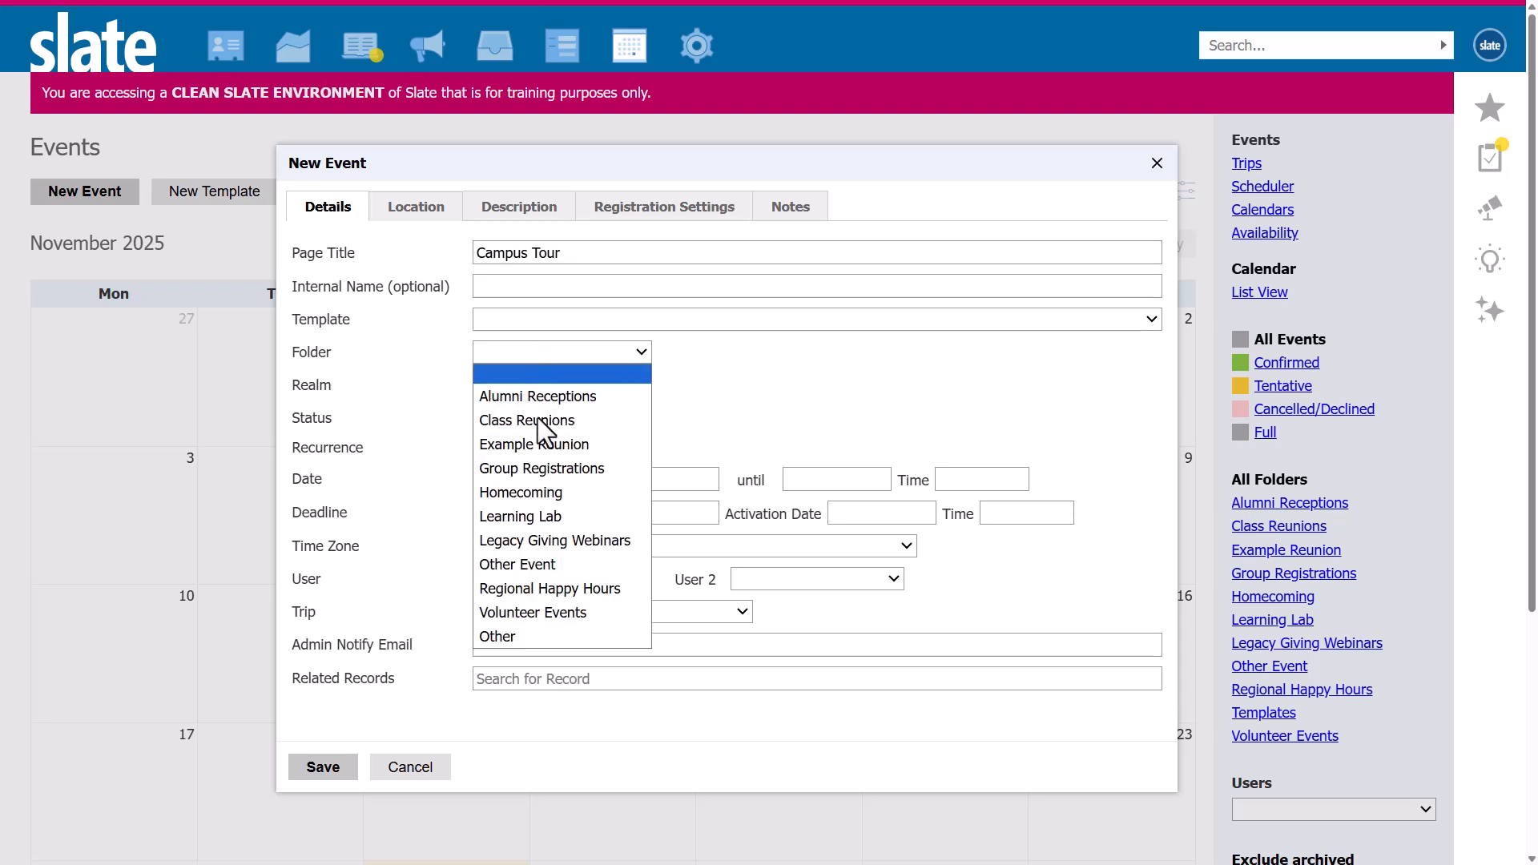
pyautogui.click(537, 416)
pyautogui.click(711, 352)
pyautogui.click(694, 396)
pyautogui.write('Friday')
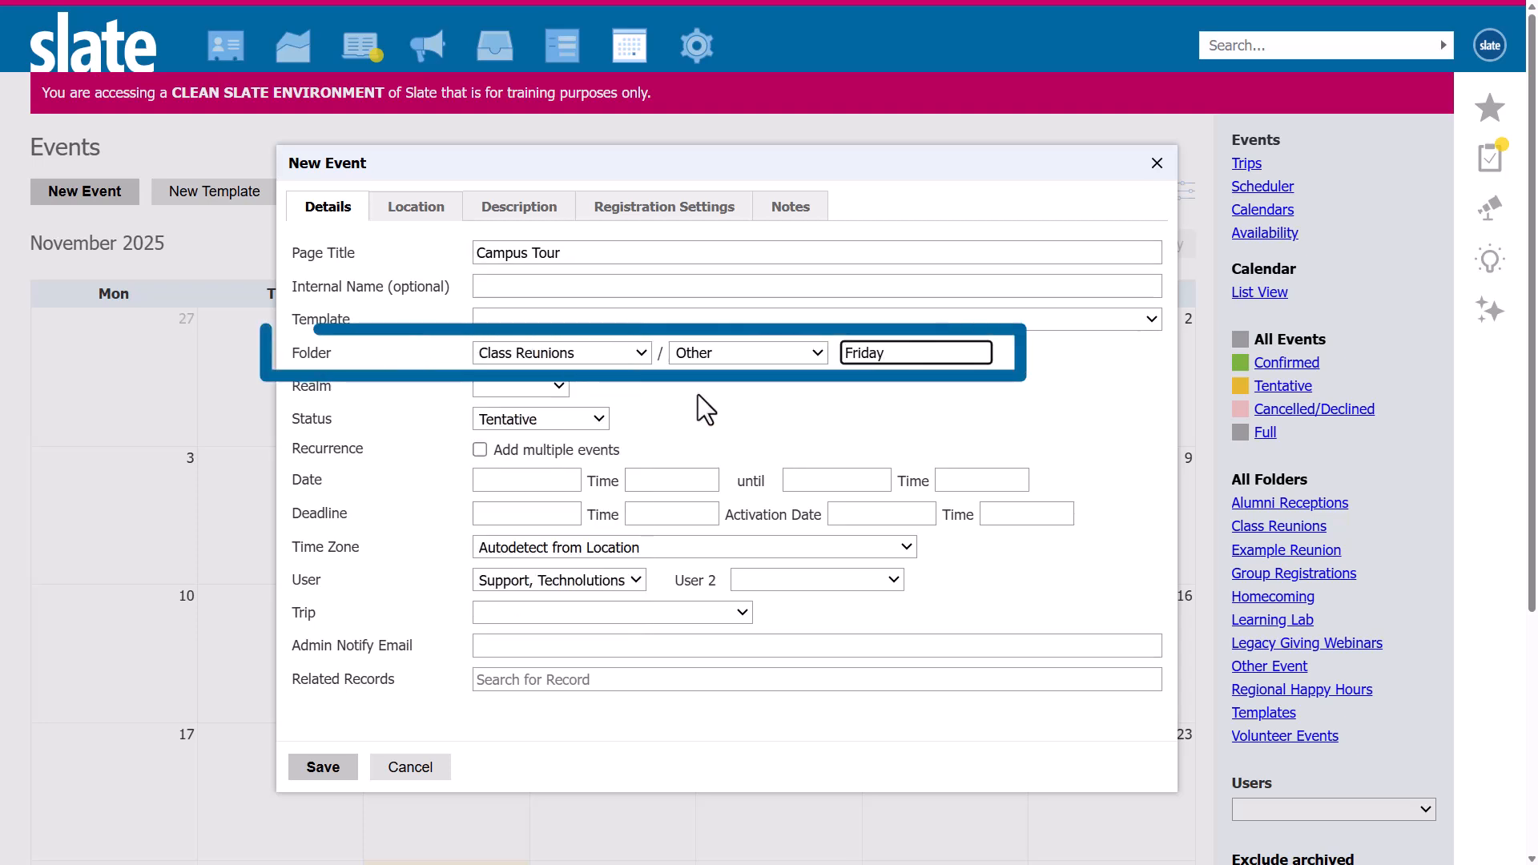
# Set the Campus Tour to run on 06/05/2026 from 2:00 PM until 4:00 PM.
pyautogui.click(531, 481)
pyautogui.write('06/05/2026')
pyautogui.press('Tab')
pyautogui.write('2:00 PM')
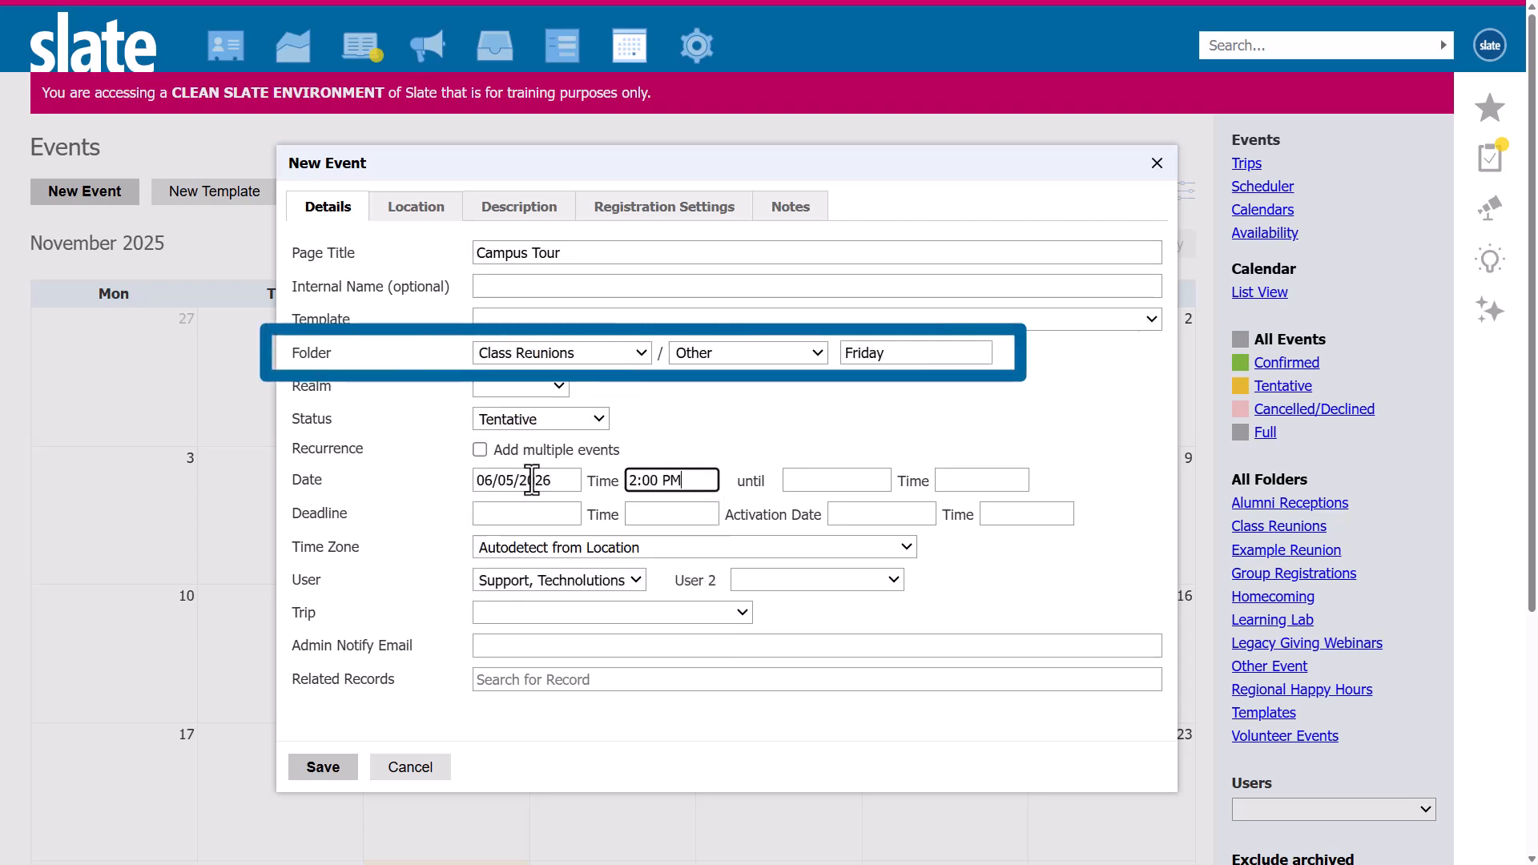
pyautogui.press('Tab')
pyautogui.write('06/05/2026')
pyautogui.press('Tab')
pyautogui.write('4:00 PM')
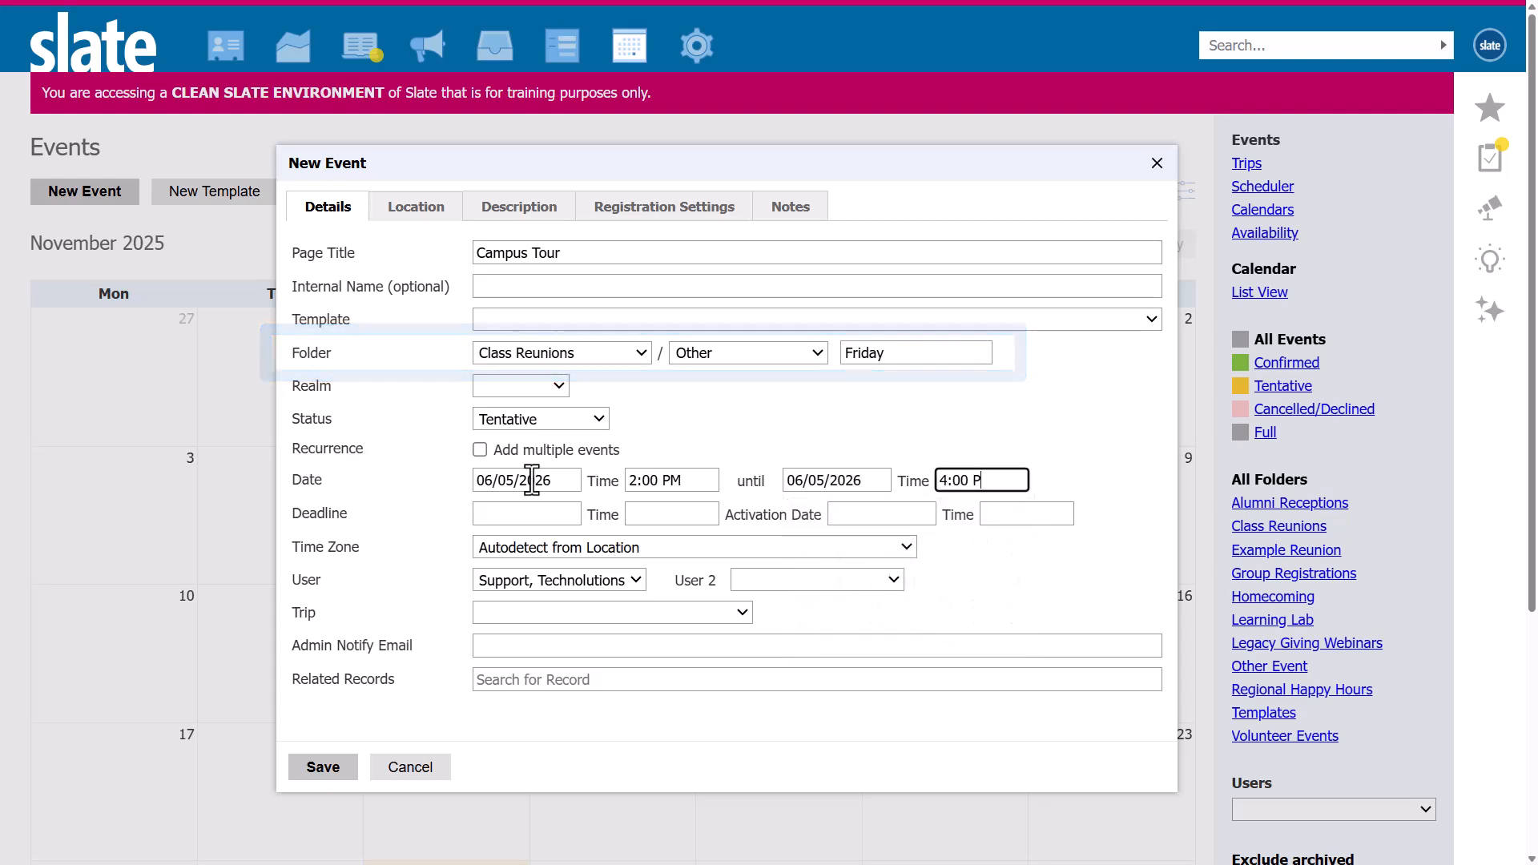
# Set the Campus Tour's time zone to Eastern Time (US & Canada) and save the event.
pyautogui.click(556, 549)
pyautogui.scroll(-2, 609, 497)
pyautogui.click(639, 472)
pyautogui.click(321, 767)
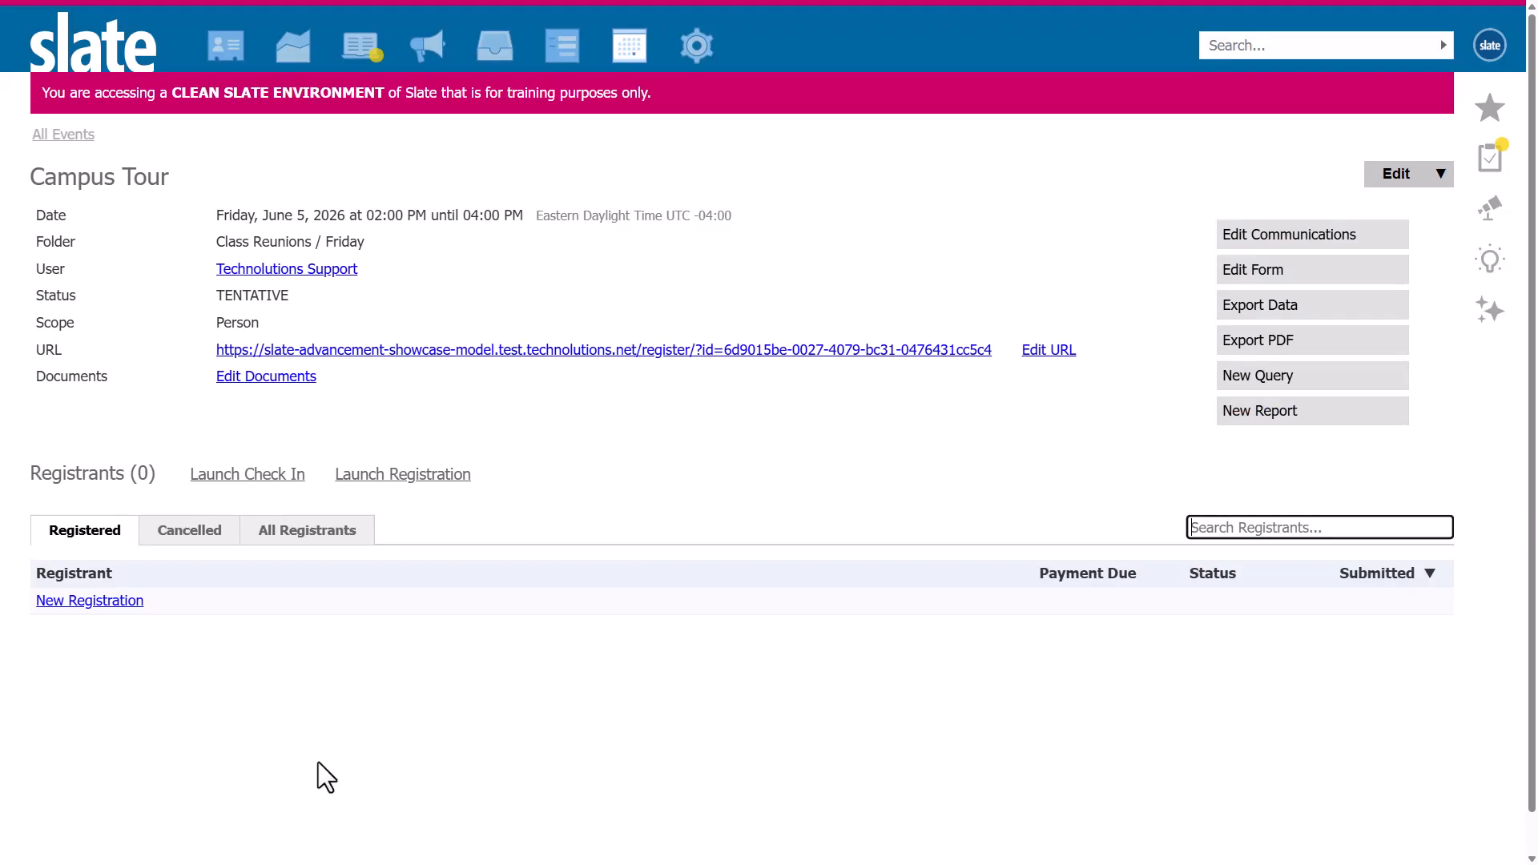
# Create a new event titled "Welcome Reception" in the Class Reunions folder's Friday subfolder.
pyautogui.click(96, 193)
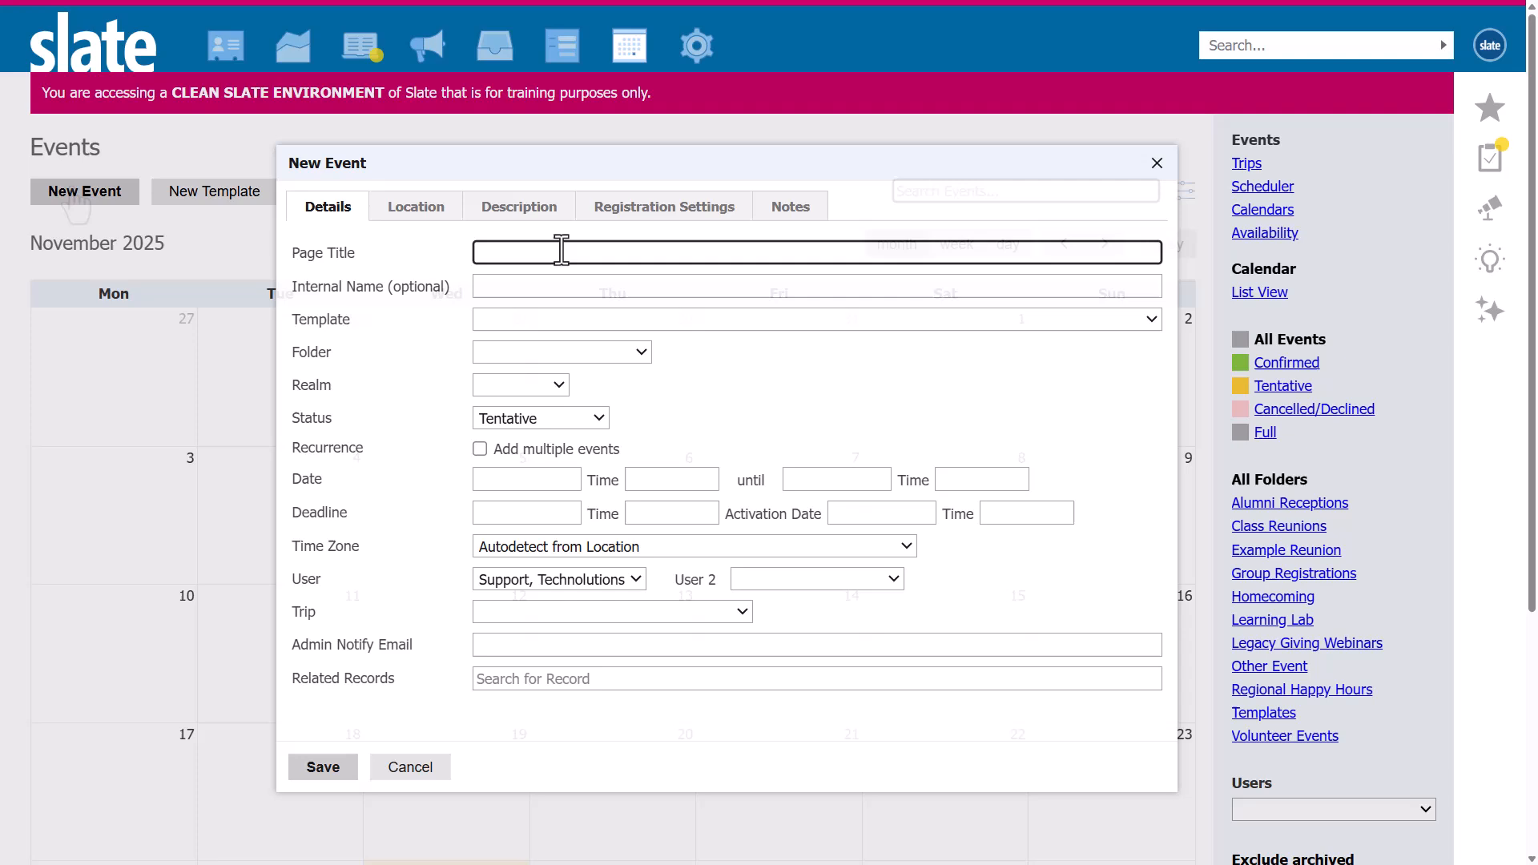
pyautogui.write('Welcome Reception')
pyautogui.click(561, 352)
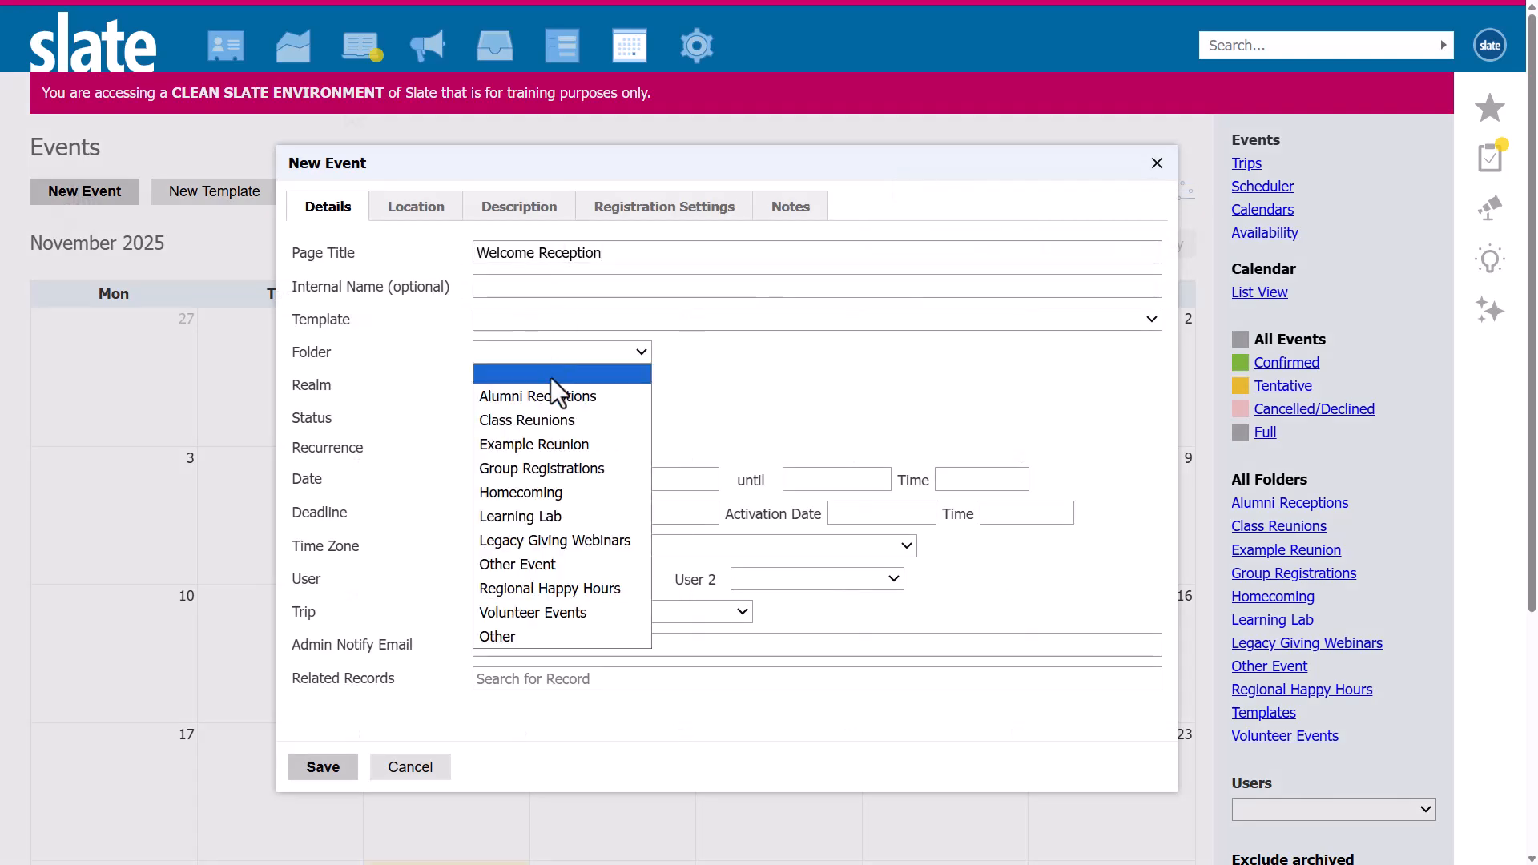
pyautogui.click(533, 416)
pyautogui.click(749, 352)
pyautogui.click(701, 395)
# Schedule the Welcome Reception on 06/05/2026 from 06:00 PM until 10:00 PM and save it.
pyautogui.click(527, 480)
pyautogui.write('06/05/2026')
pyautogui.press('Tab')
pyautogui.write('06:00 PM')
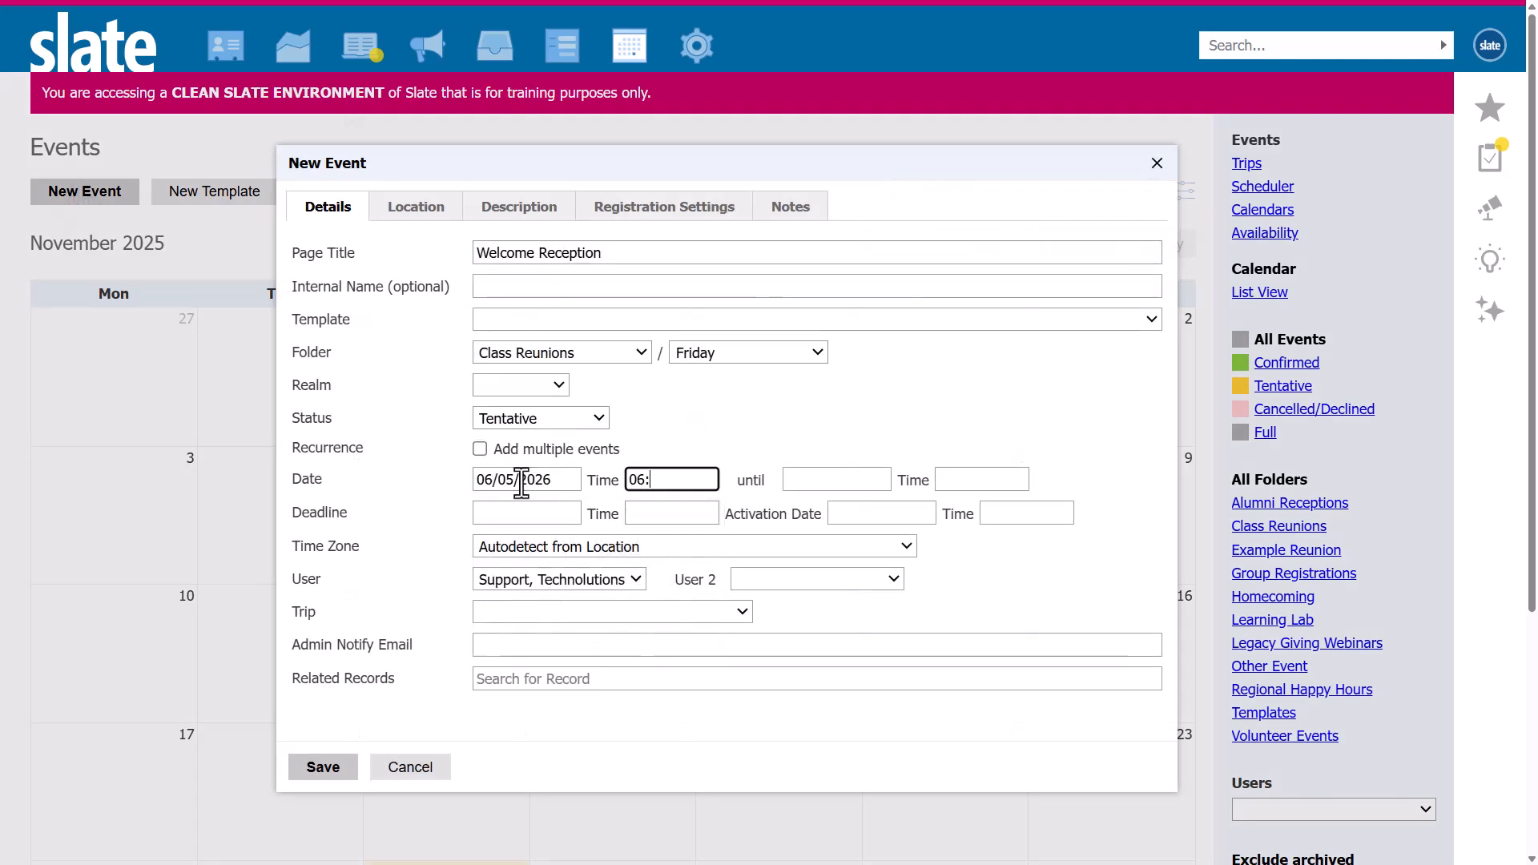
pyautogui.press('Tab')
pyautogui.write('06/05/2026')
pyautogui.press('Tab')
pyautogui.write('10:')
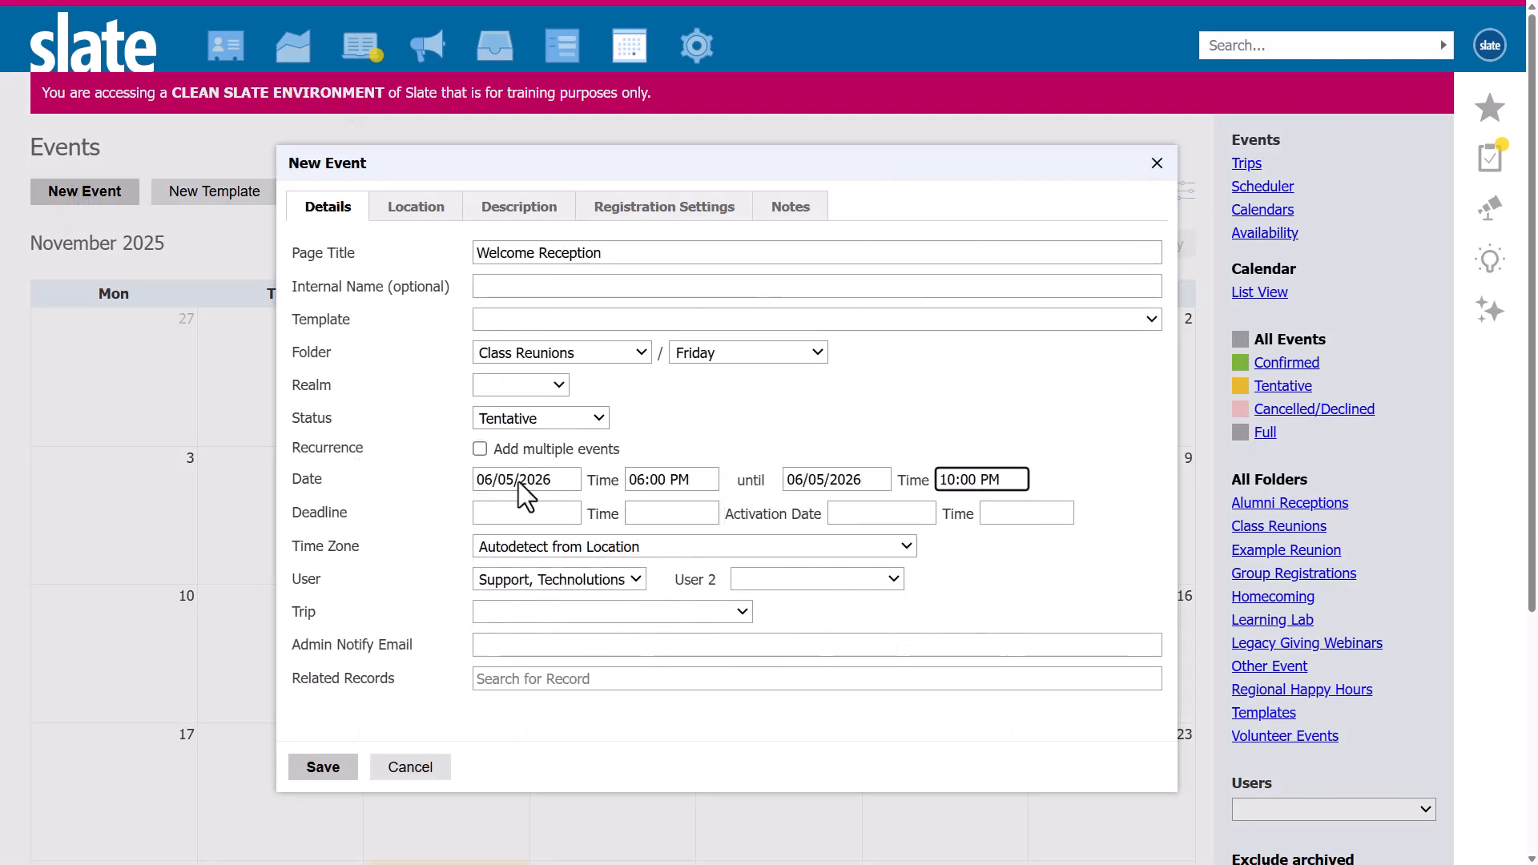
pyautogui.write('00 PM')
pyautogui.click(323, 767)
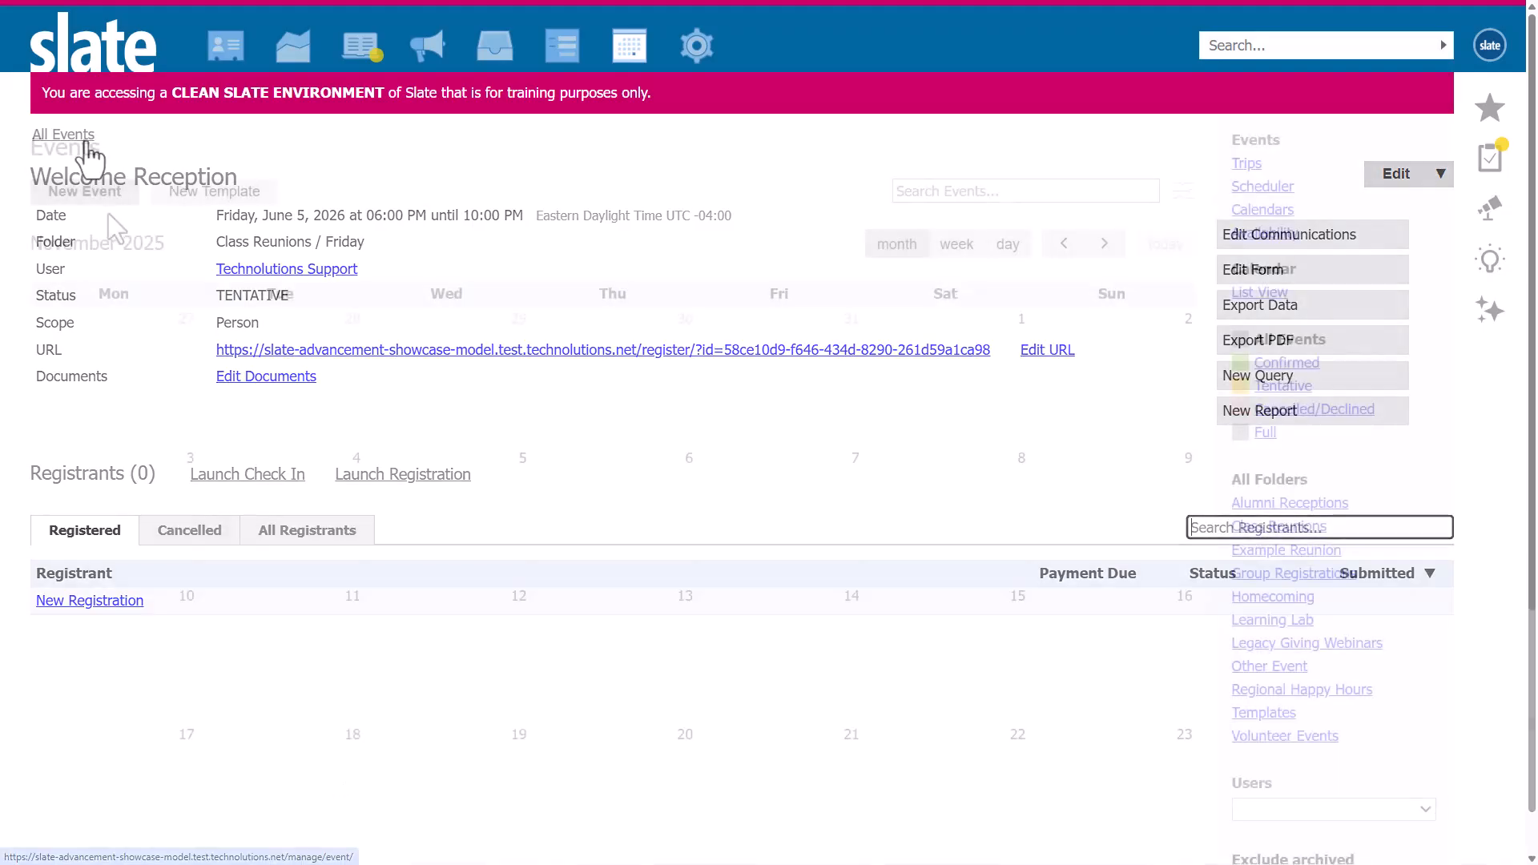
# Create a new event titled "Pre-Game Brunch" in the Class Reunions folder under a new "Saturday" subfolder.
pyautogui.click(101, 198)
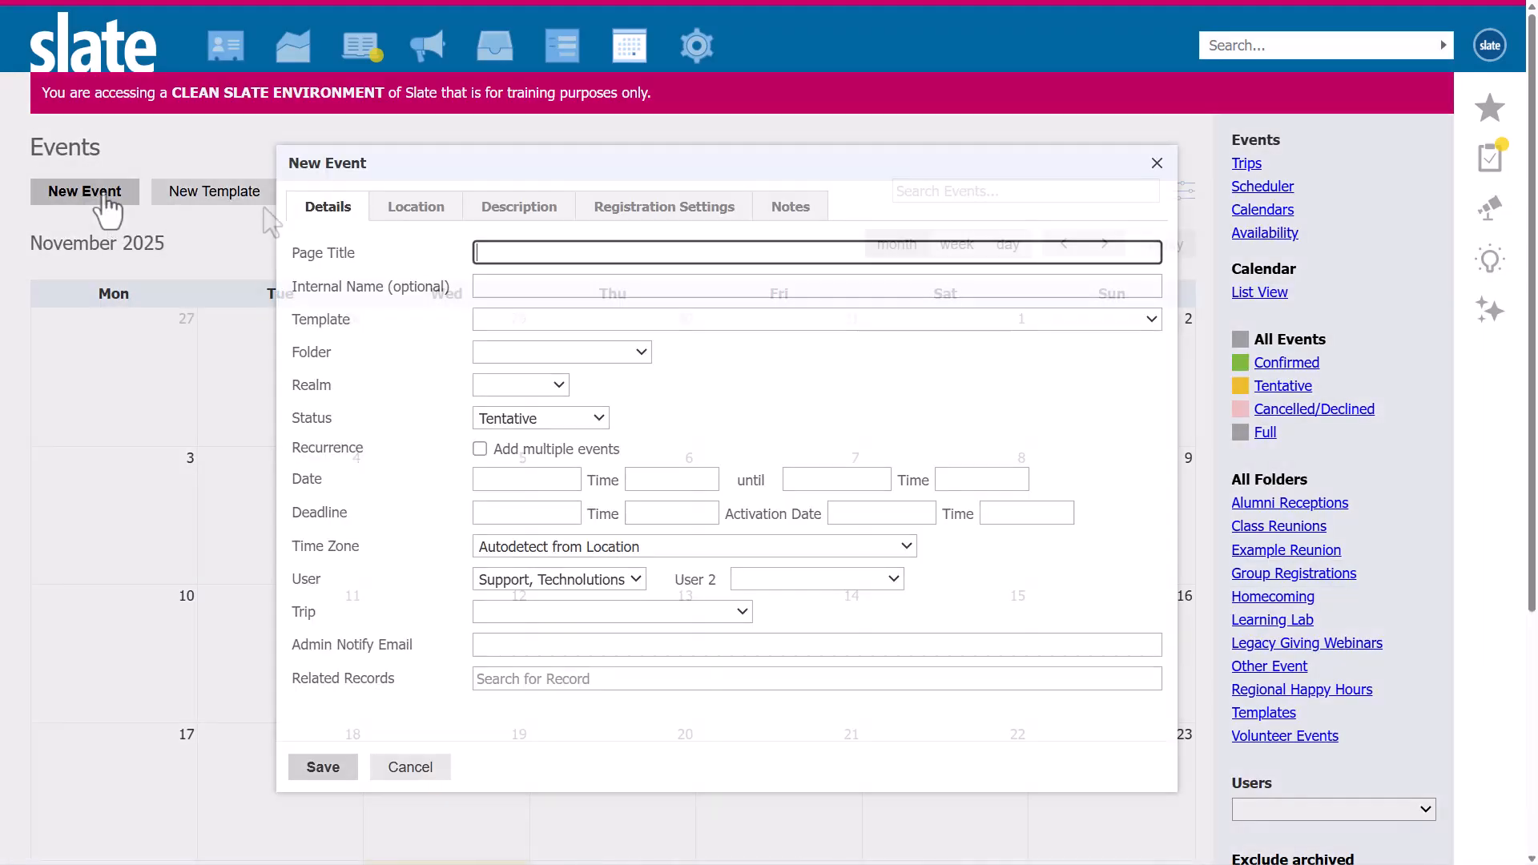
pyautogui.write('Pre-Game Brunch')
pyautogui.click(575, 352)
pyautogui.click(553, 419)
pyautogui.click(737, 353)
pyautogui.click(703, 418)
pyautogui.write('Saturday')
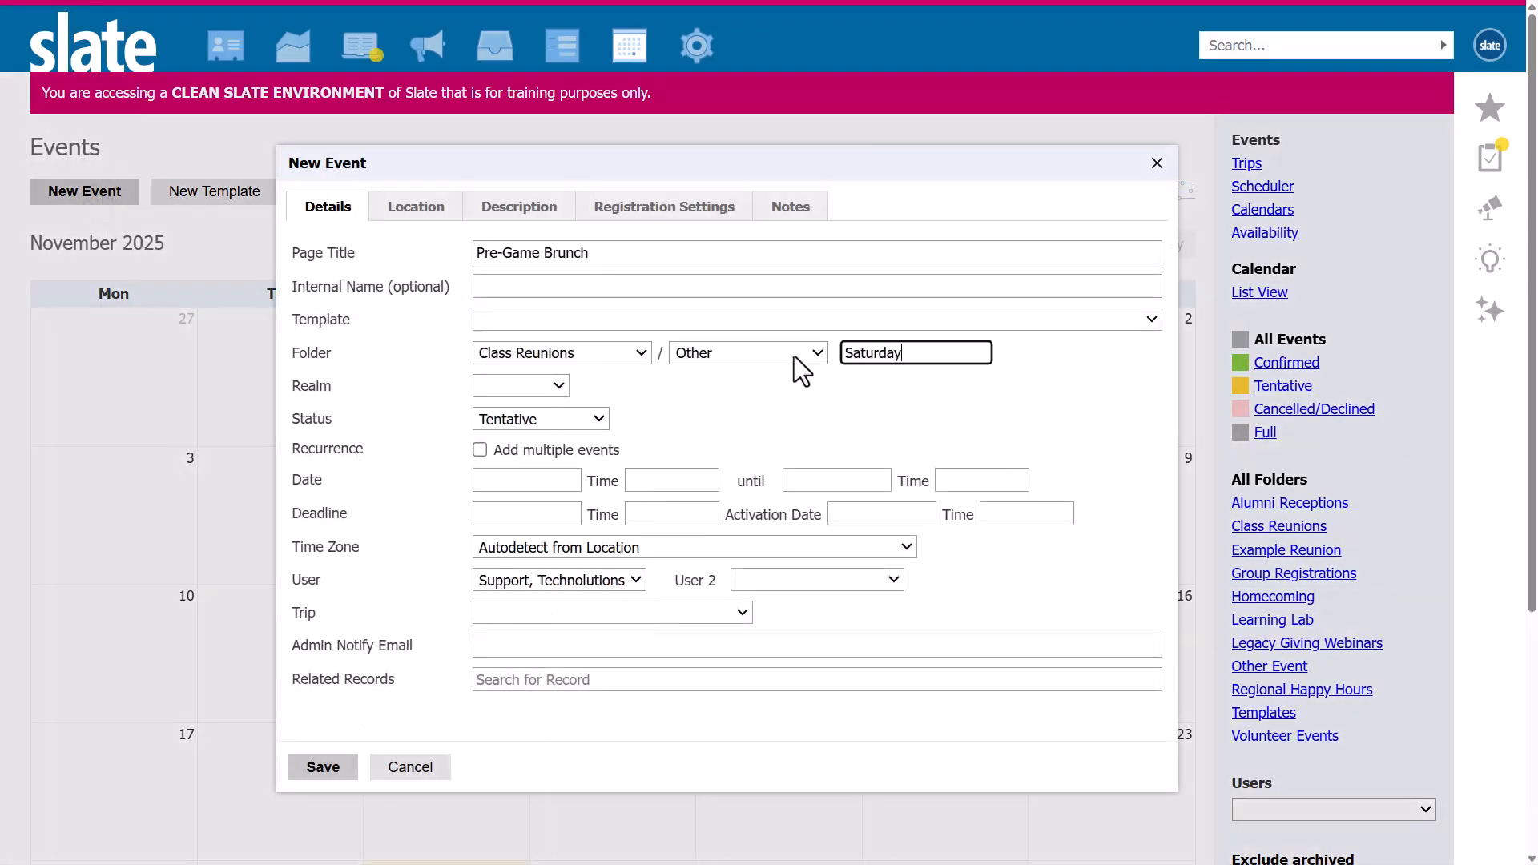
# Schedule the Pre-Game Brunch on 06/06/2026 from 9:00 AM until 11:00 AM.
pyautogui.click(528, 481)
pyautogui.write('06/06/2026')
pyautogui.press('Tab')
pyautogui.write('9:00 AM')
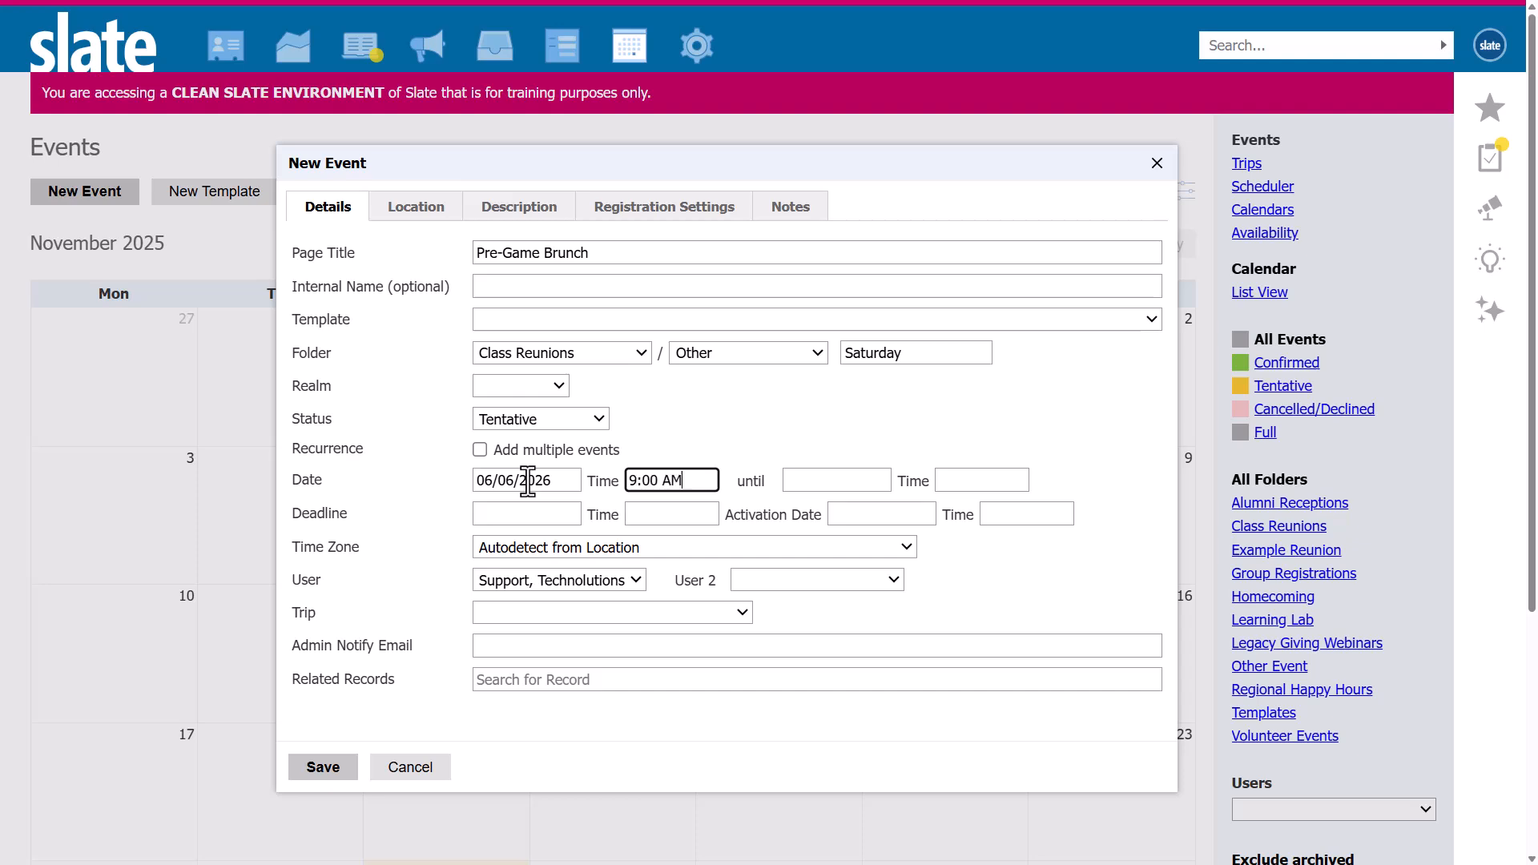
pyautogui.press('Tab')
pyautogui.write('06/06/2026')
pyautogui.press('Tab')
pyautogui.write('11:00 AM')
# Set the brunch's time zone to Eastern Time (US & Canada) and save the event.
pyautogui.click(554, 547)
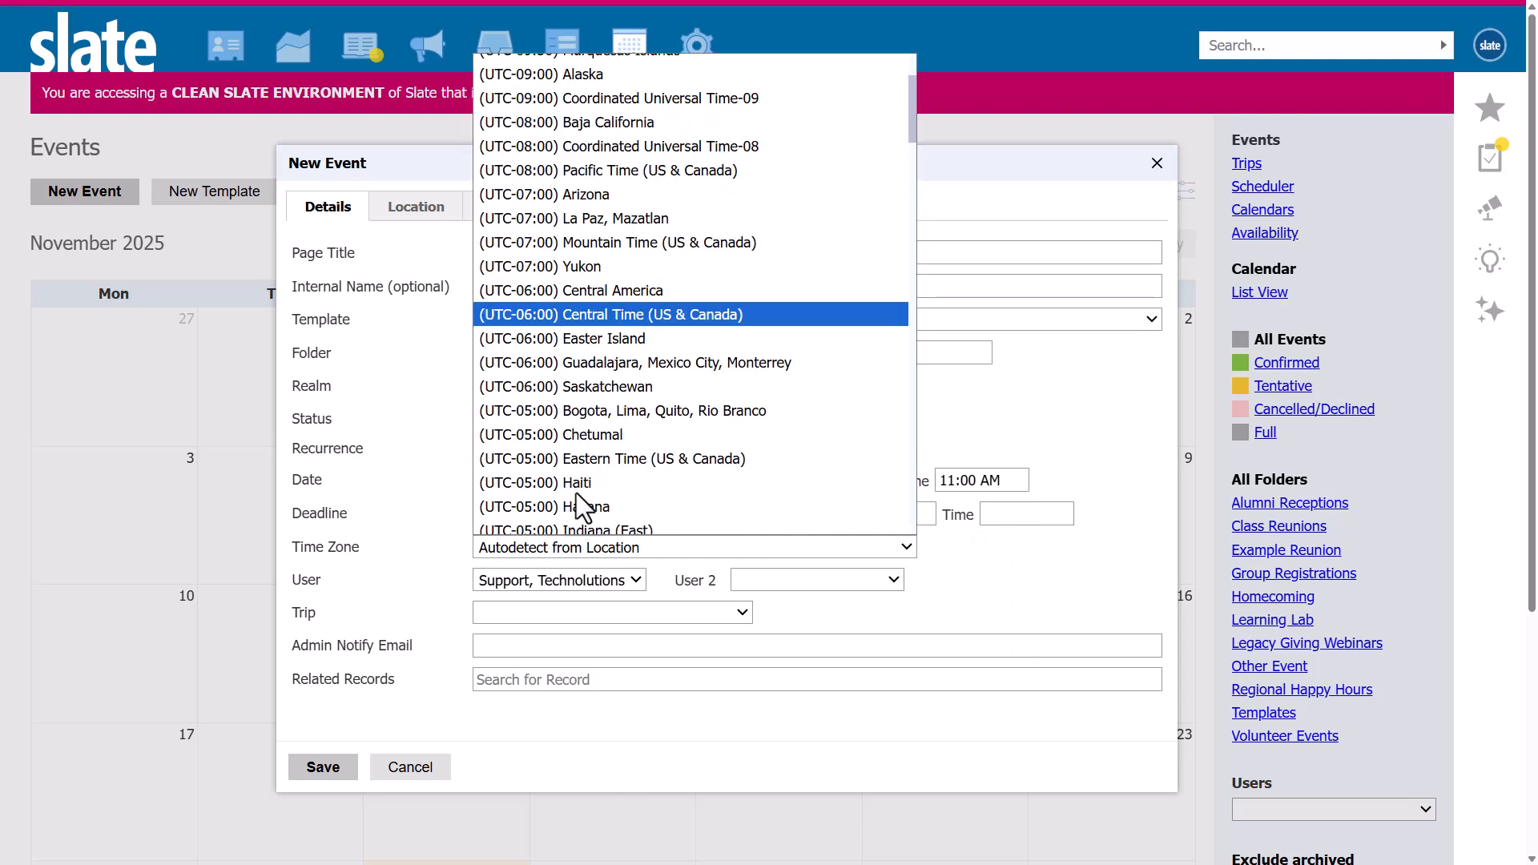
pyautogui.click(614, 458)
pyautogui.click(329, 768)
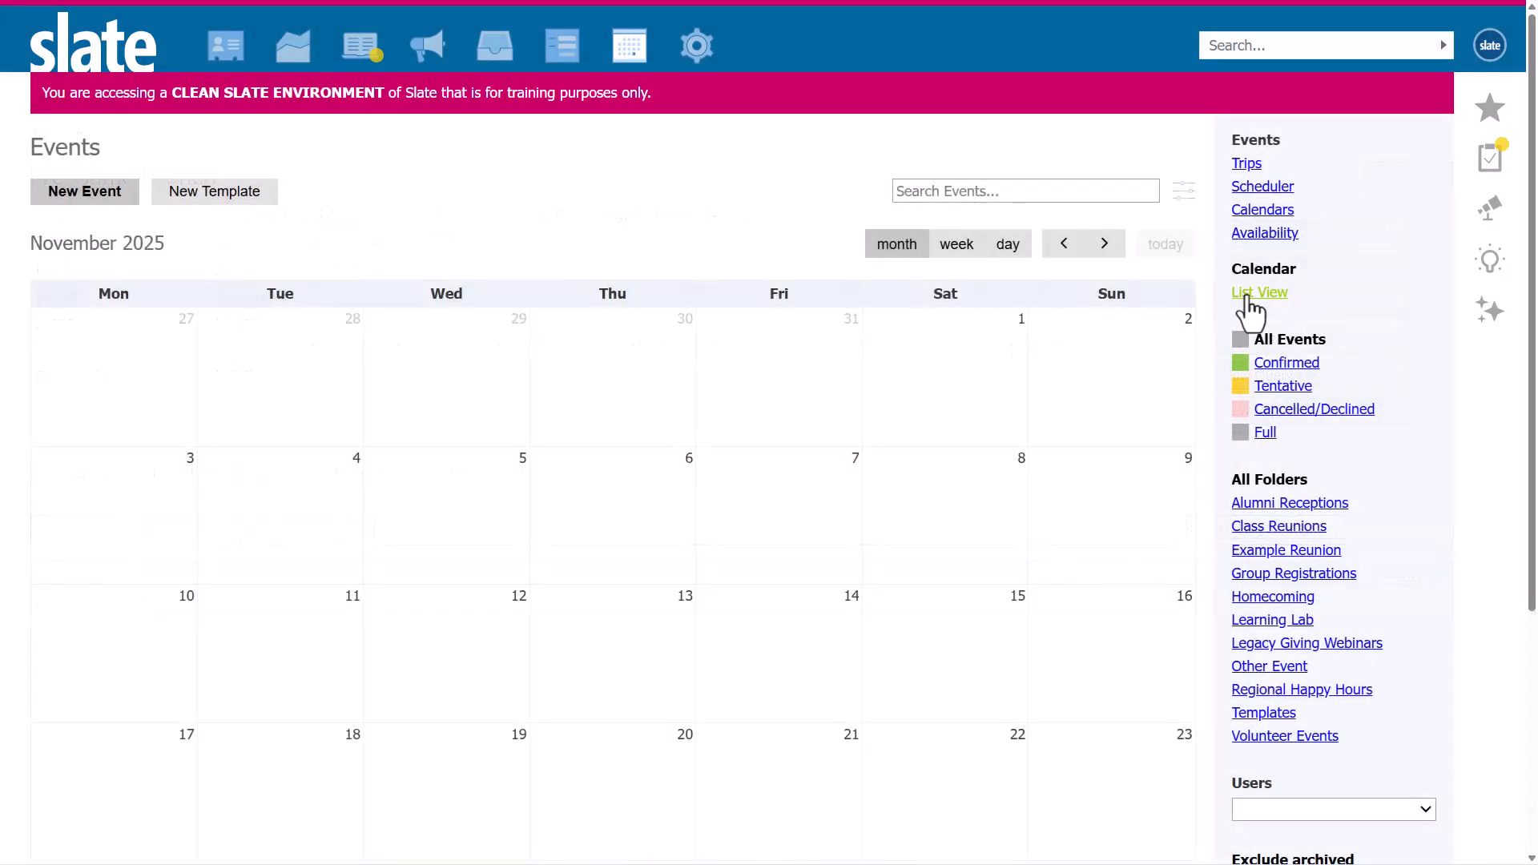
# Browse the event list by the Class Reunions folder and its Friday and Saturday subfolders.
pyautogui.click(1248, 293)
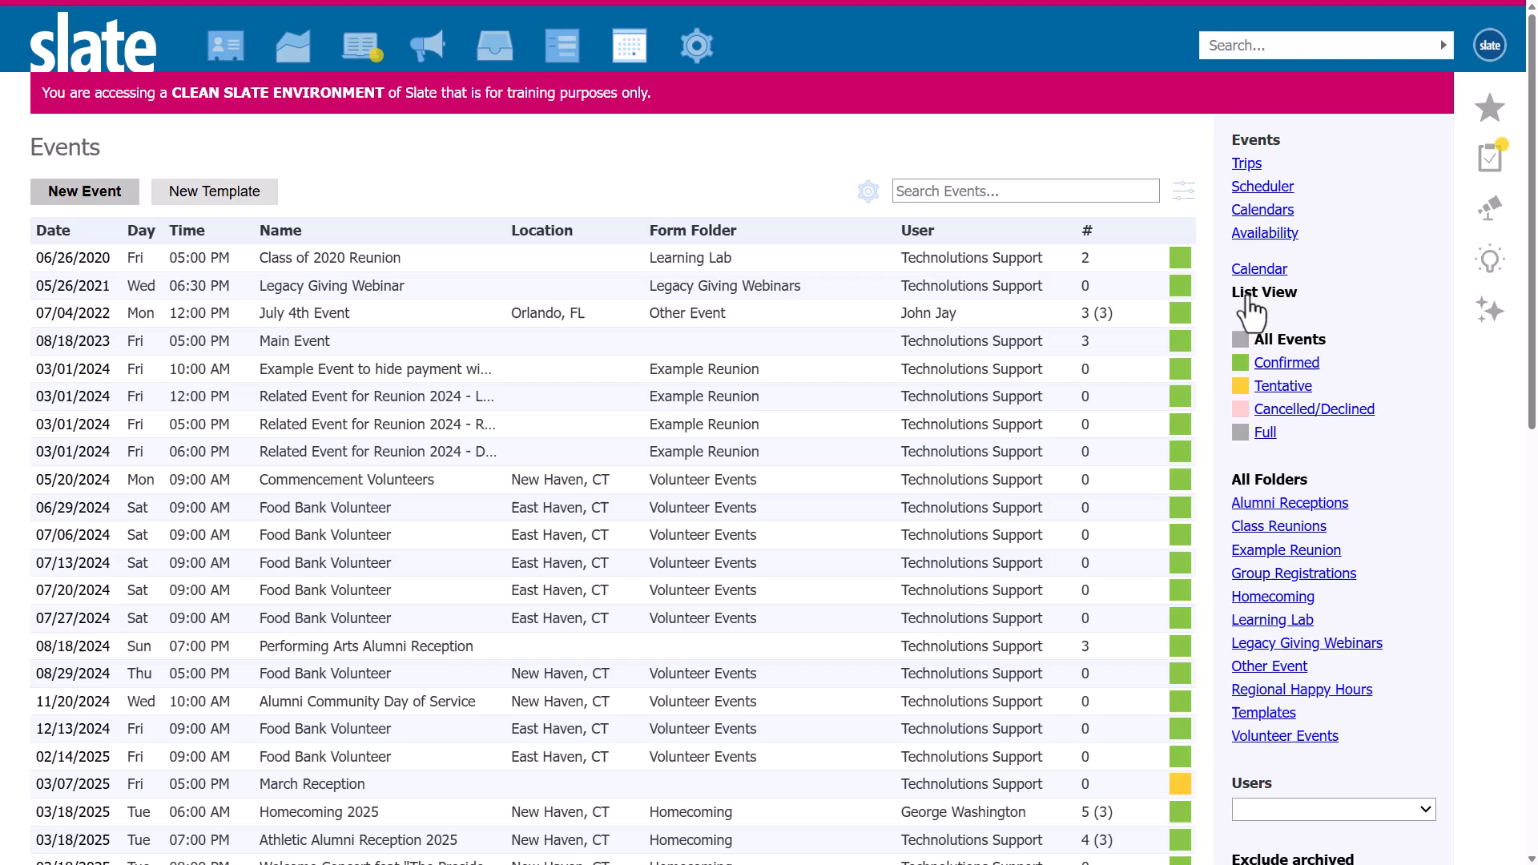
pyautogui.click(1280, 529)
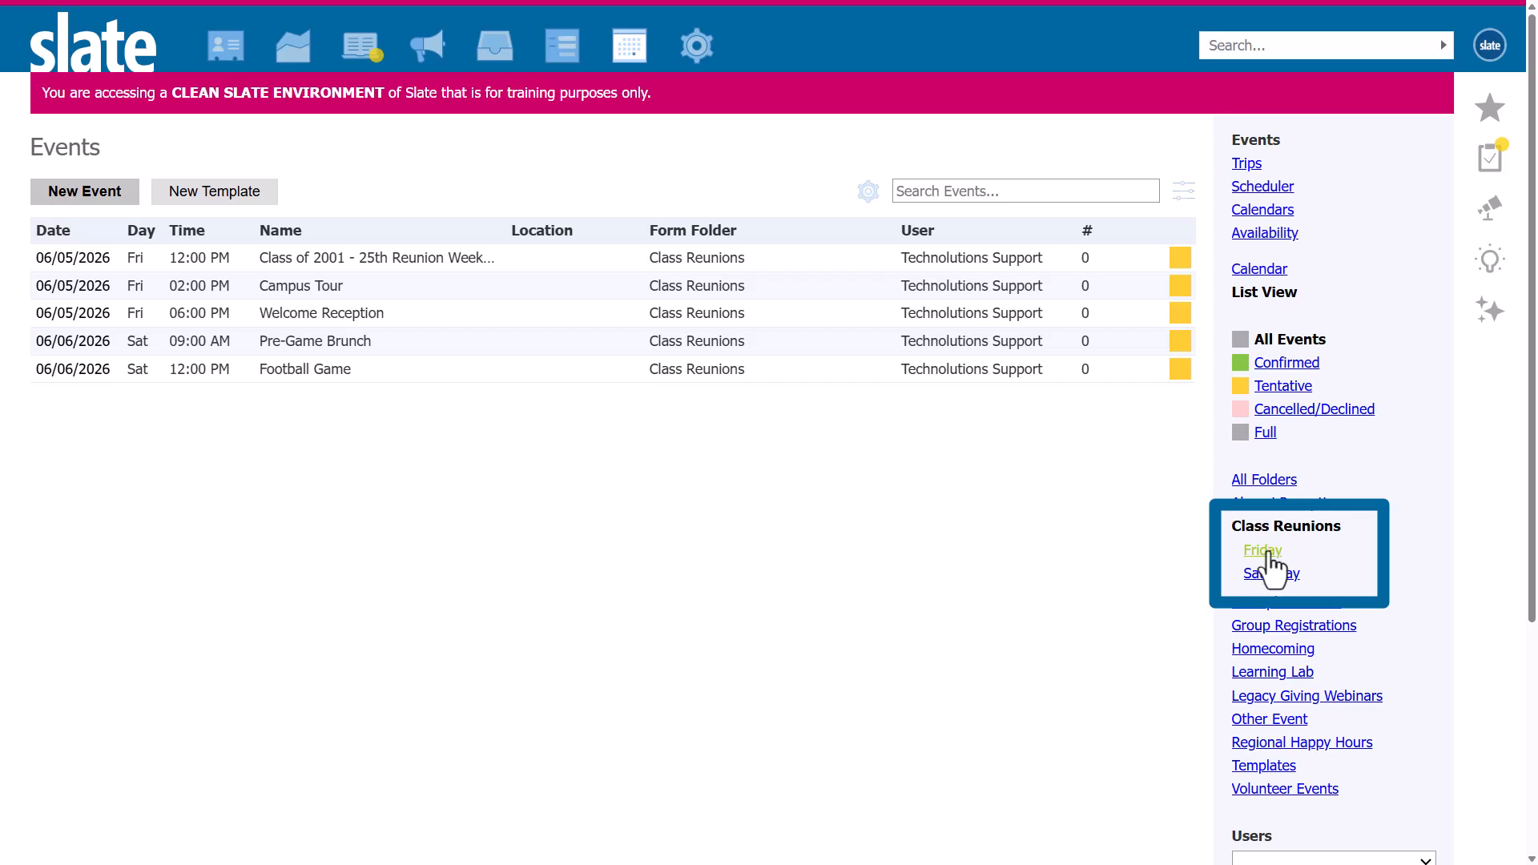
pyautogui.click(1268, 552)
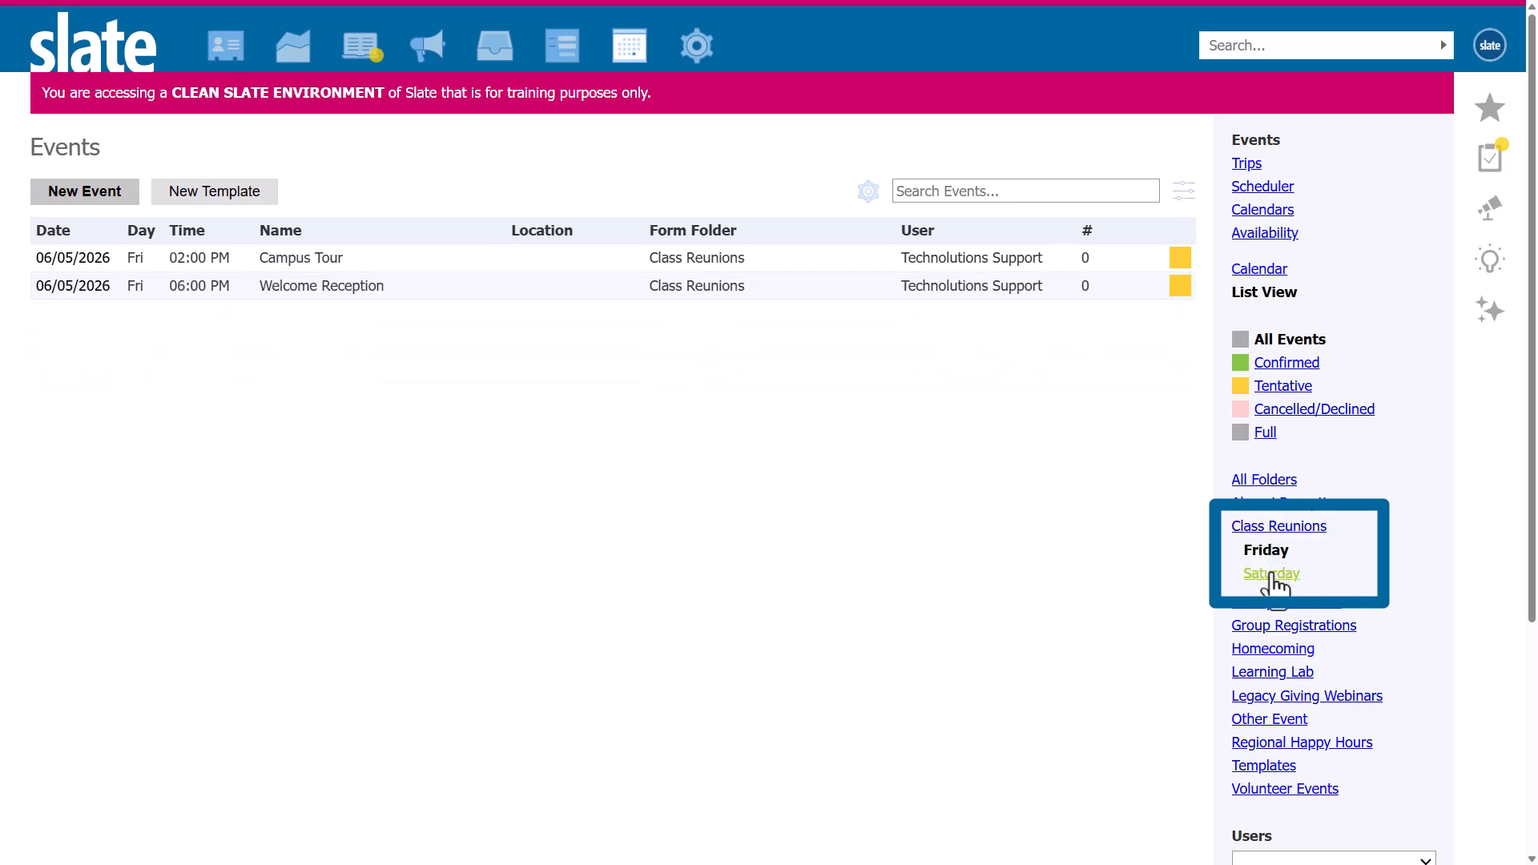
pyautogui.click(1274, 576)
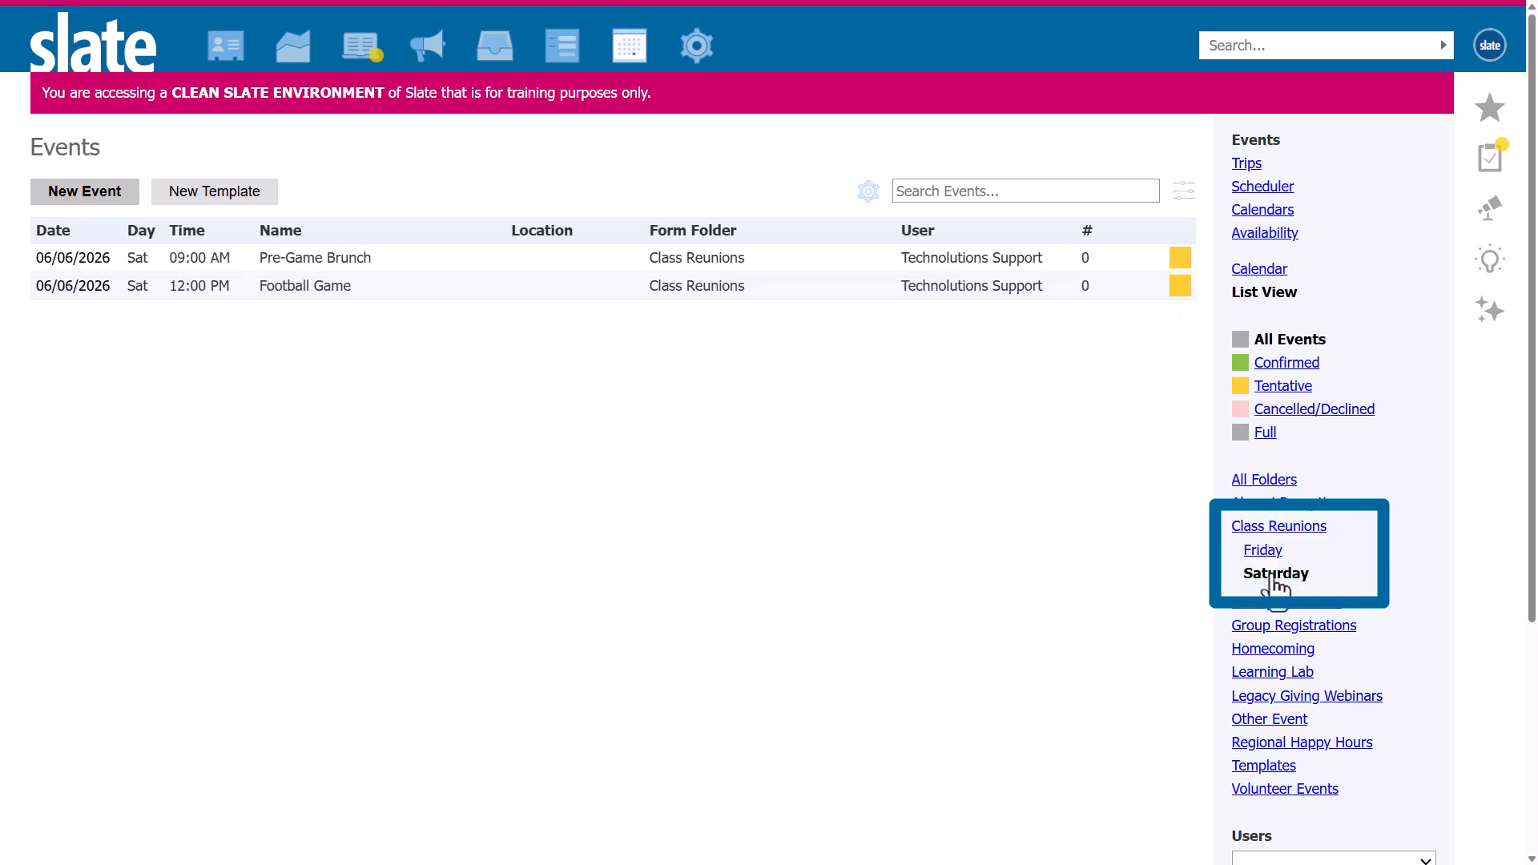
pyautogui.click(1246, 528)
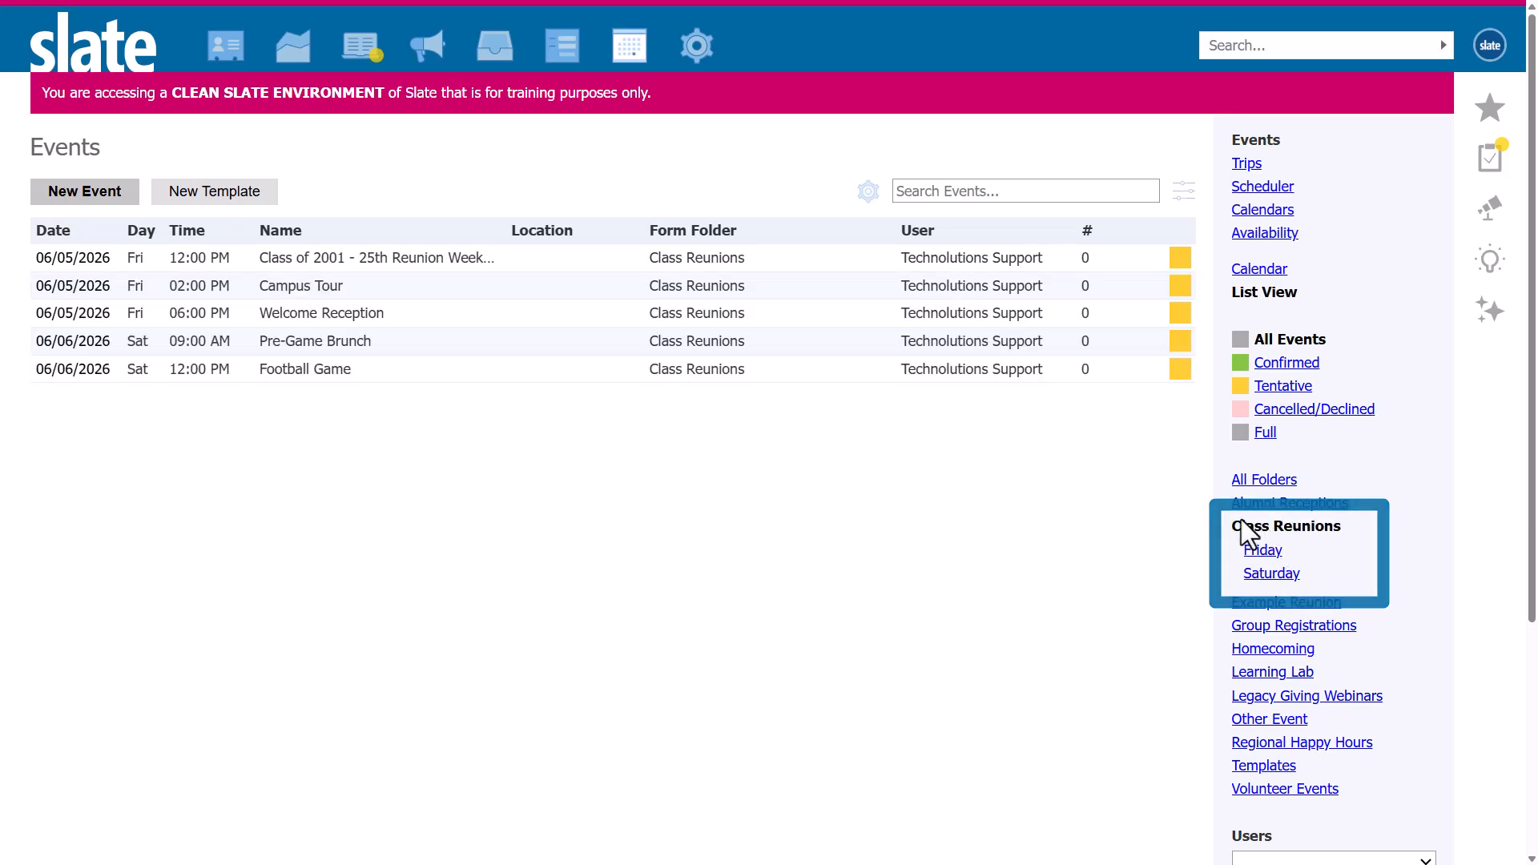
# Open the reunion weekend event's registration form and add a header row labelled "Friday Programming".
pyautogui.click(390, 258)
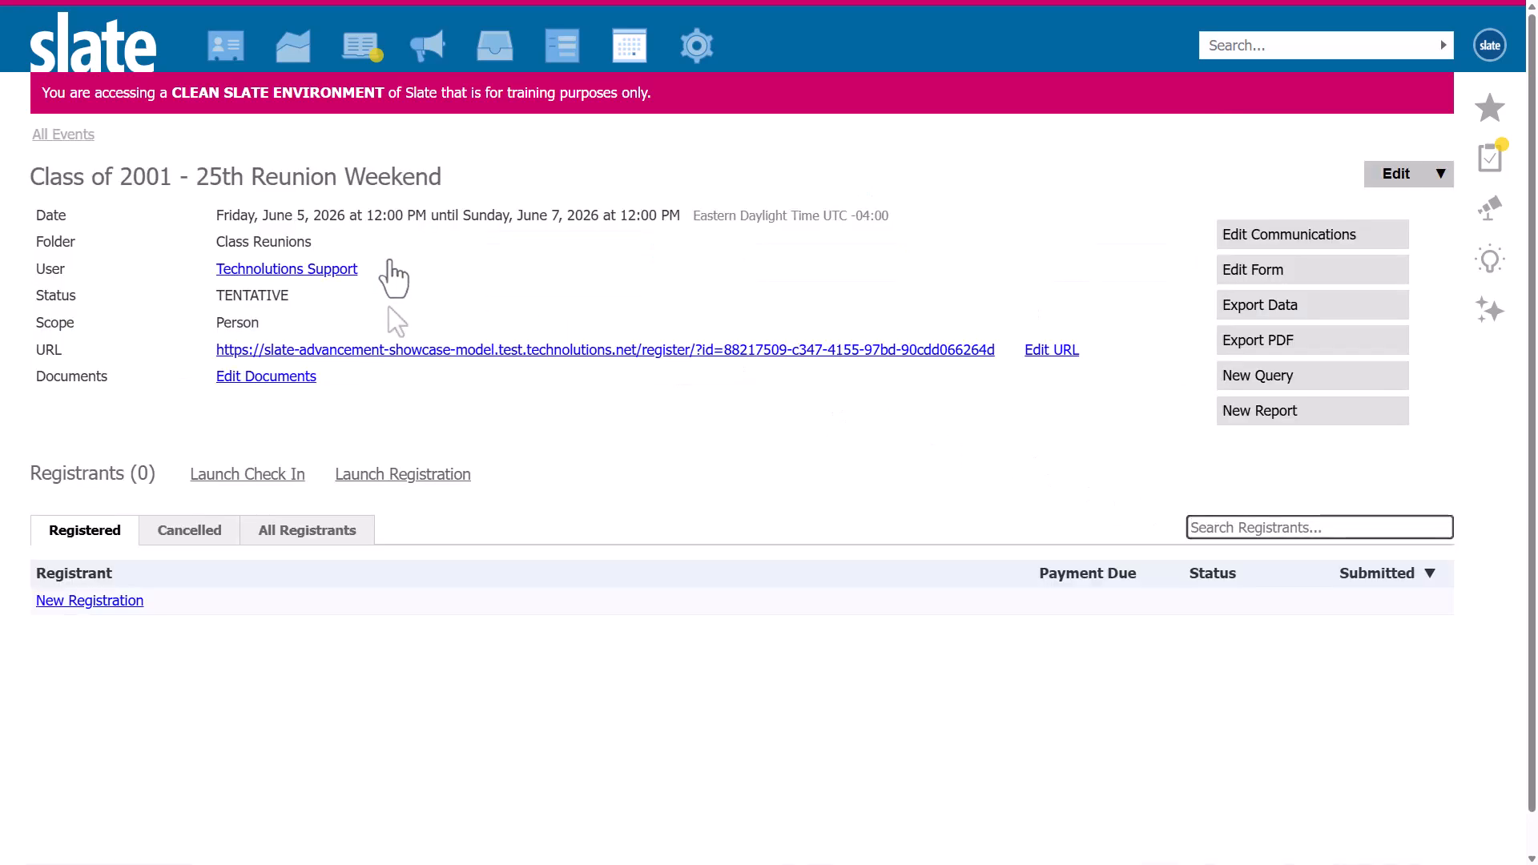
pyautogui.click(1247, 273)
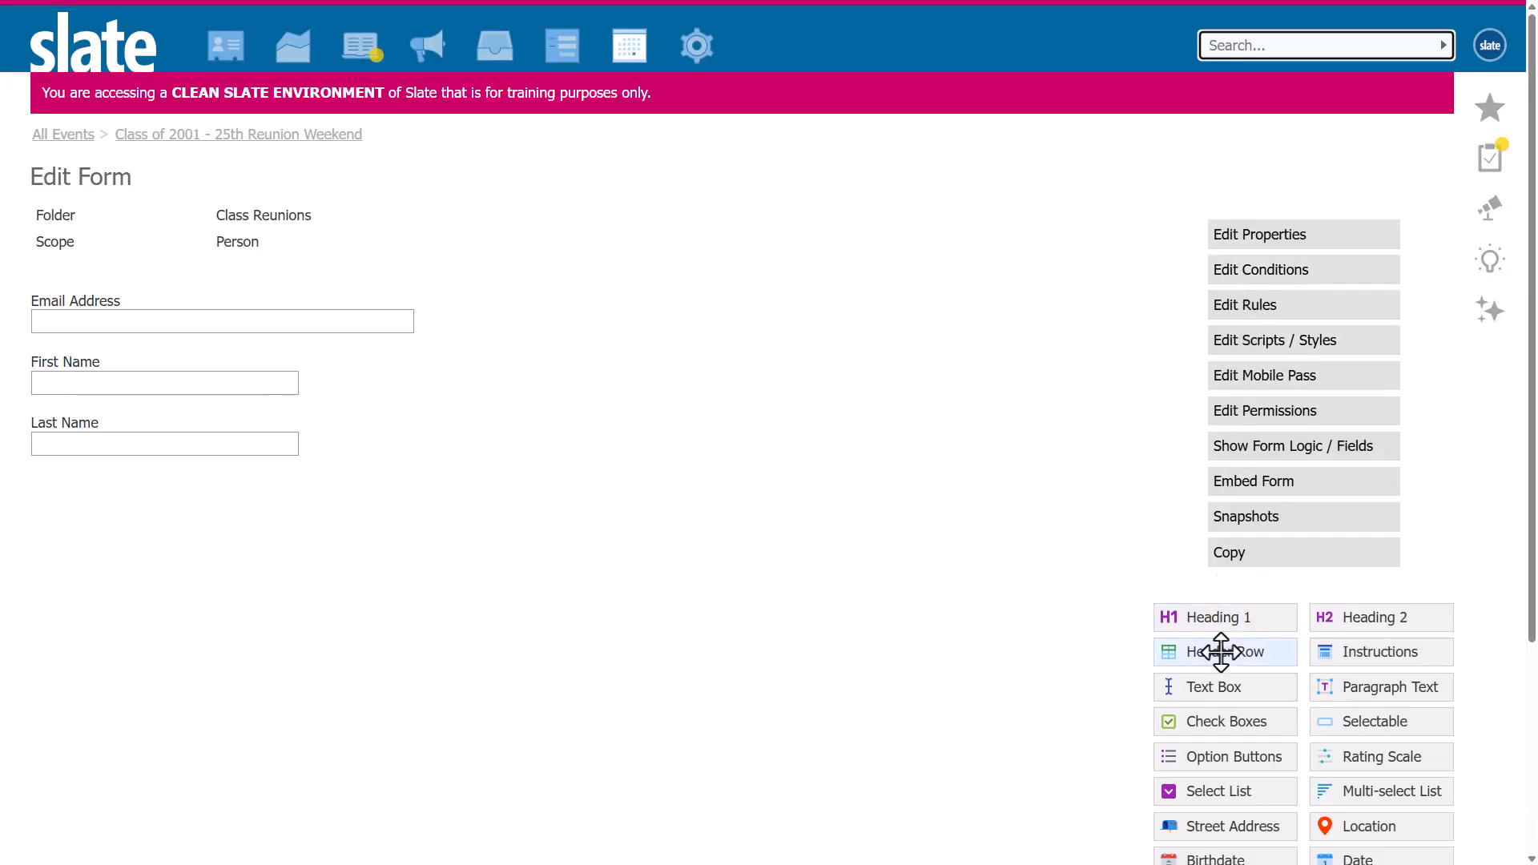
pyautogui.moveTo(1202, 650); pyautogui.dragTo(580, 564)
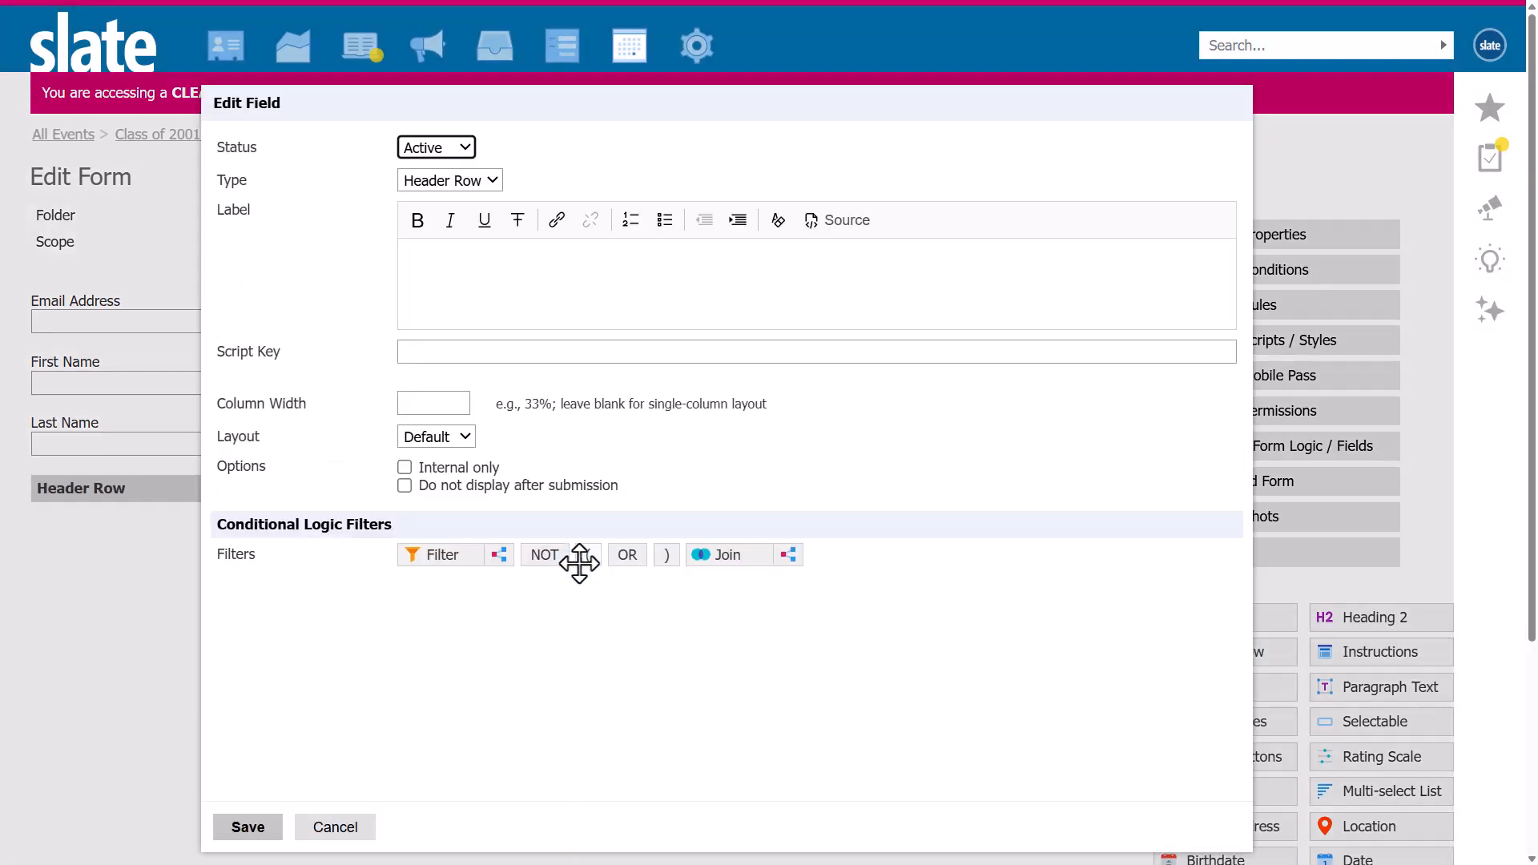
pyautogui.click(693, 269)
pyautogui.write('Friday ')
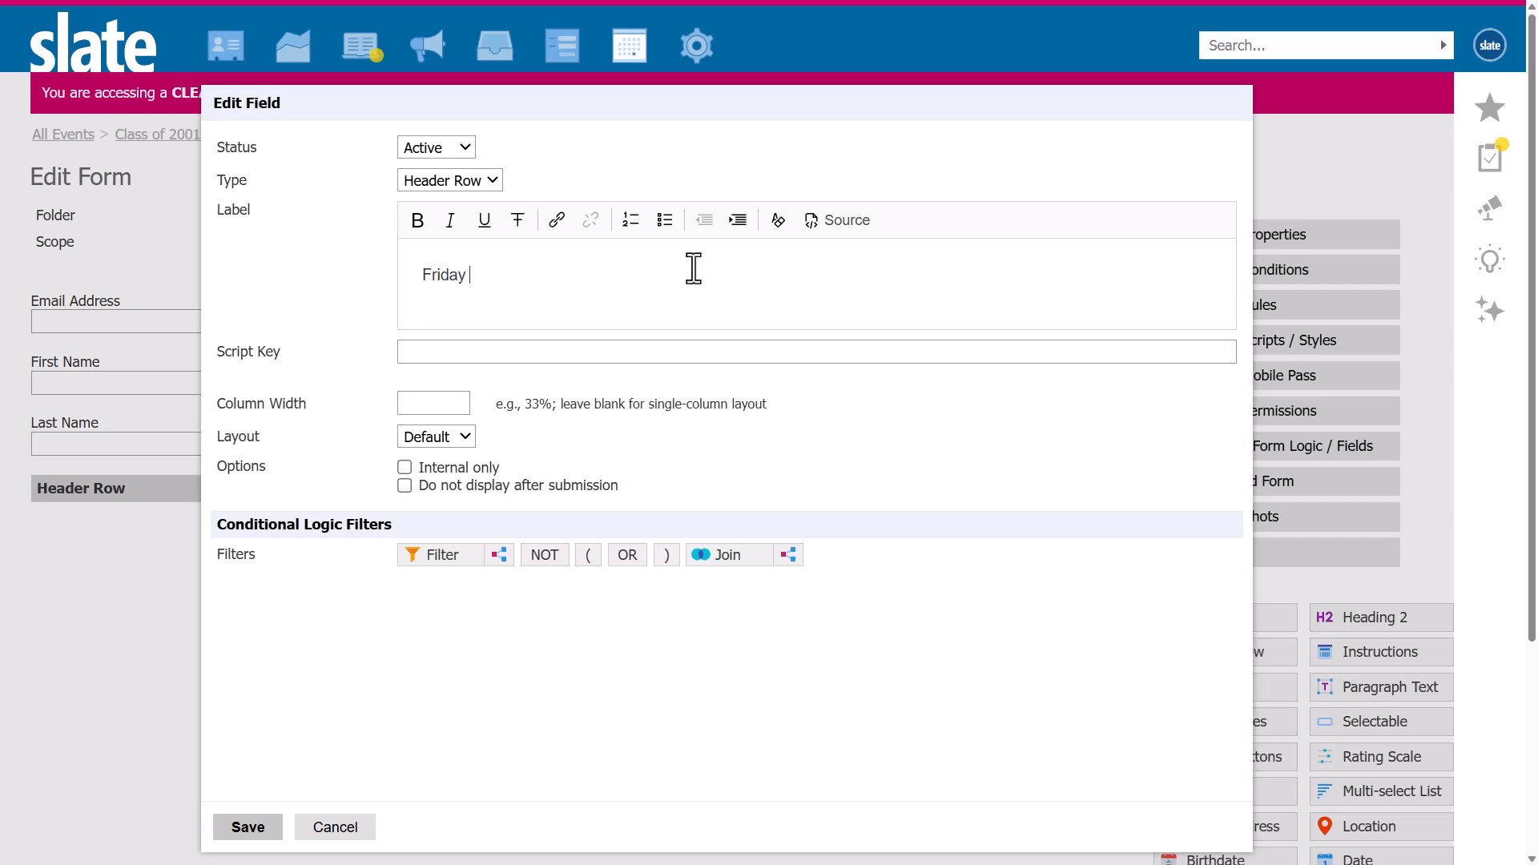
pyautogui.write('Programming')
pyautogui.click(248, 829)
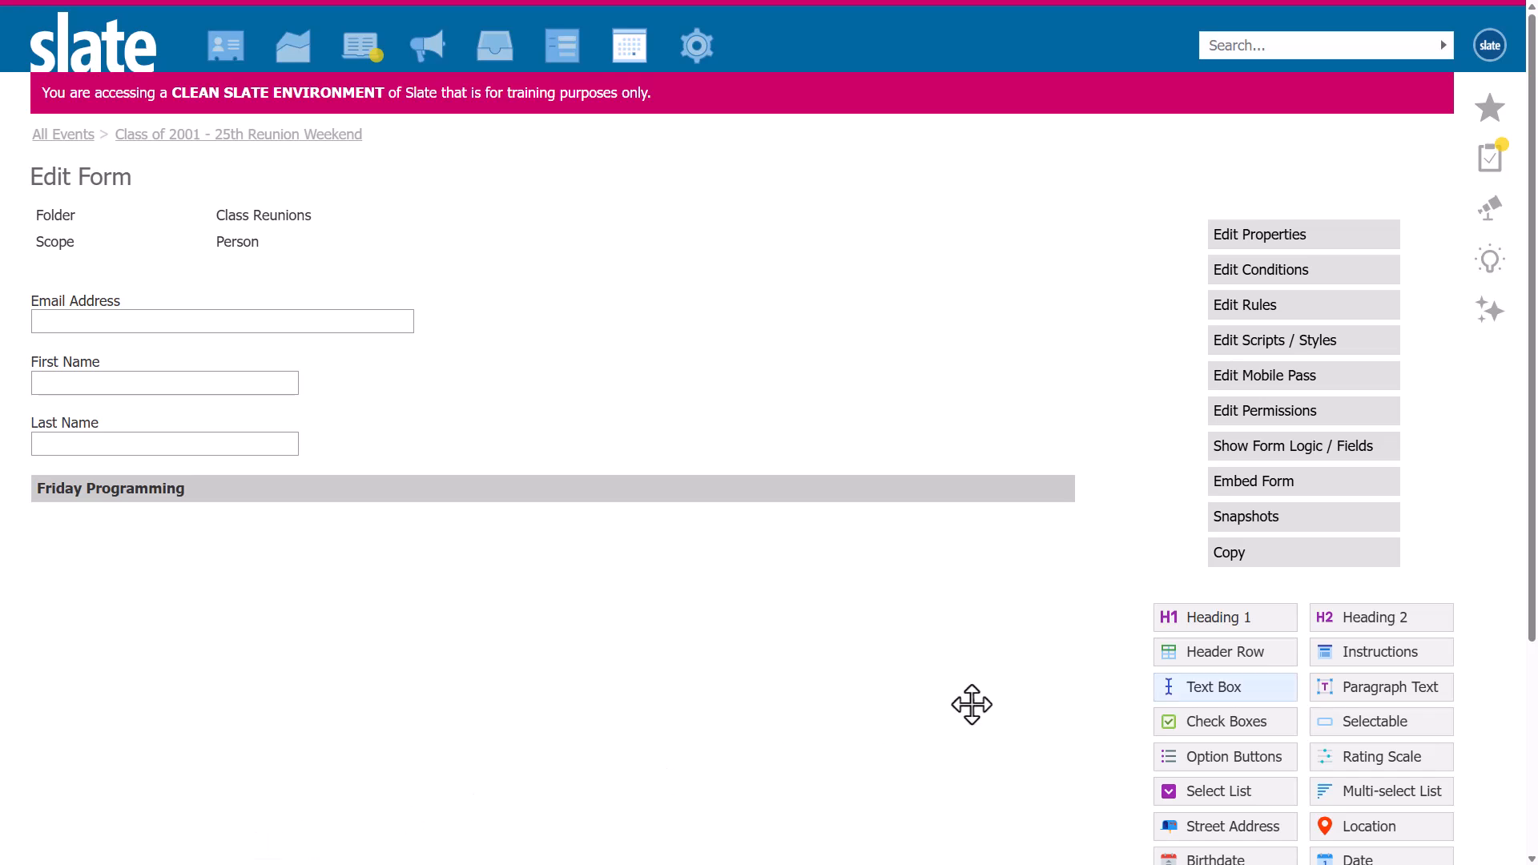
# Add a second header row labelled "Saturday Programming" below the Friday header.
pyautogui.moveTo(1185, 651); pyautogui.dragTo(635, 601)
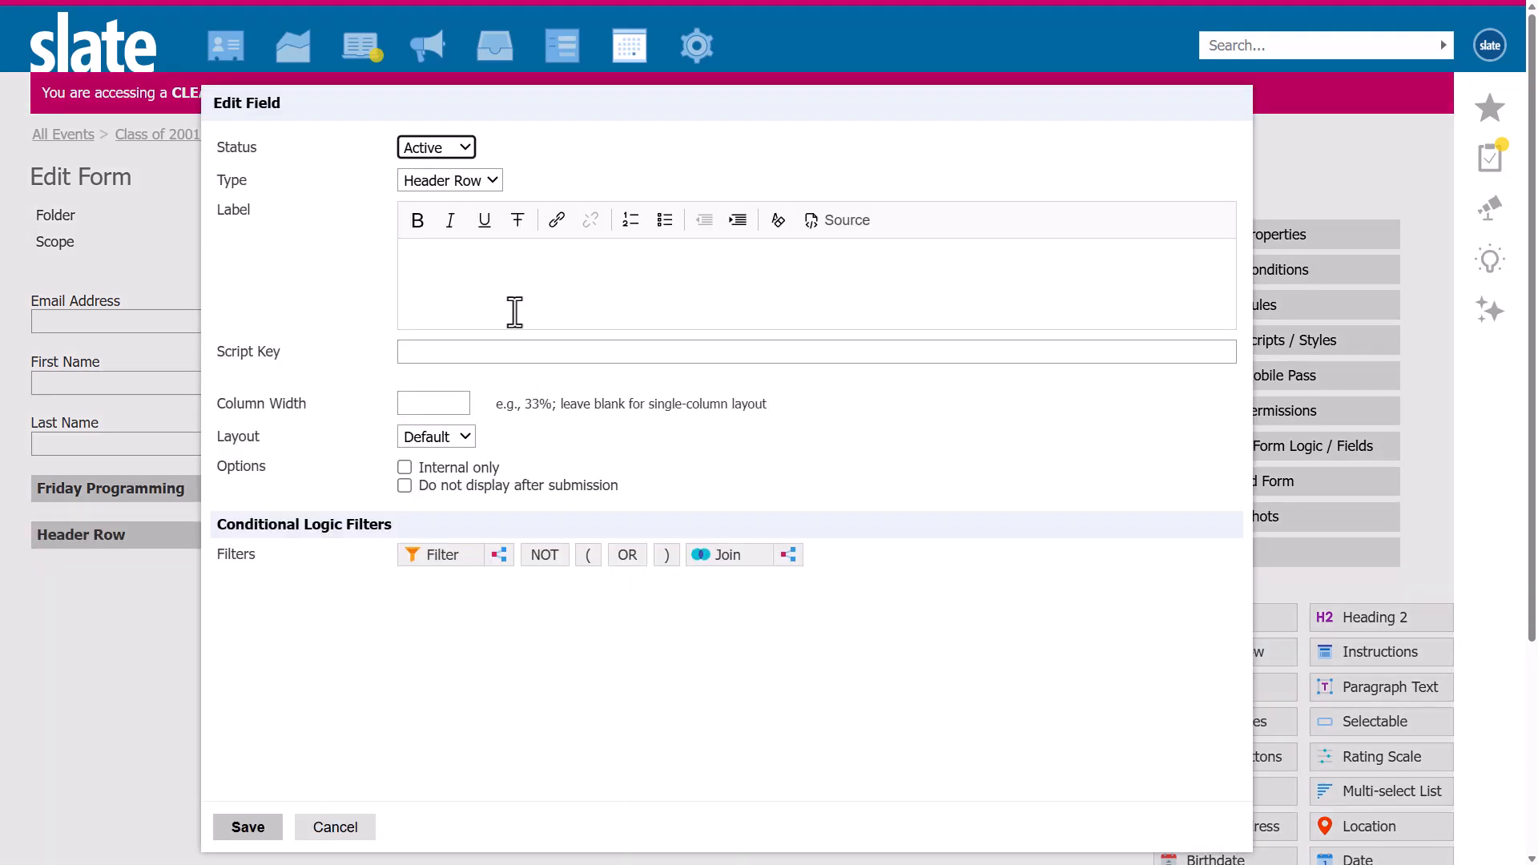
pyautogui.write('Saturday')
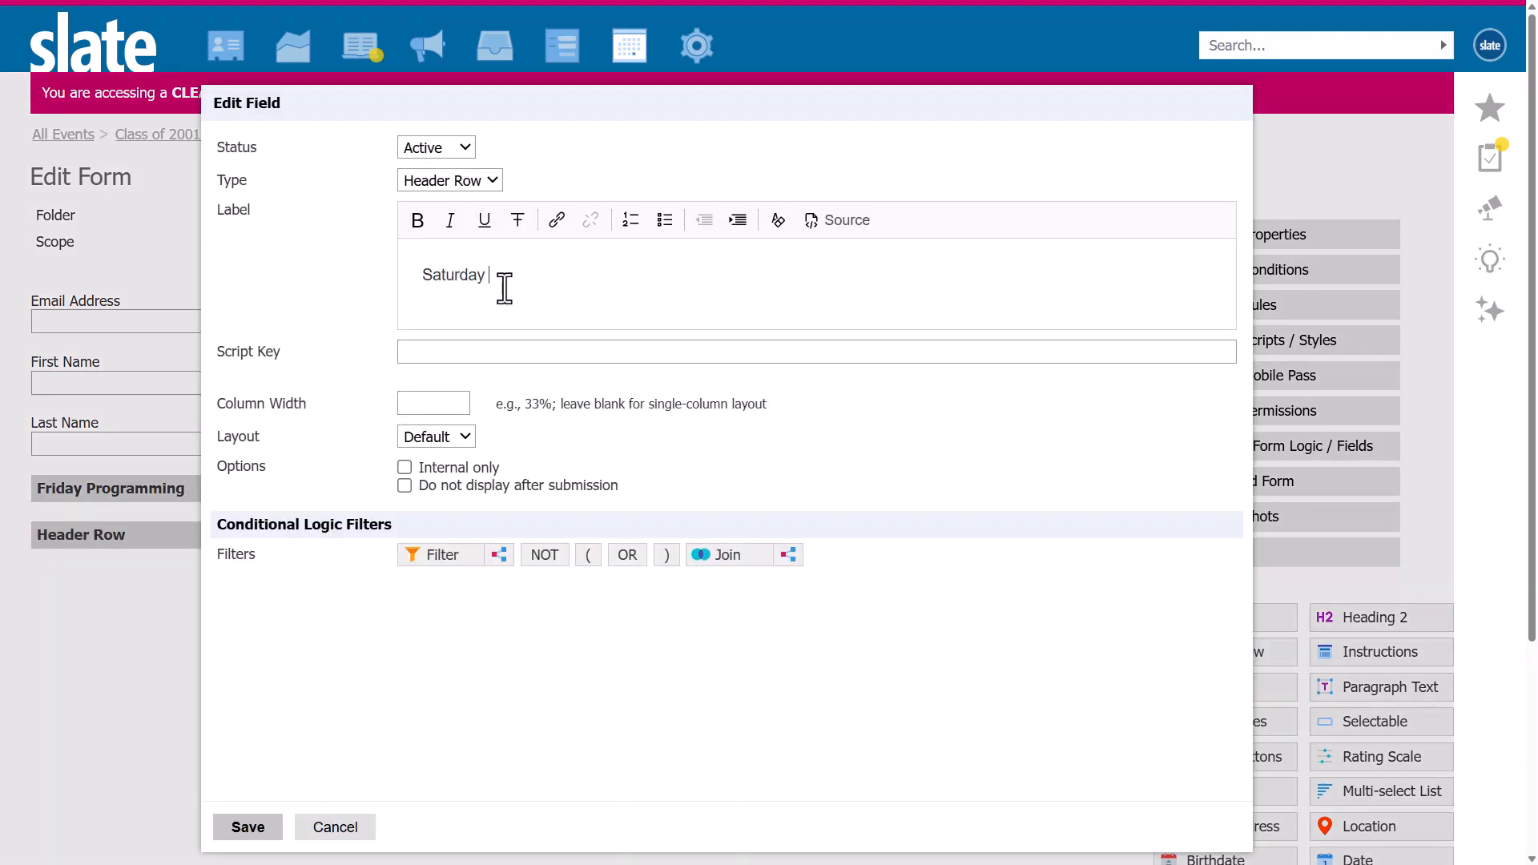
pyautogui.write(' Programming')
pyautogui.click(258, 827)
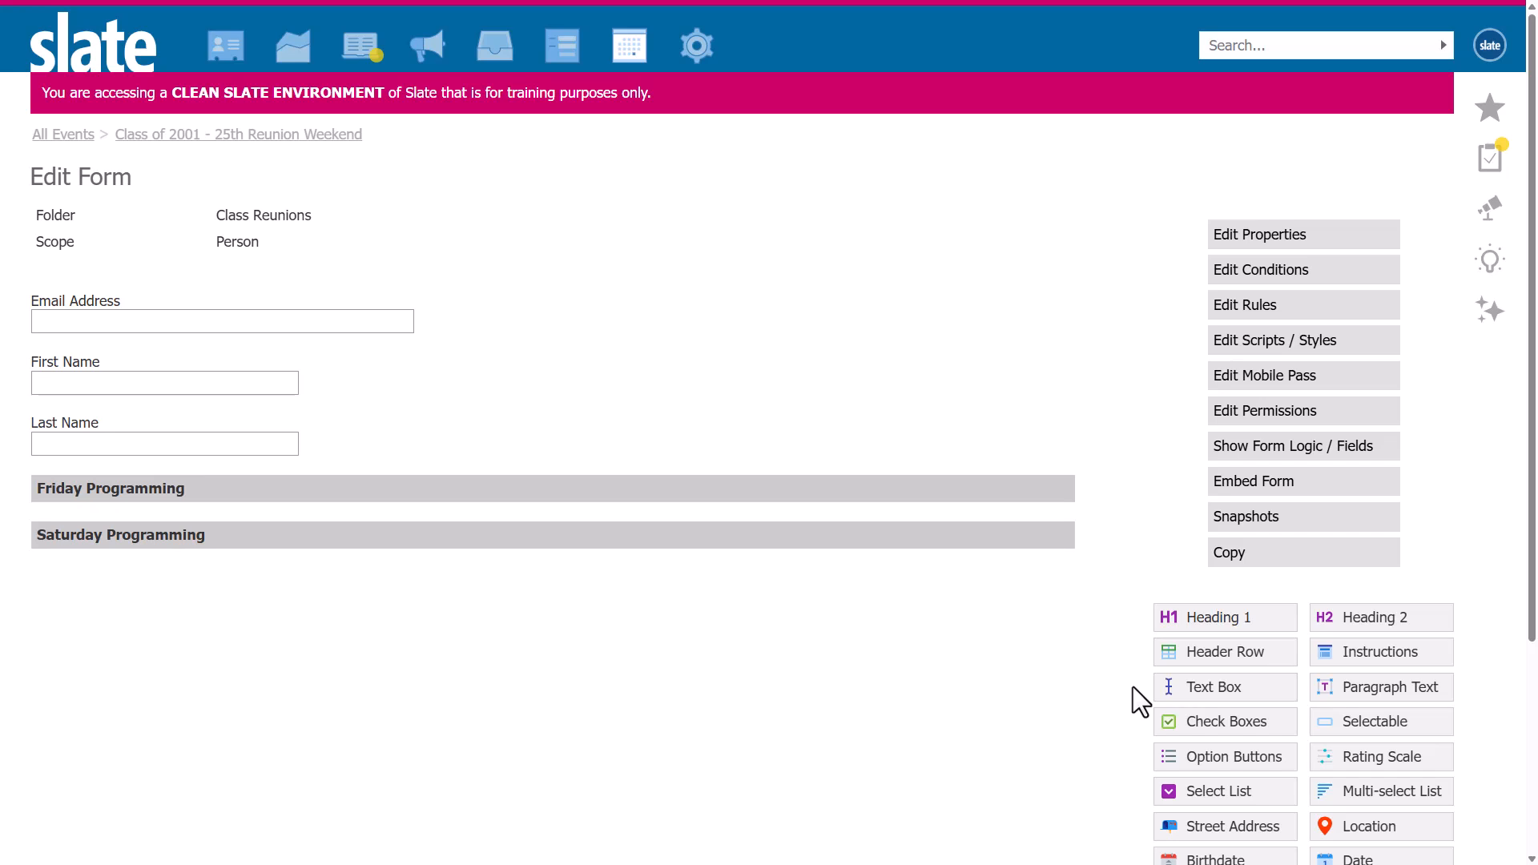
# Add a related events selector under Friday Programming labelled "Select the Friday activities you plan to attend:" using Class Reunions / Friday, date range 0 to 1 days.
pyautogui.scroll(-2, 1133, 686)
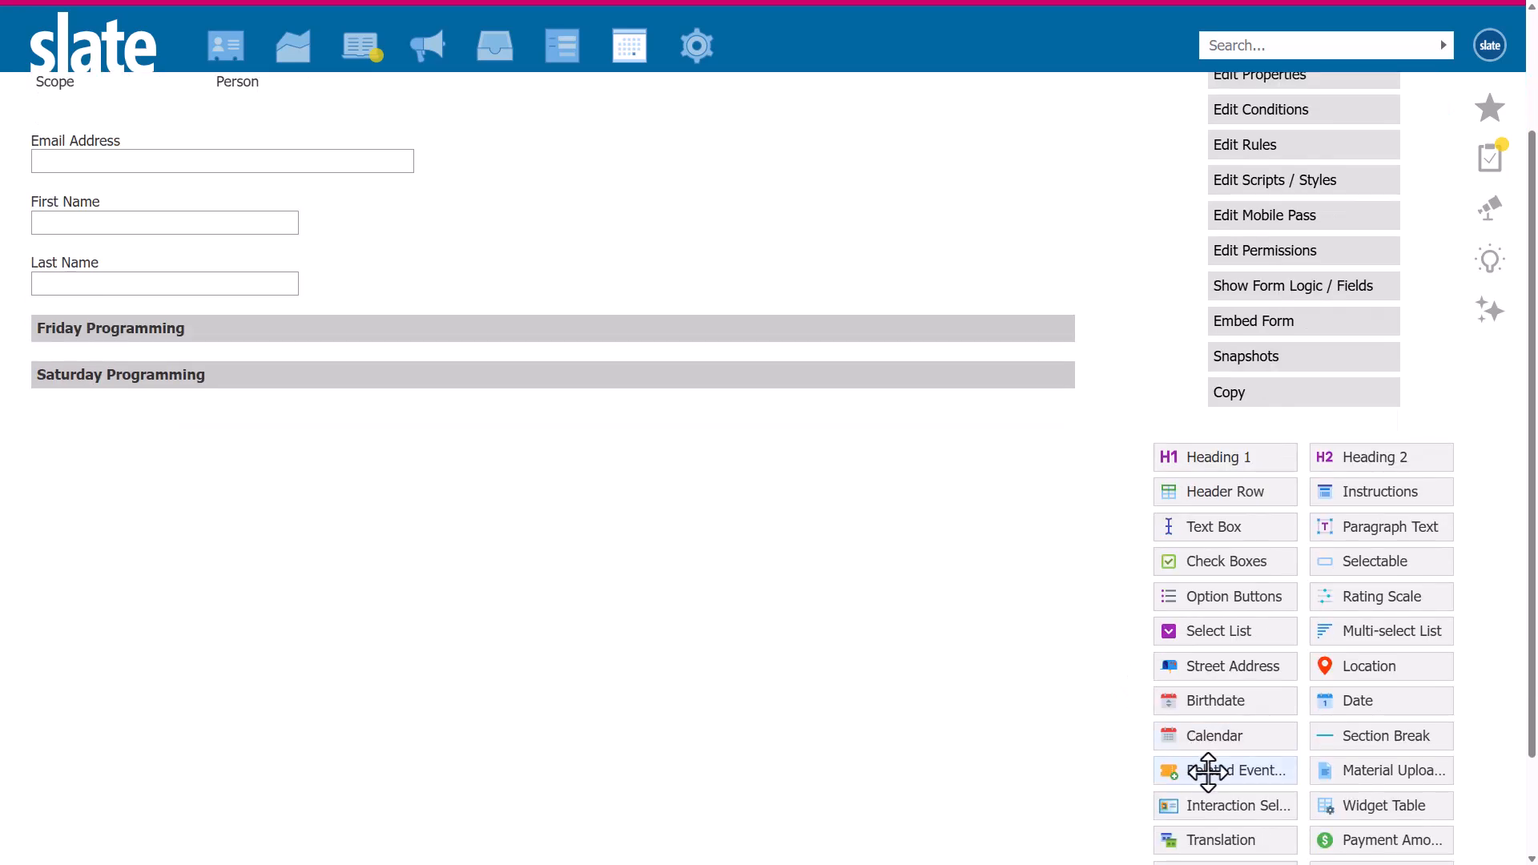
pyautogui.moveTo(1208, 772); pyautogui.dragTo(412, 373)
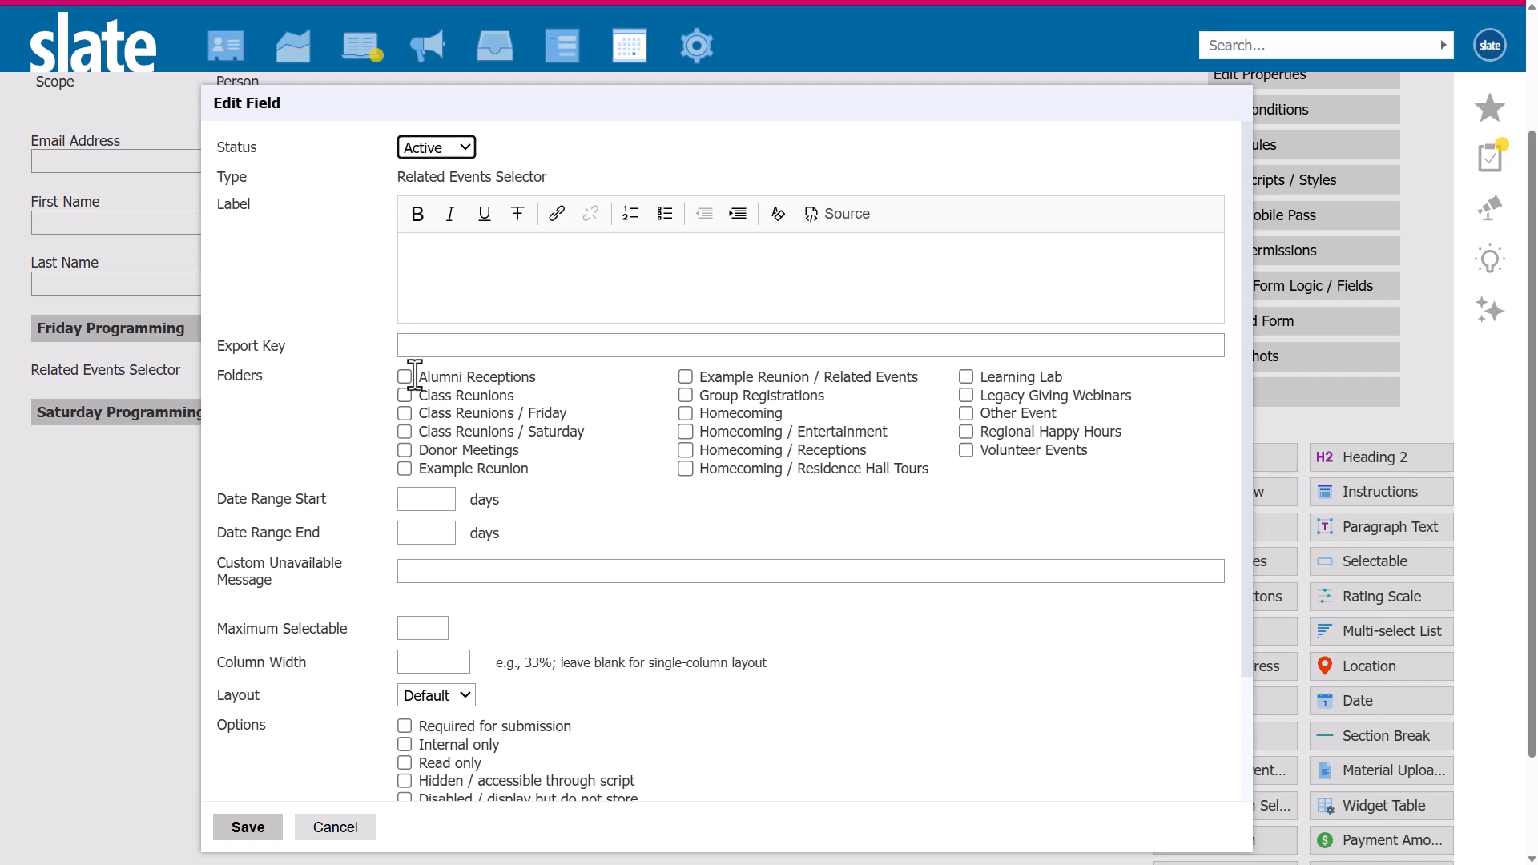
pyautogui.click(533, 258)
pyautogui.write('Select the Friday activities you plan to attend:')
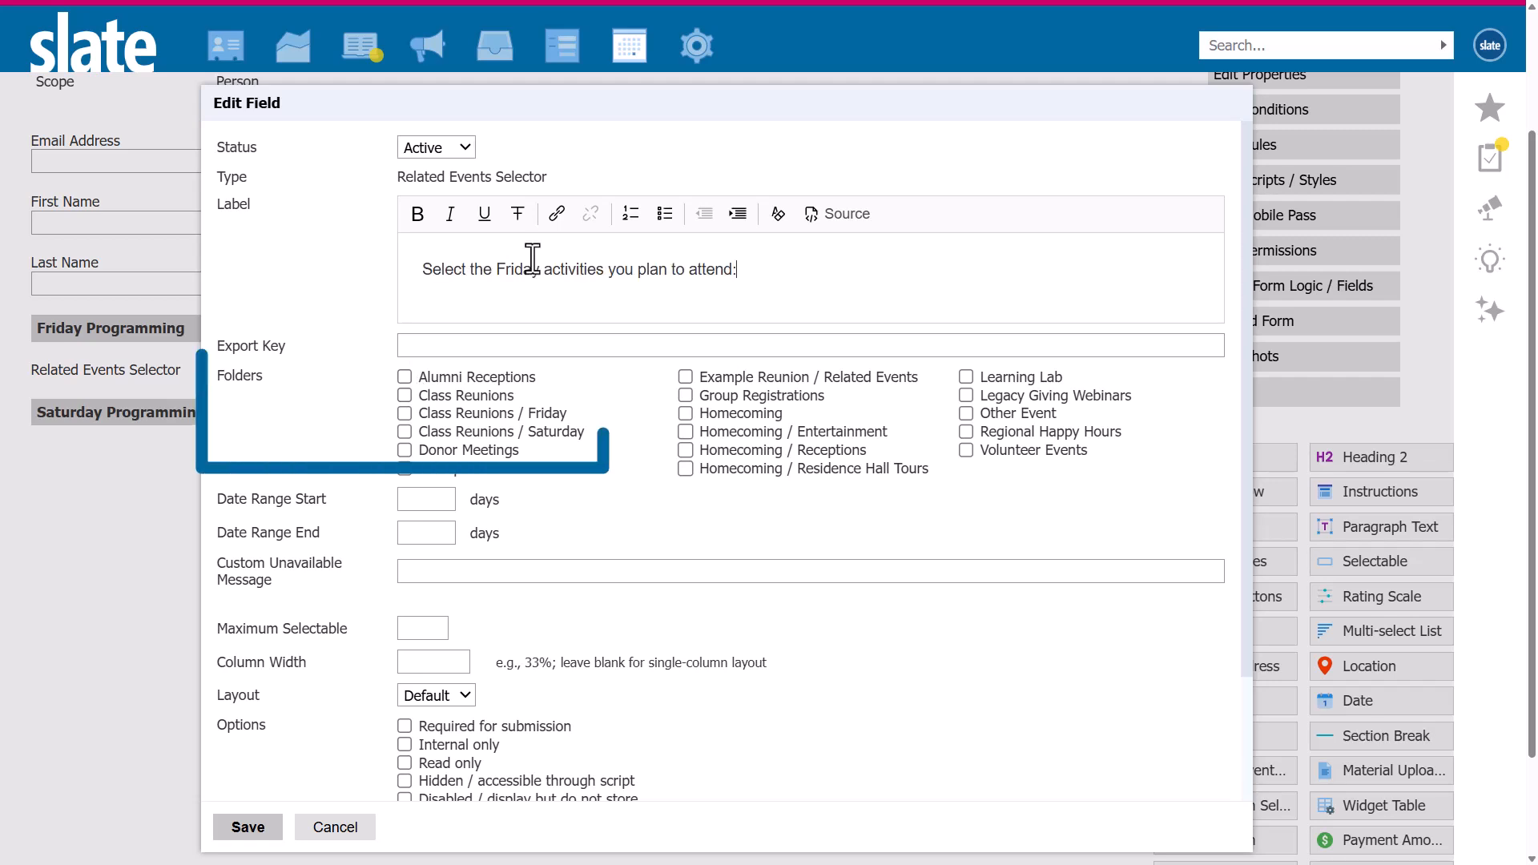
pyautogui.click(478, 415)
pyautogui.click(441, 504)
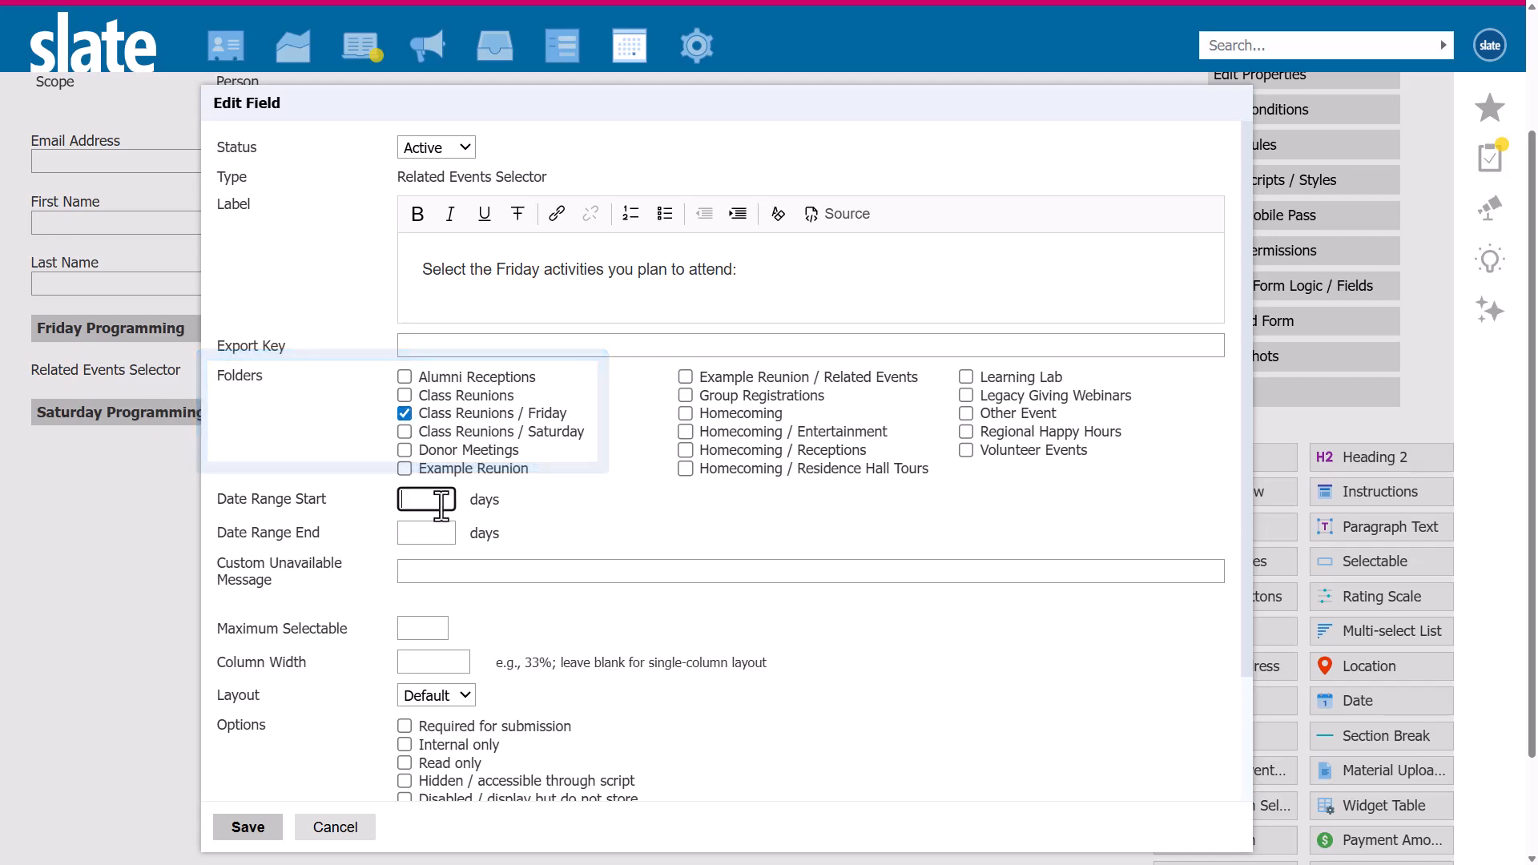
pyautogui.write('0')
pyautogui.click(440, 533)
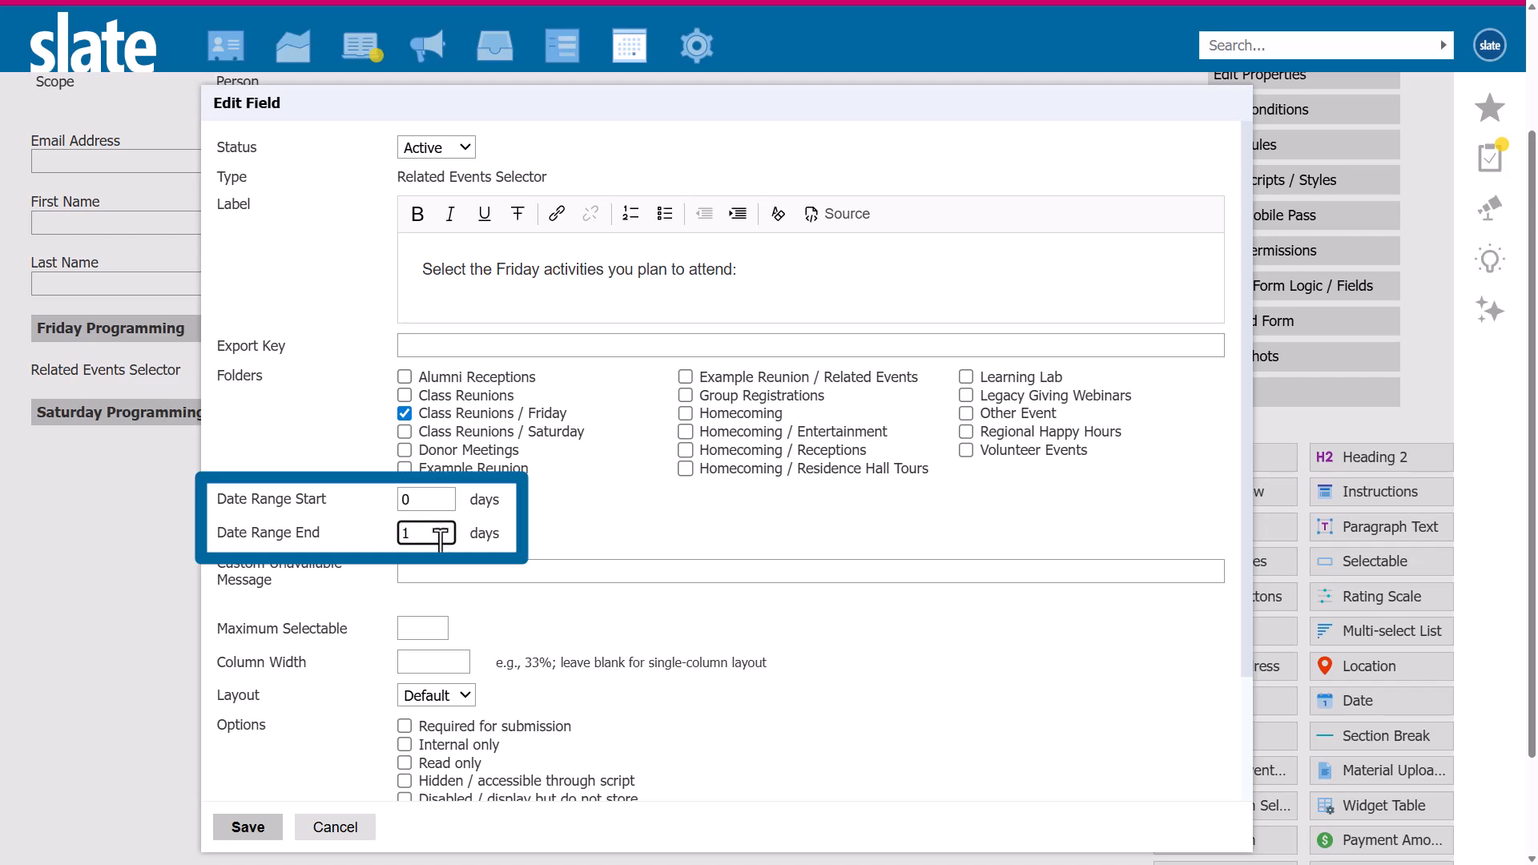
pyautogui.click(248, 827)
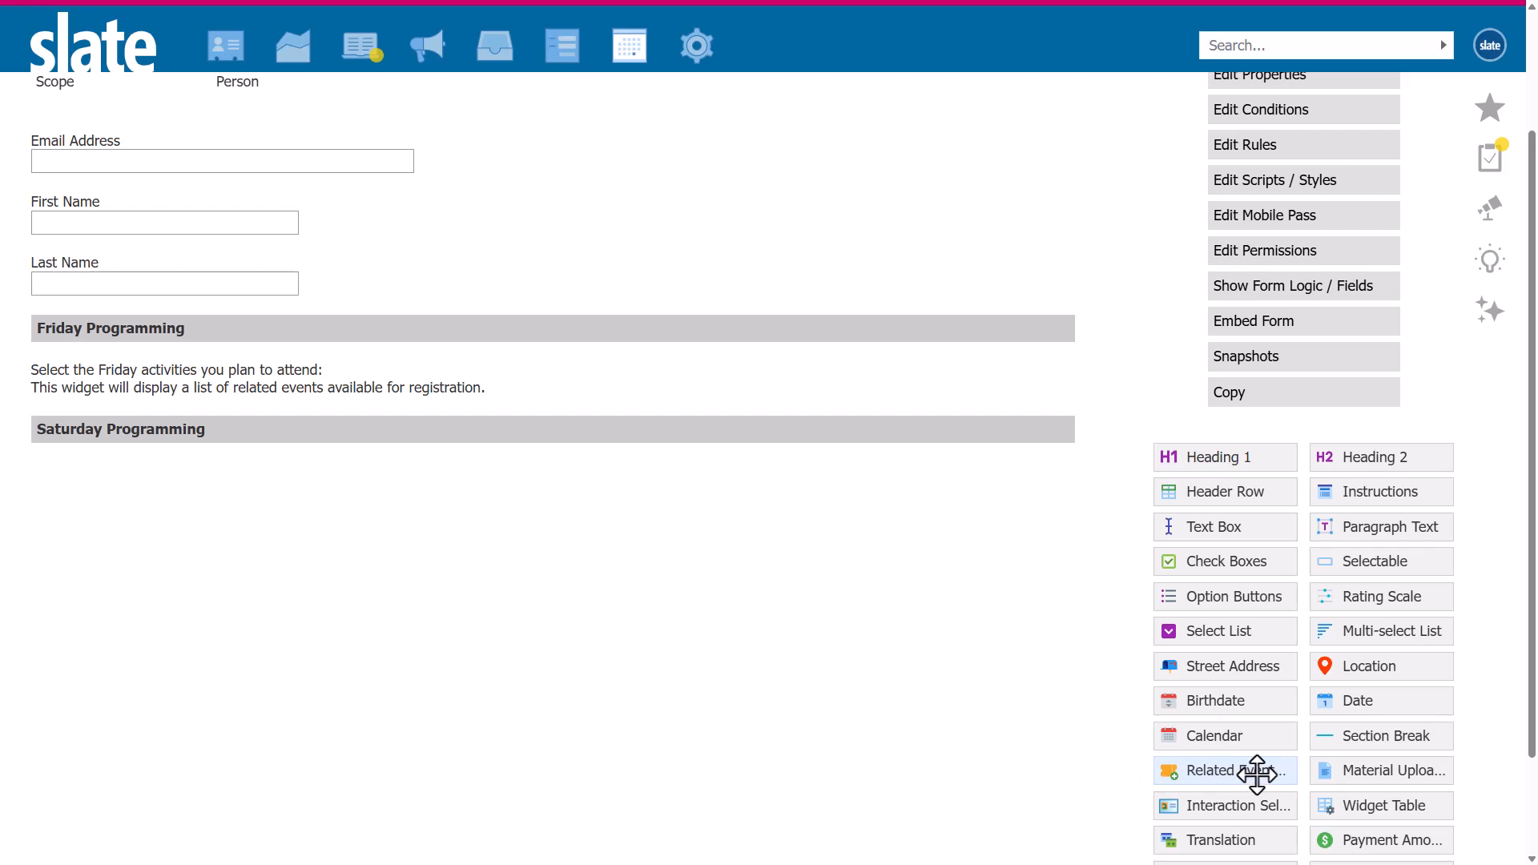
# Add a related events selector under Saturday Programming labelled "Select the Saturday activities you plan to attend:" using Class Reunions / Saturday, date range 0 to 1 days.
pyautogui.moveTo(1255, 775); pyautogui.dragTo(223, 478)
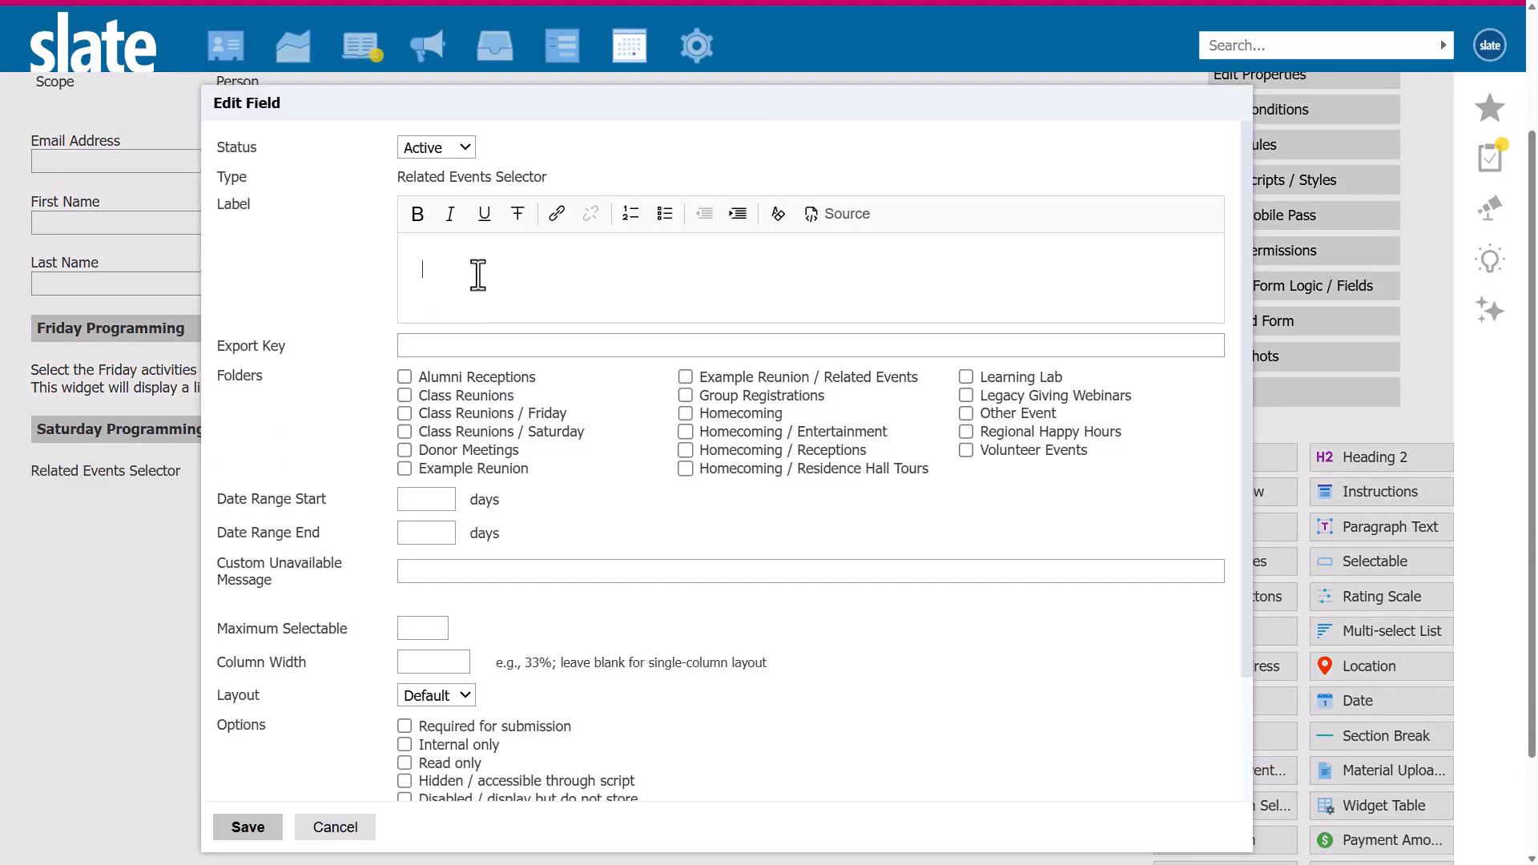
pyautogui.write('Select the Friday activities you plan to attend:')
pyautogui.doubleClick(519, 268)
pyautogui.write('Sa')
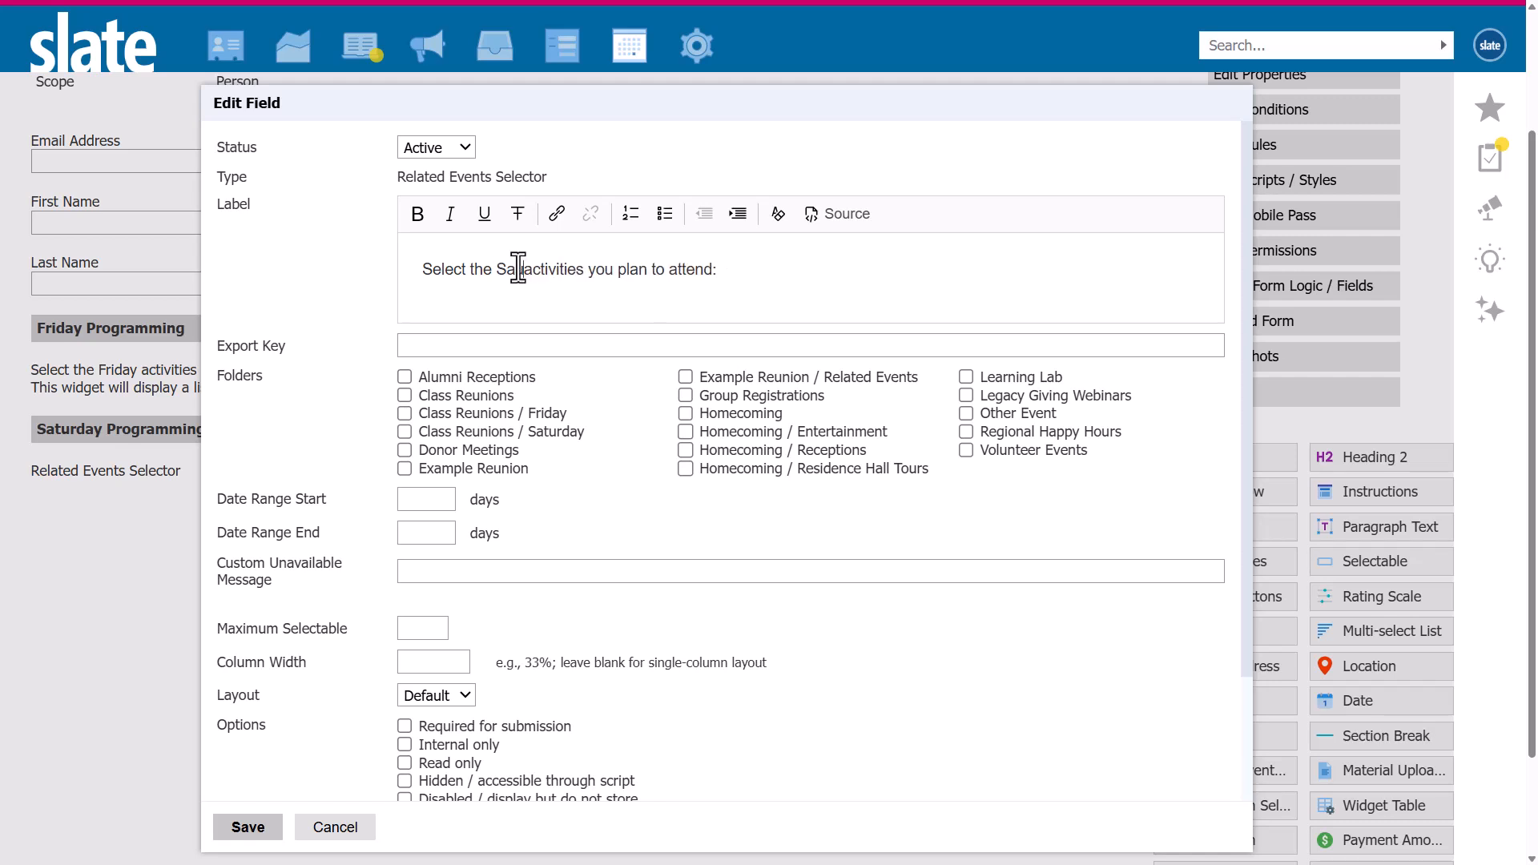
pyautogui.write('turday')
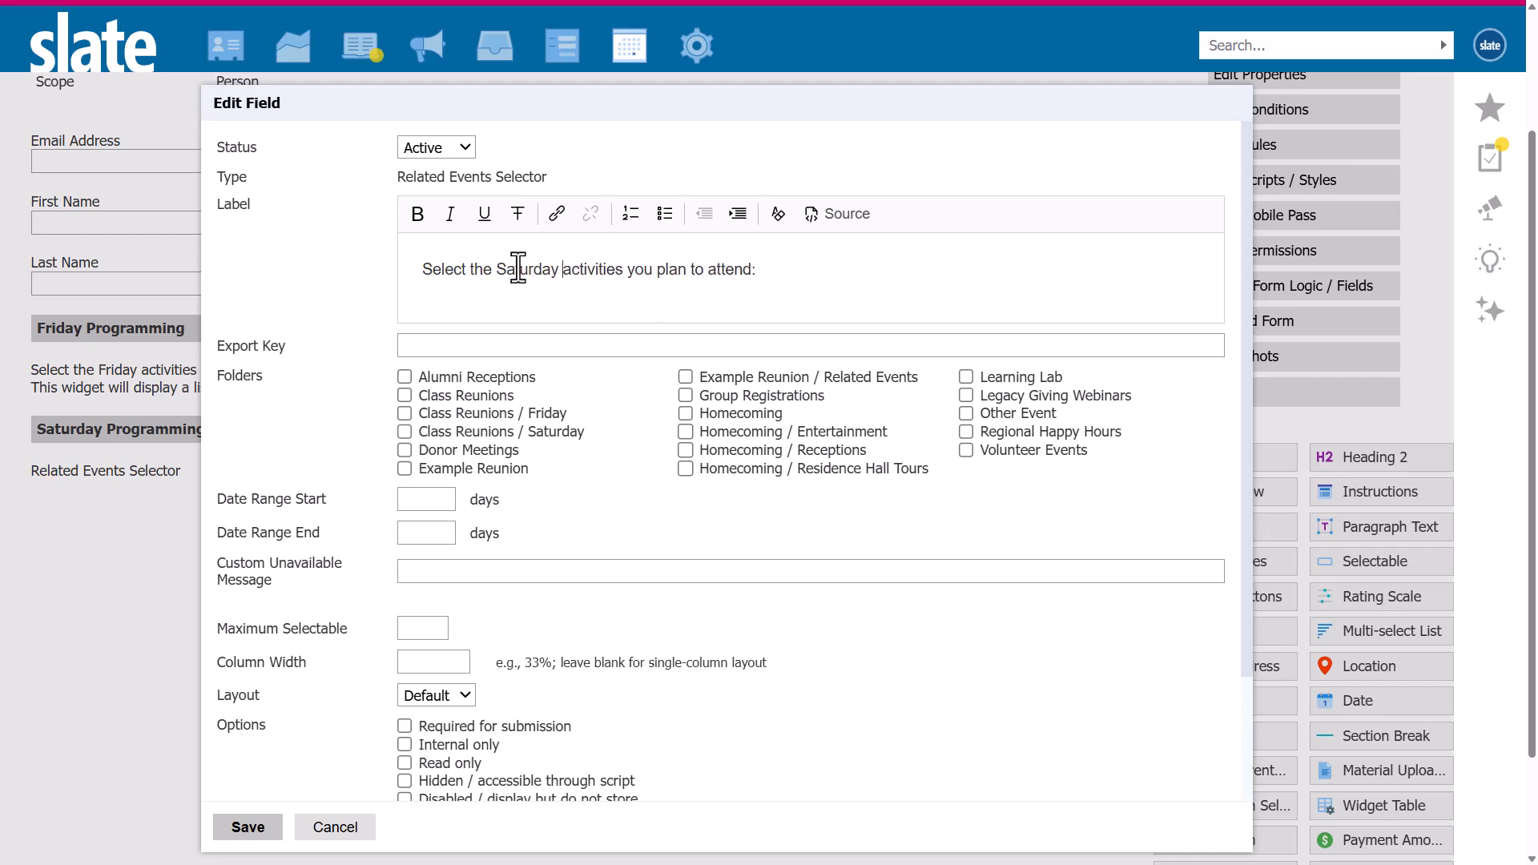
pyautogui.click(489, 429)
pyautogui.click(433, 498)
pyautogui.write('0')
pyautogui.click(432, 537)
pyautogui.write('1')
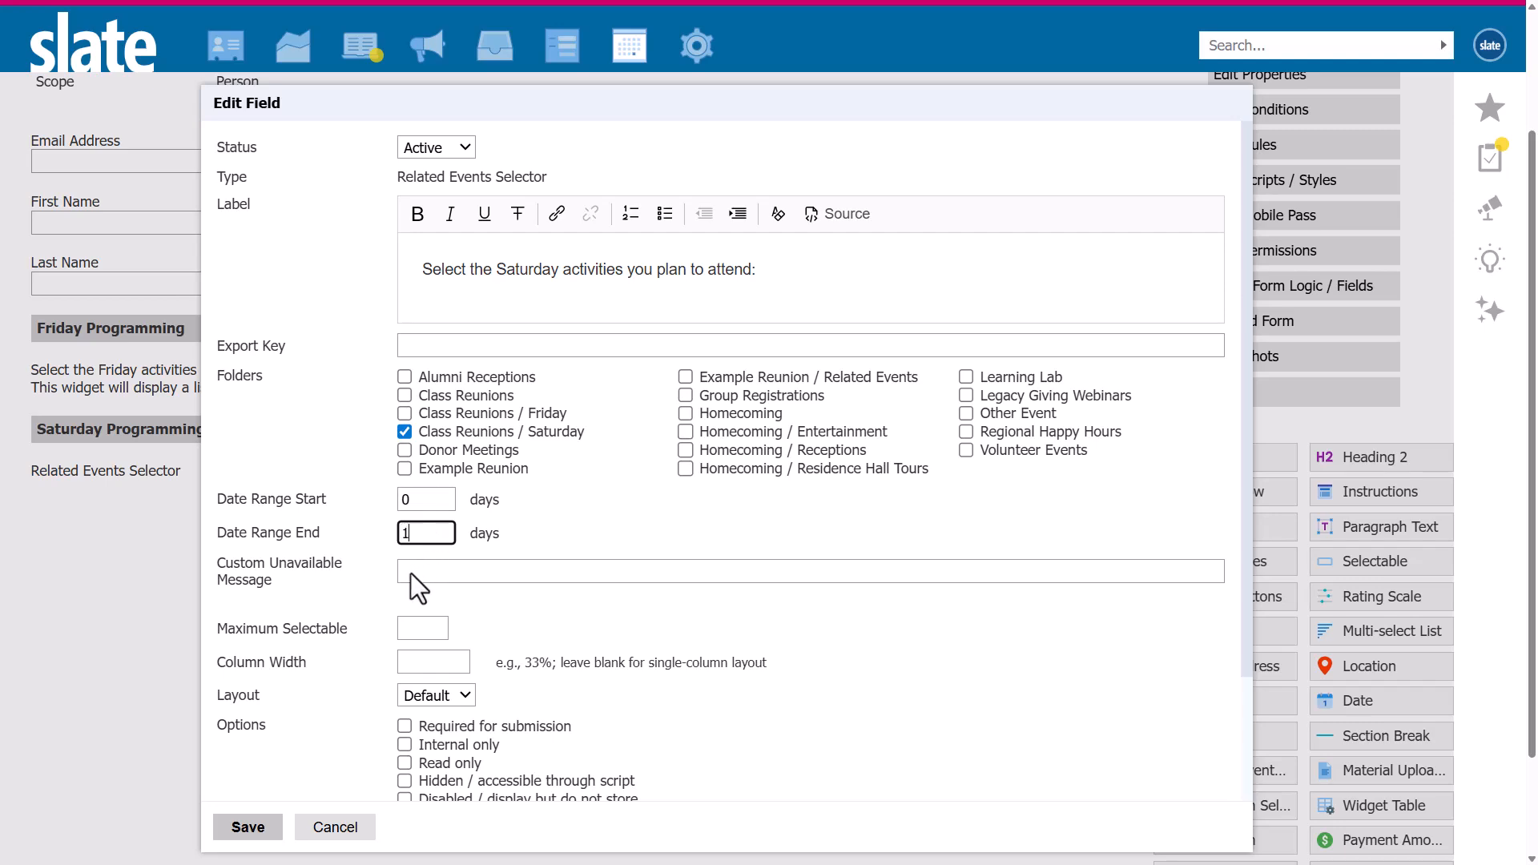
pyautogui.click(255, 828)
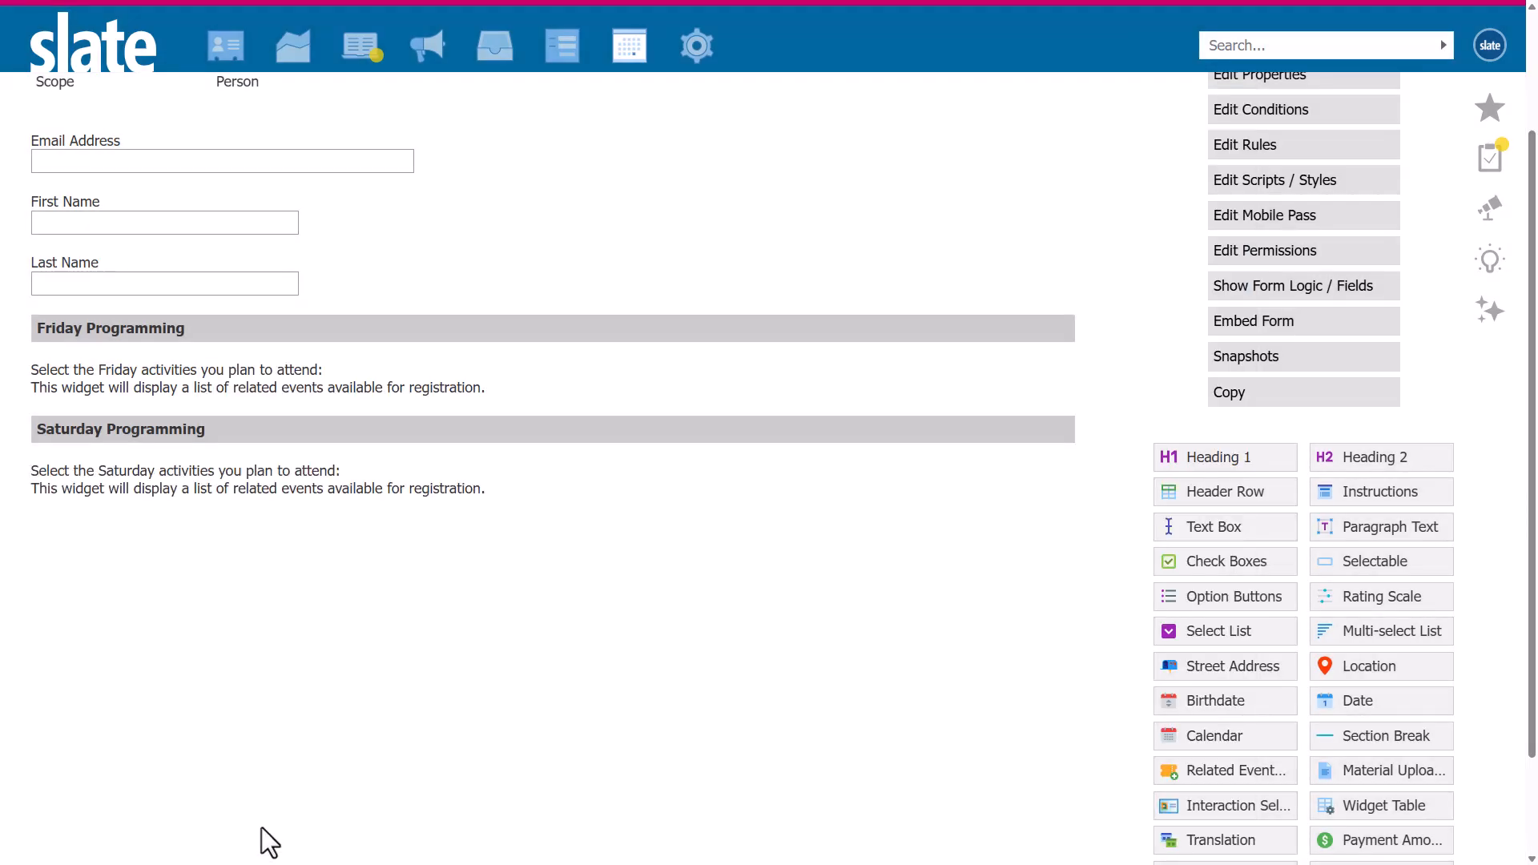
# Open the reunion weekend's public registration page from its event record and review the form.
pyautogui.scroll(3, 432, 545)
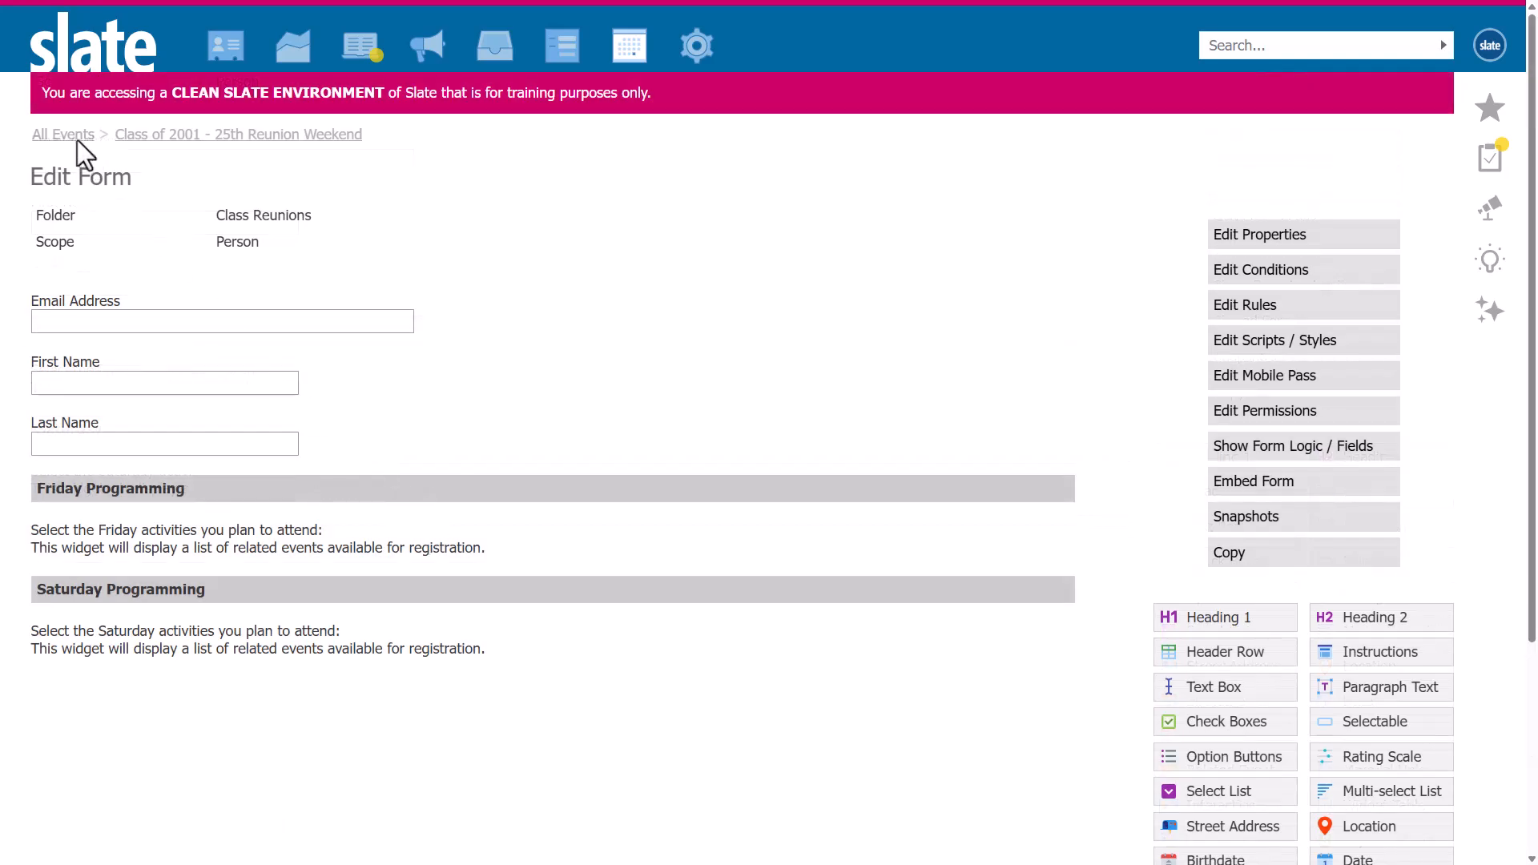
pyautogui.click(75, 130)
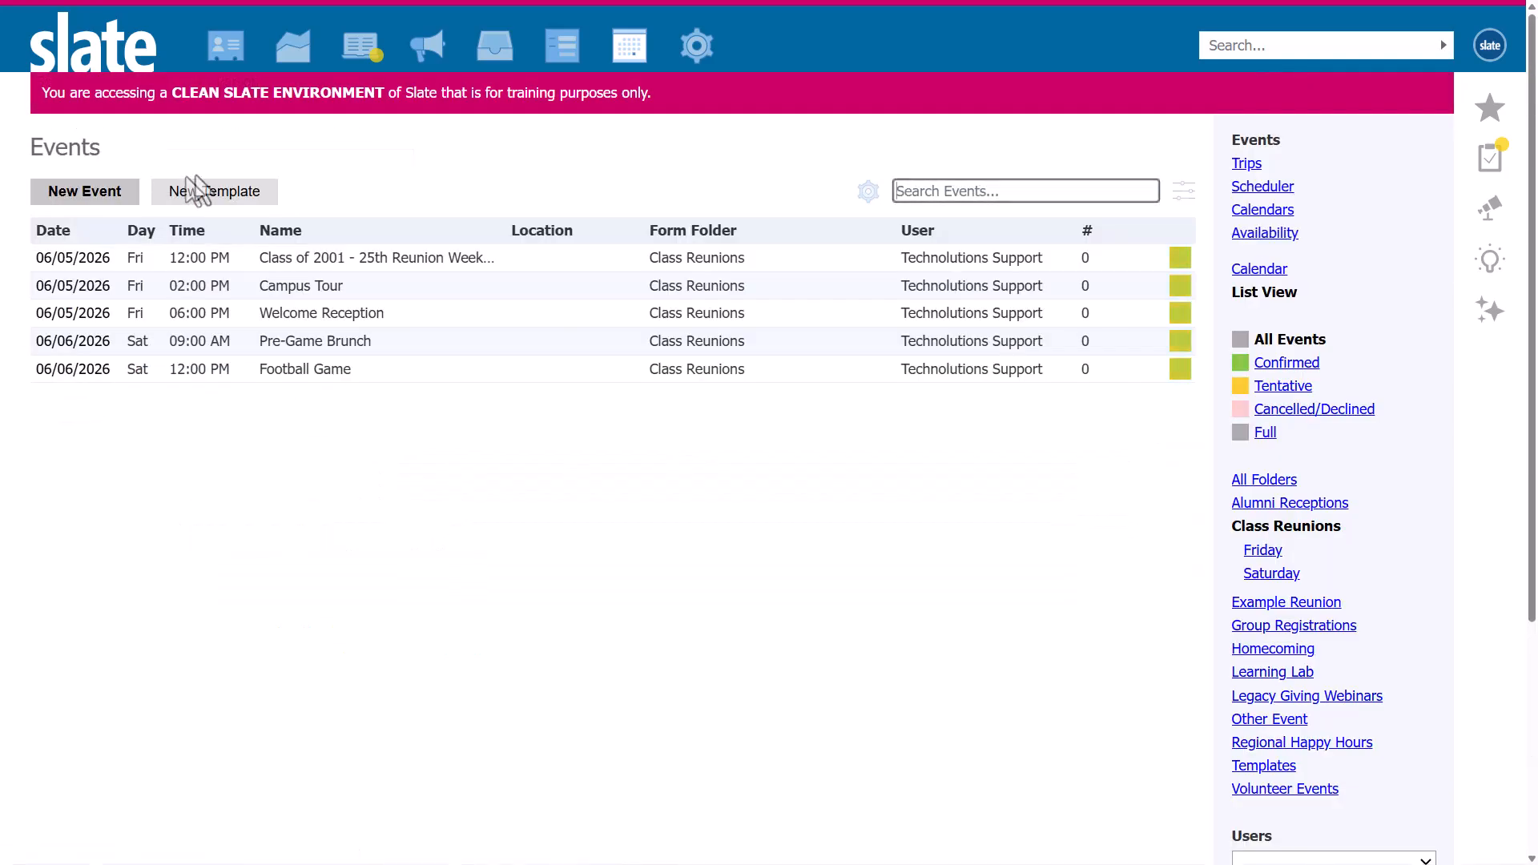
pyautogui.click(303, 259)
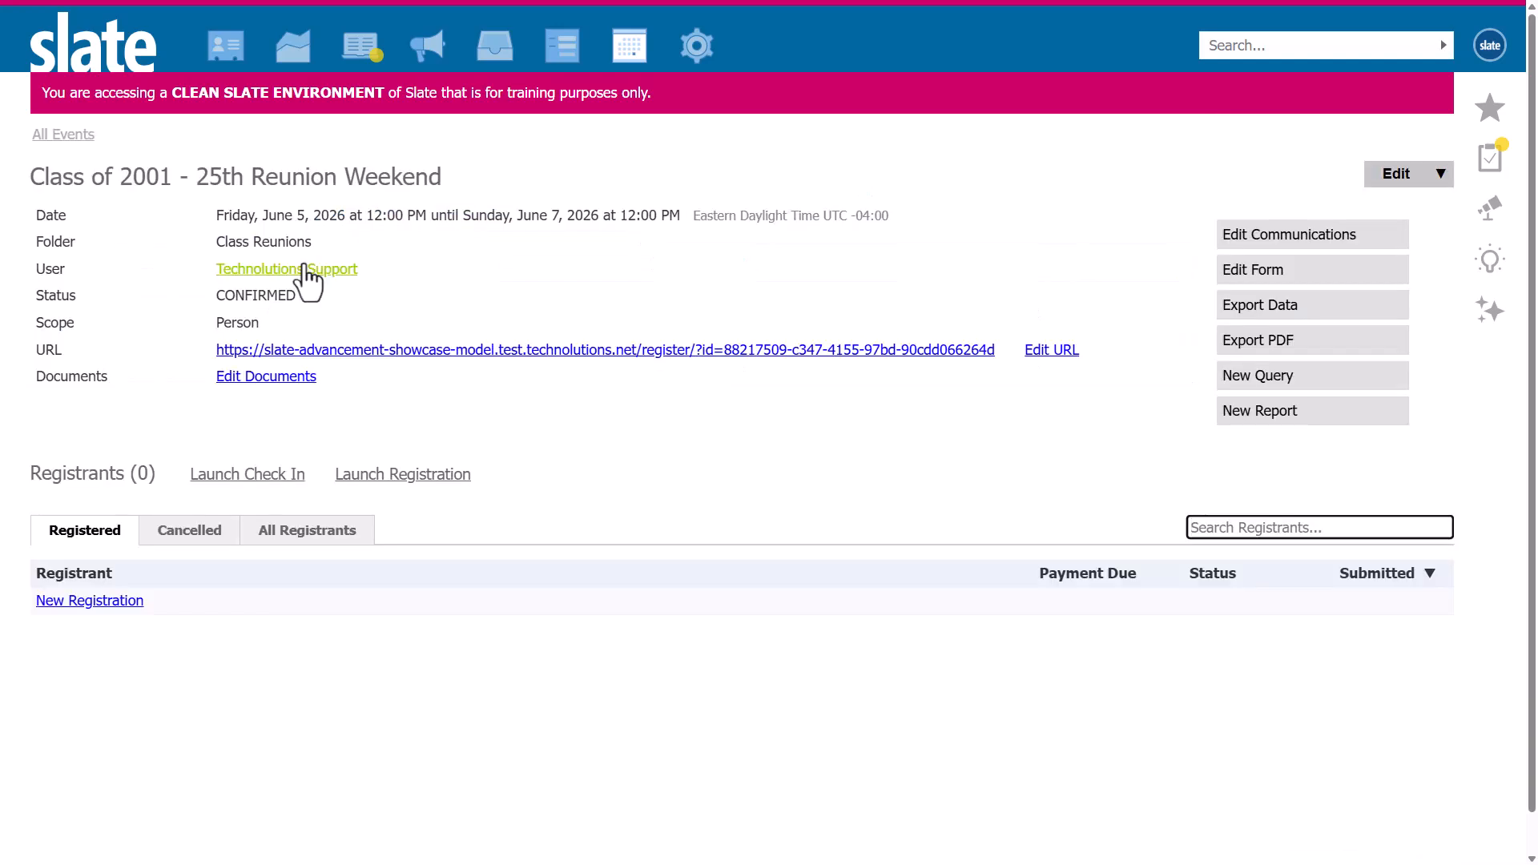
pyautogui.click(374, 353)
pyautogui.scroll(-1, 652, 359)
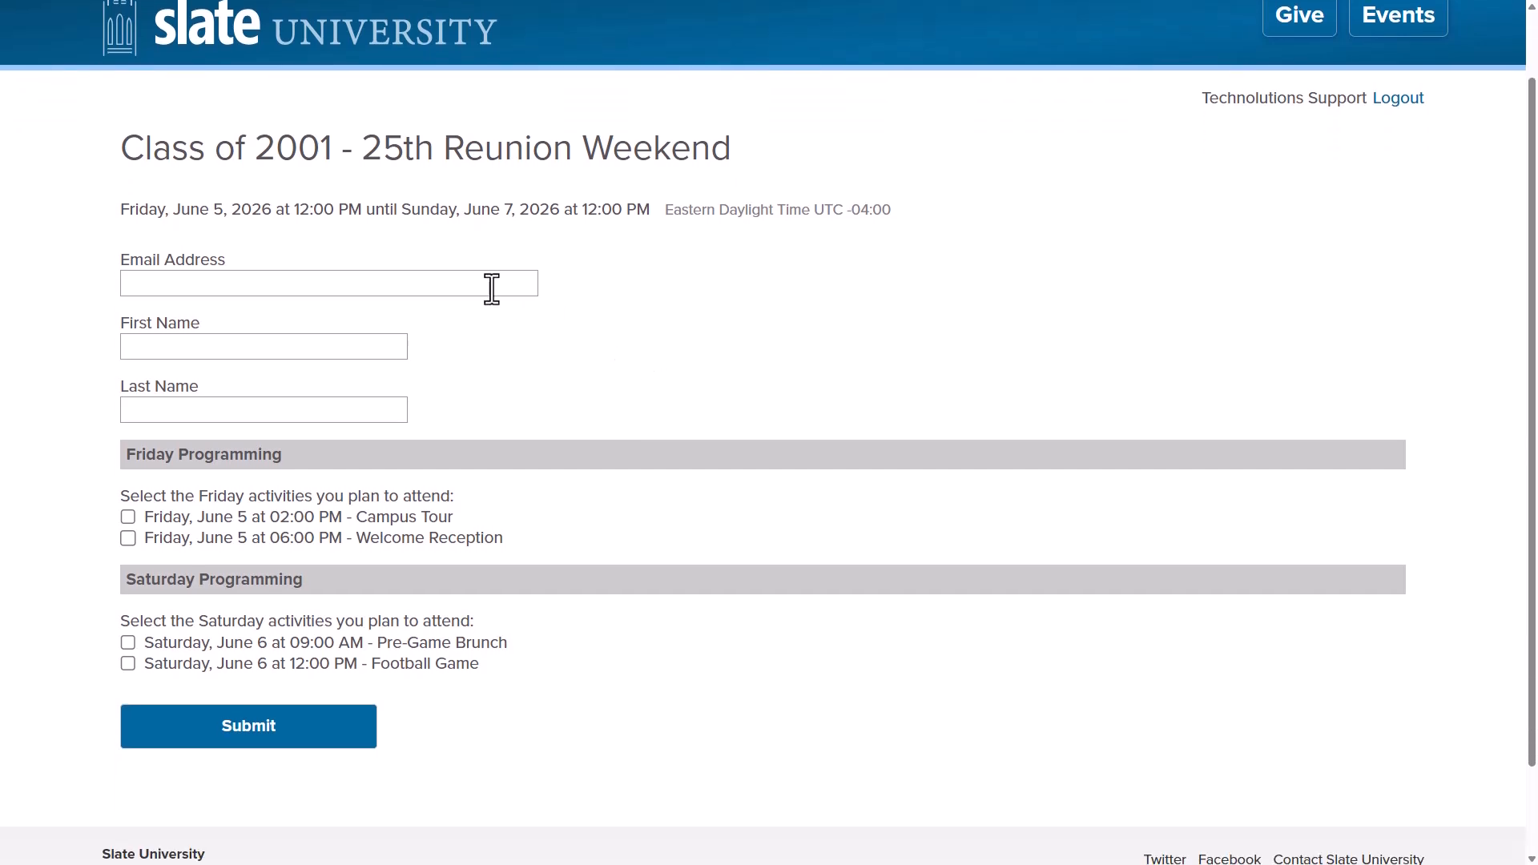
pyautogui.scroll(1, 452, 152)
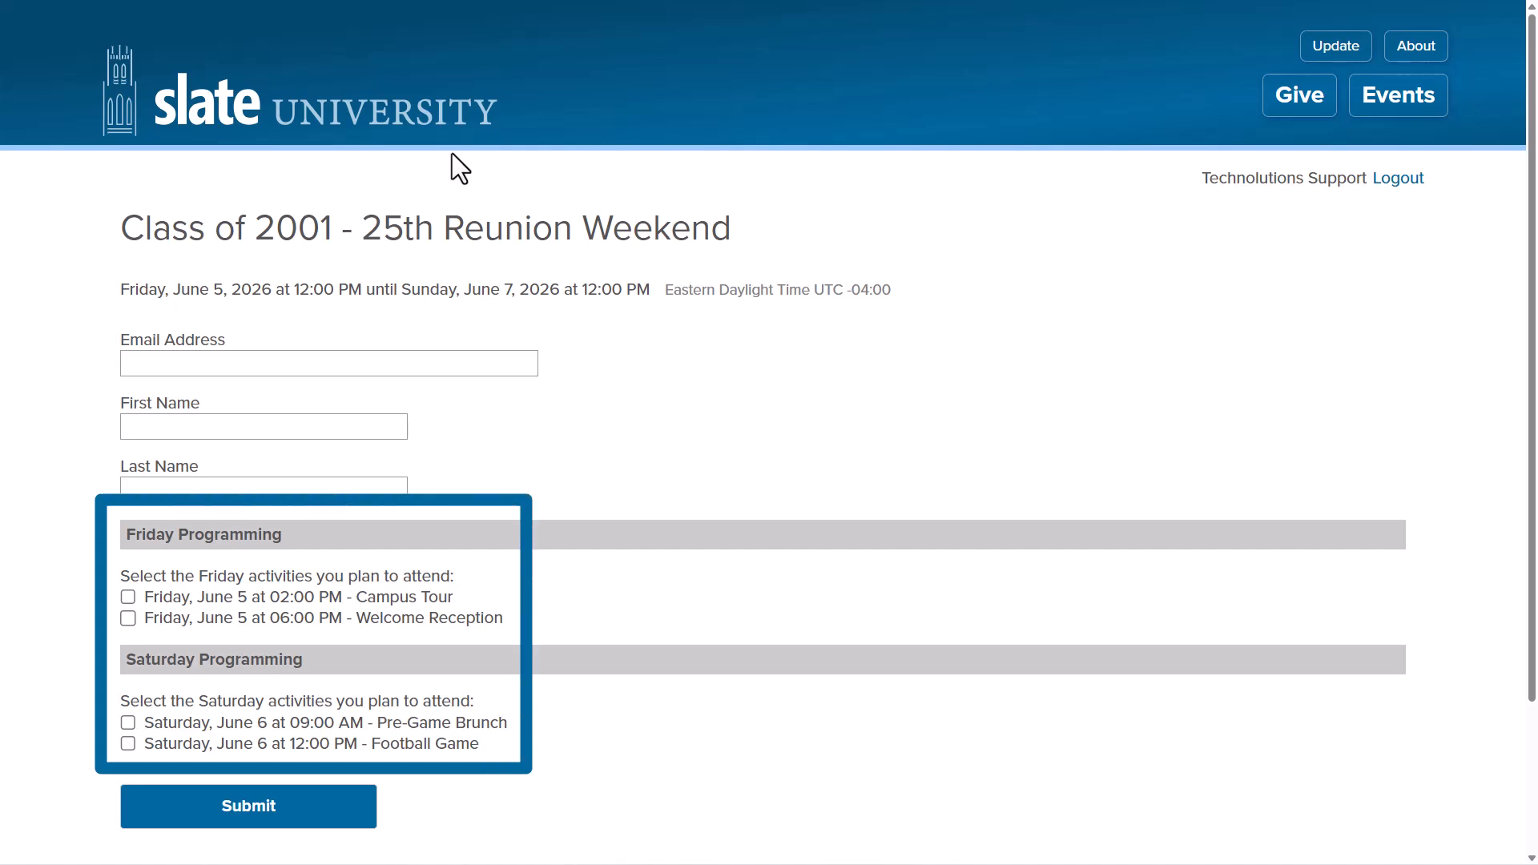
pyautogui.scroll(-1, 449, 240)
# Submit a test registration with an e-mail address, first and last name, selecting Welcome Reception, Pre-Game Brunch and Football Game.
pyautogui.click(487, 283)
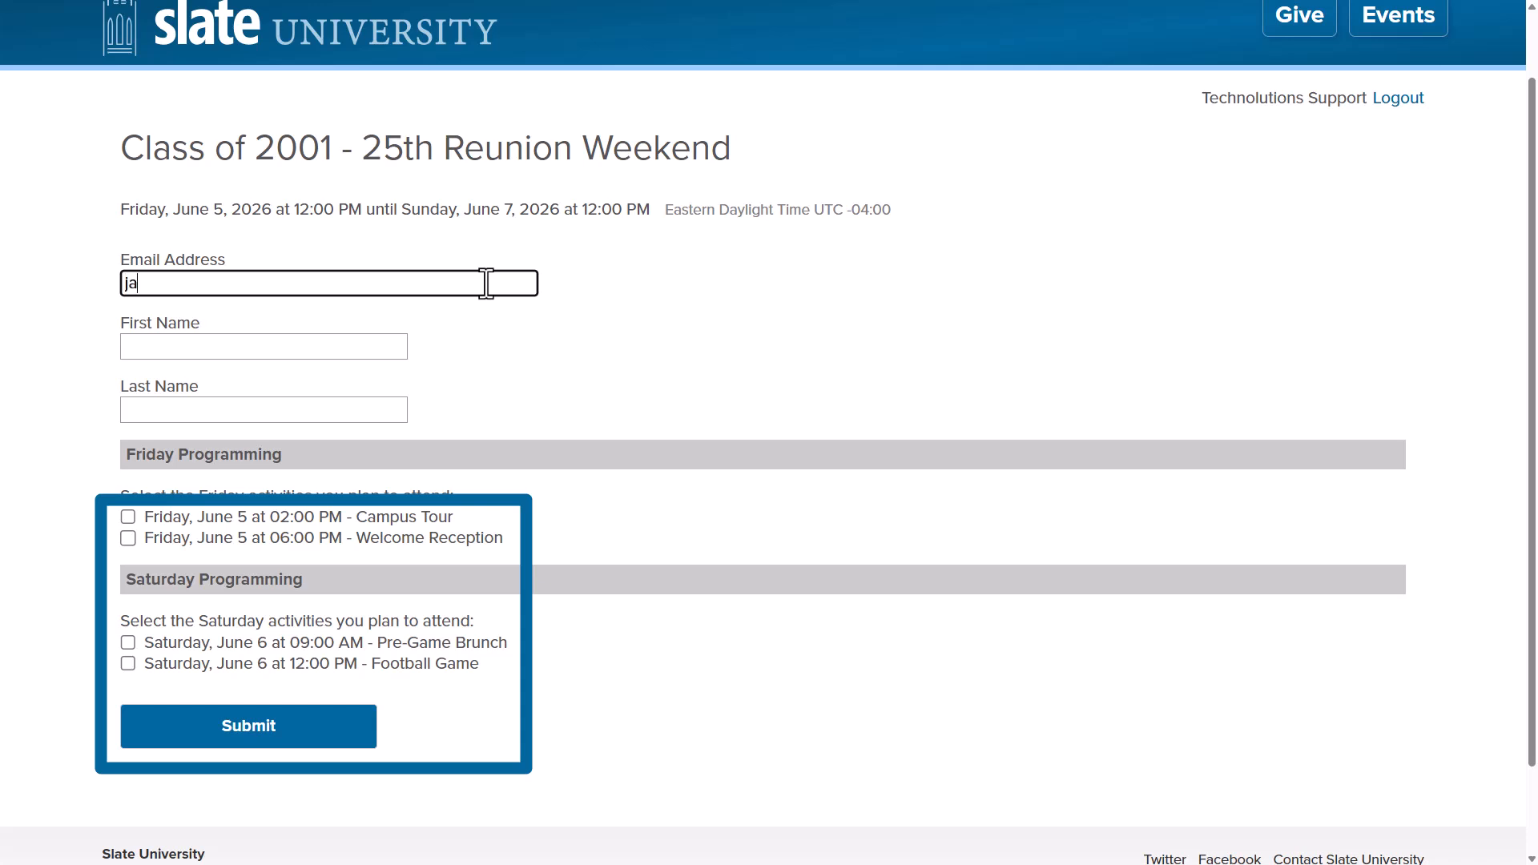
pyautogui.press('Tab')
pyautogui.press('Tab')
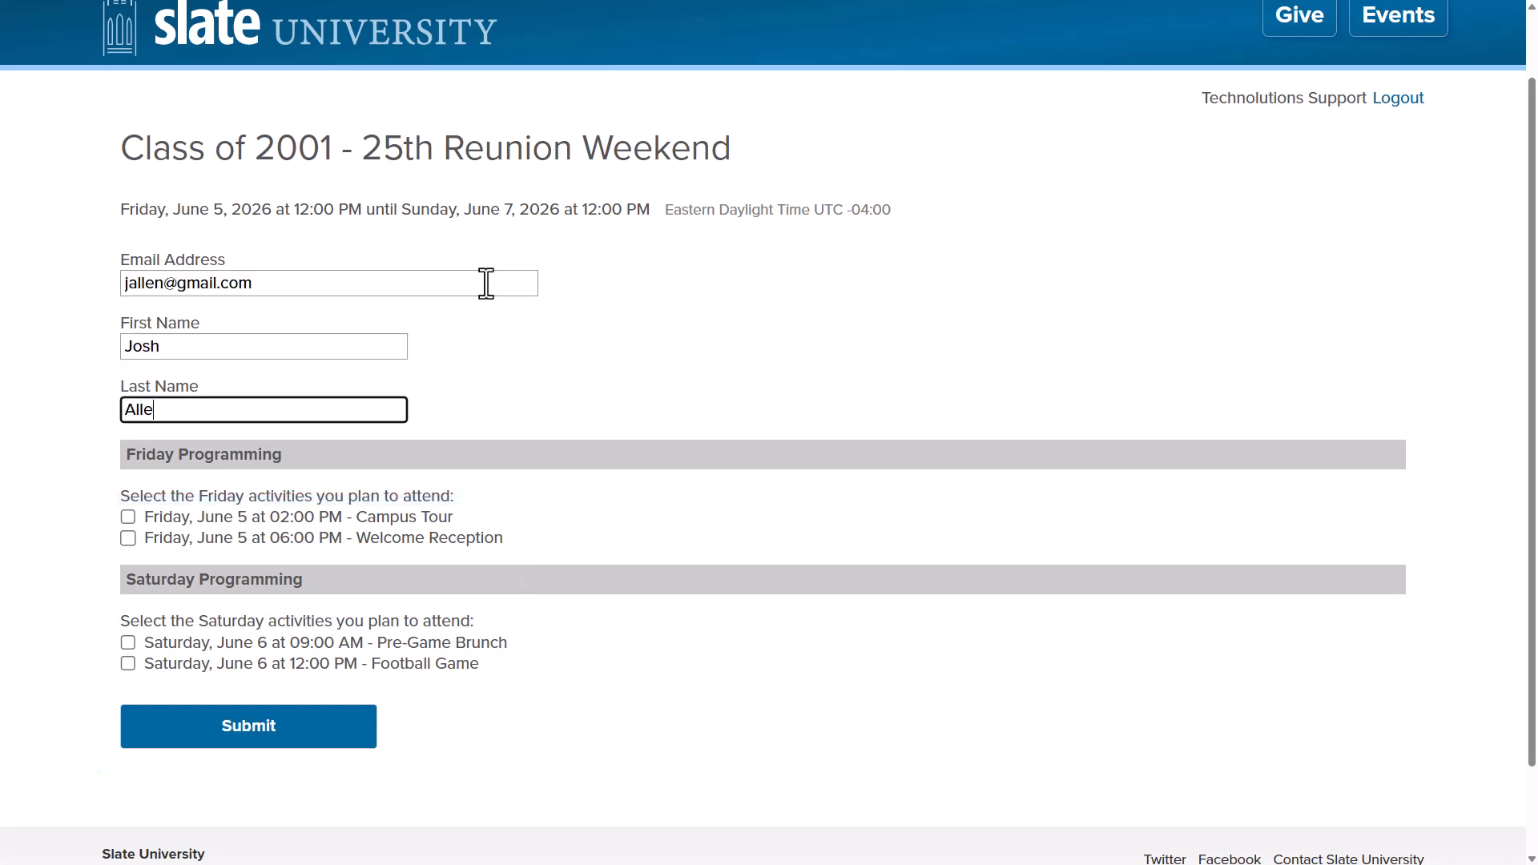
pyautogui.click(128, 538)
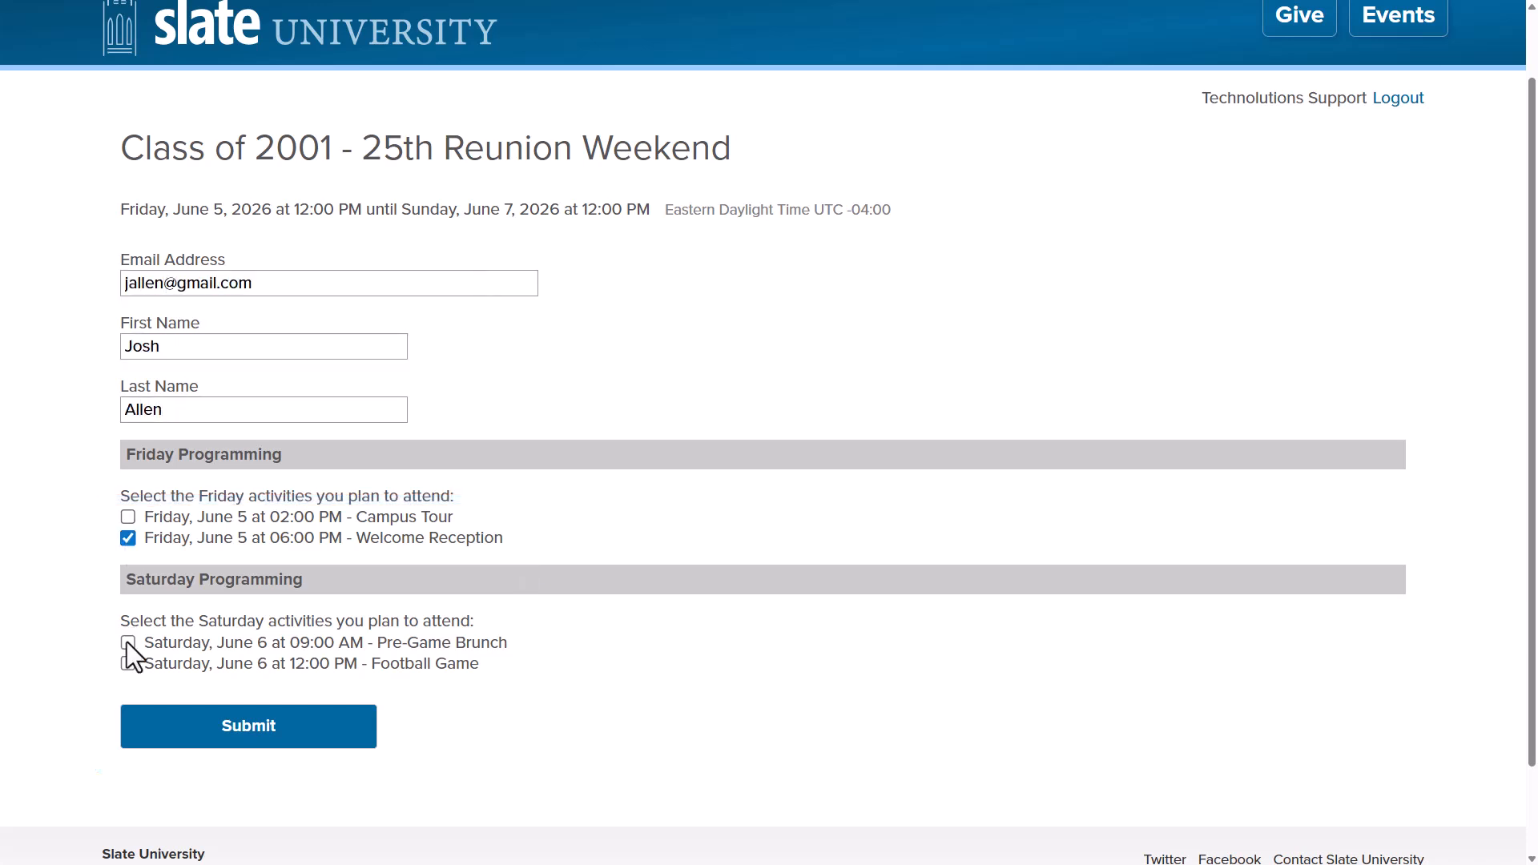
pyautogui.click(127, 642)
pyautogui.click(127, 663)
pyautogui.click(260, 728)
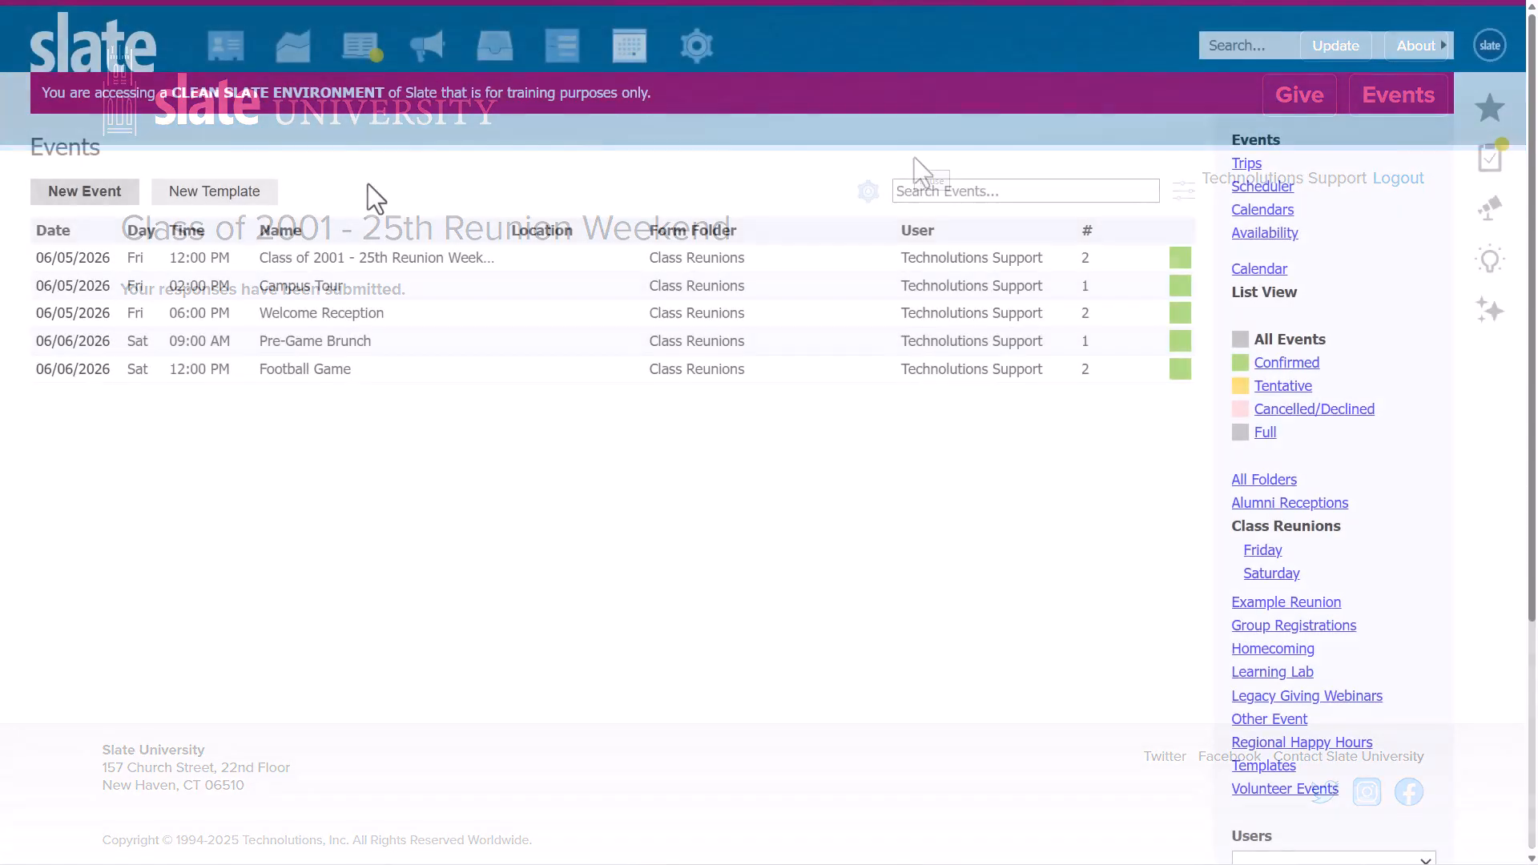
# Review the registrants of the reunion weekend and of each Friday and Saturday sub-event.
pyautogui.click(363, 259)
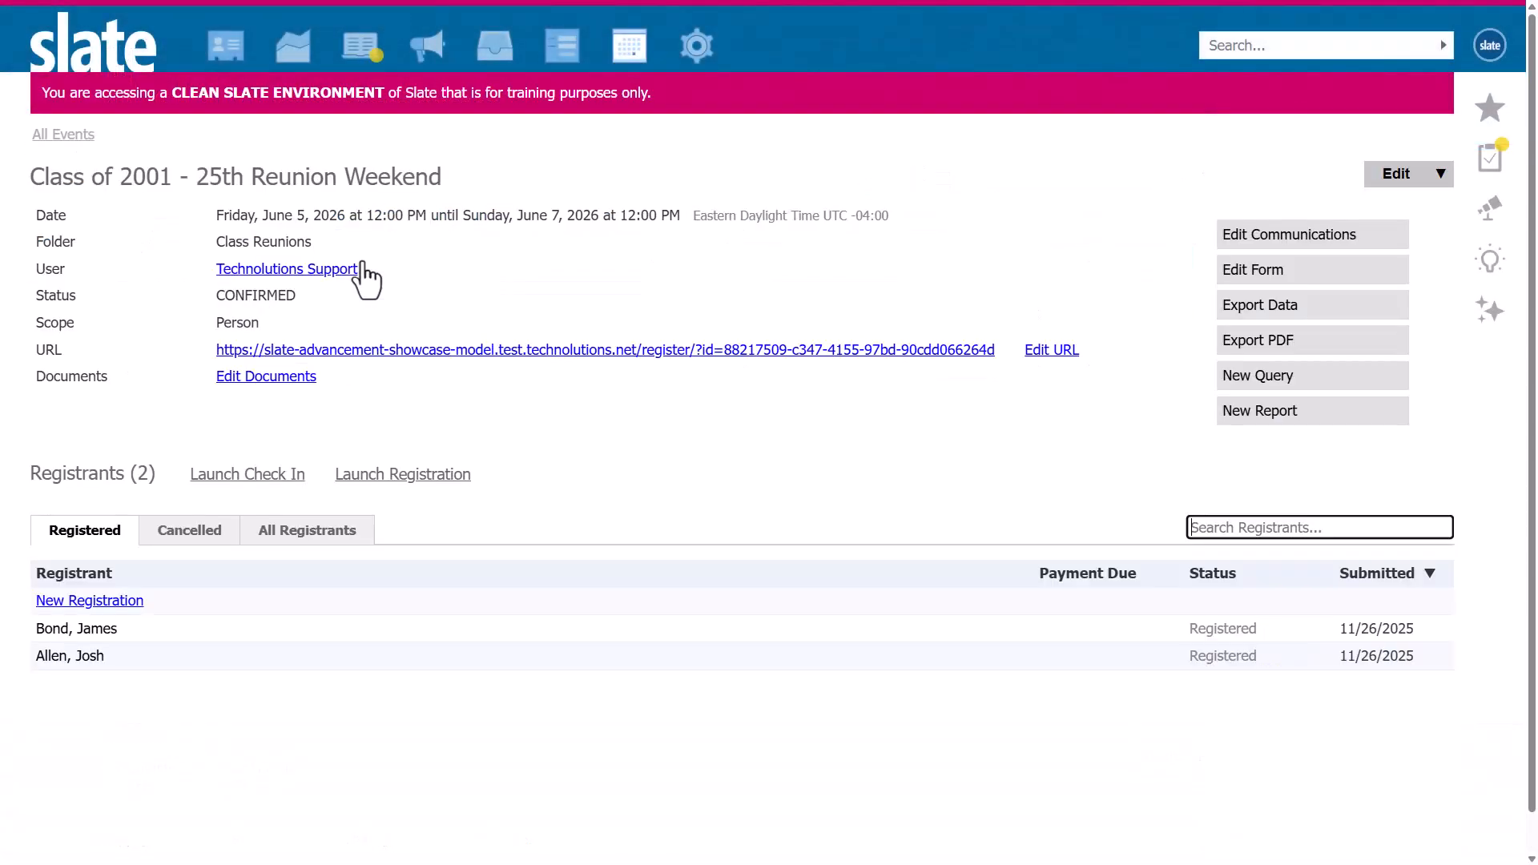
pyautogui.click(64, 134)
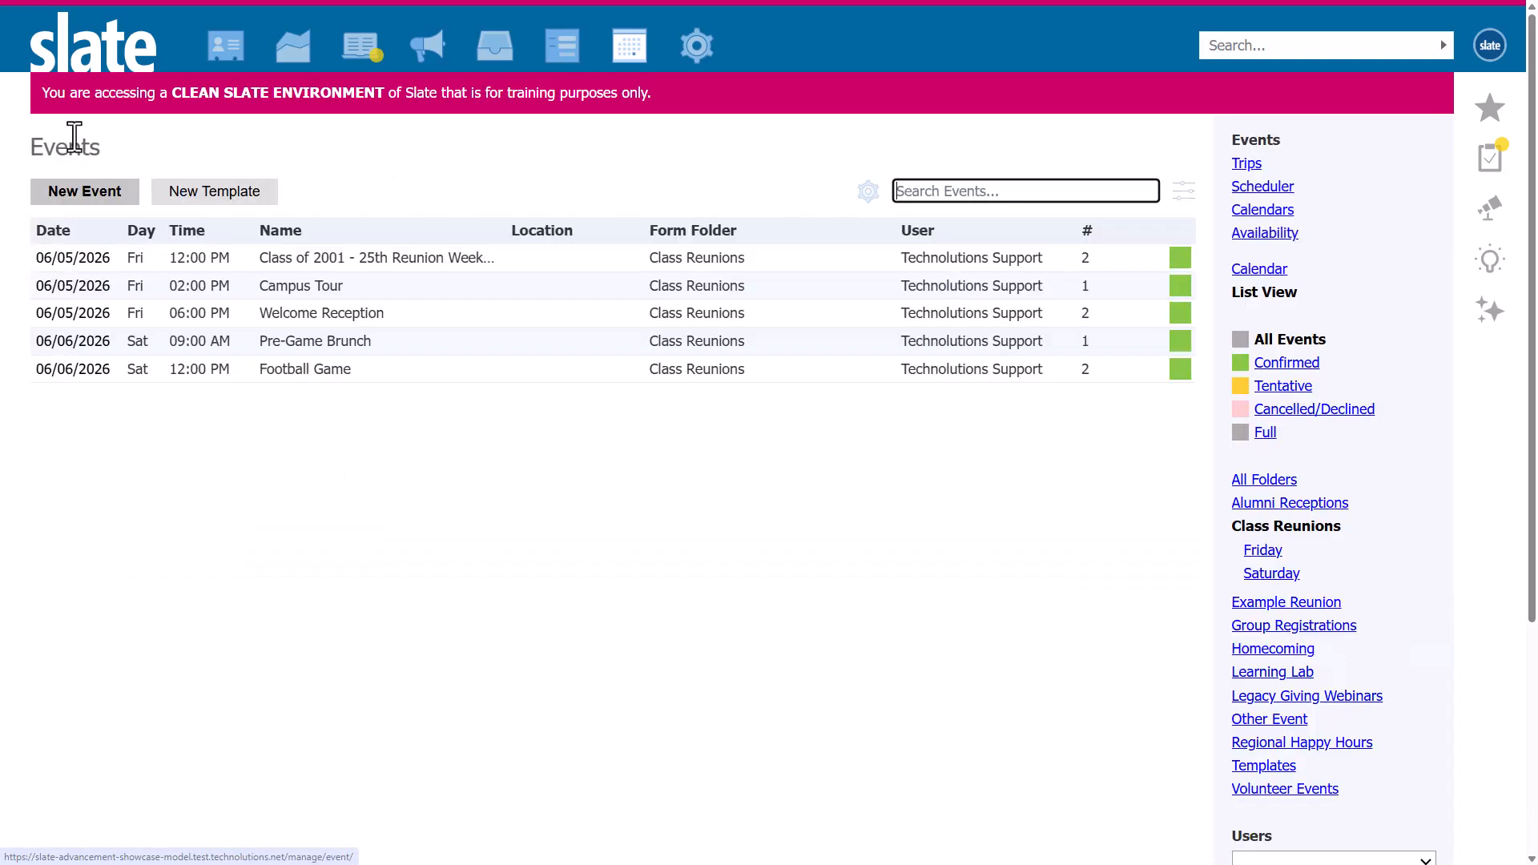
pyautogui.click(260, 289)
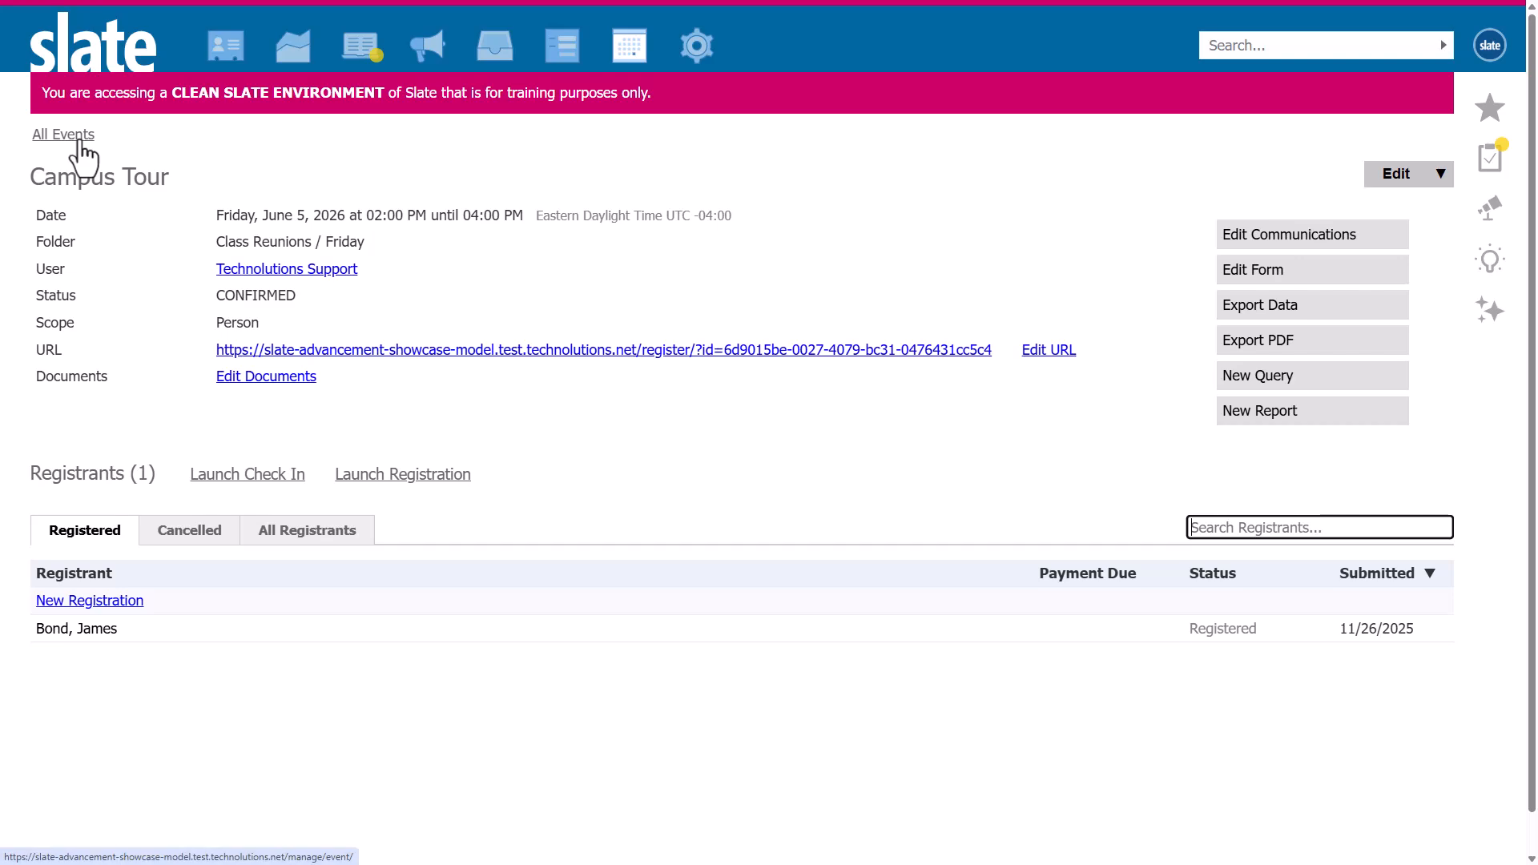
pyautogui.click(80, 139)
pyautogui.click(221, 309)
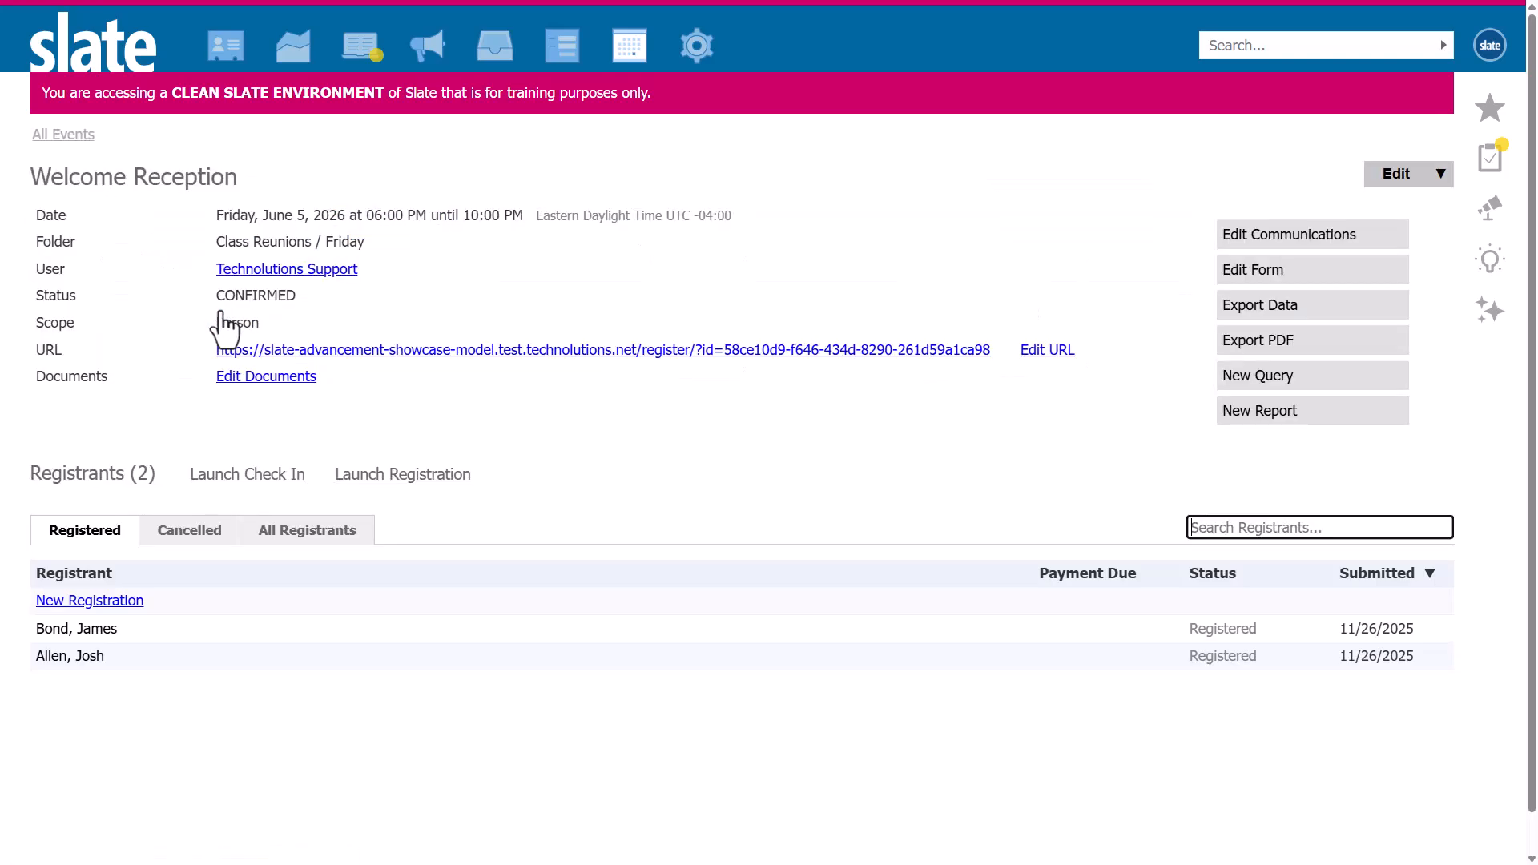
pyautogui.click(69, 136)
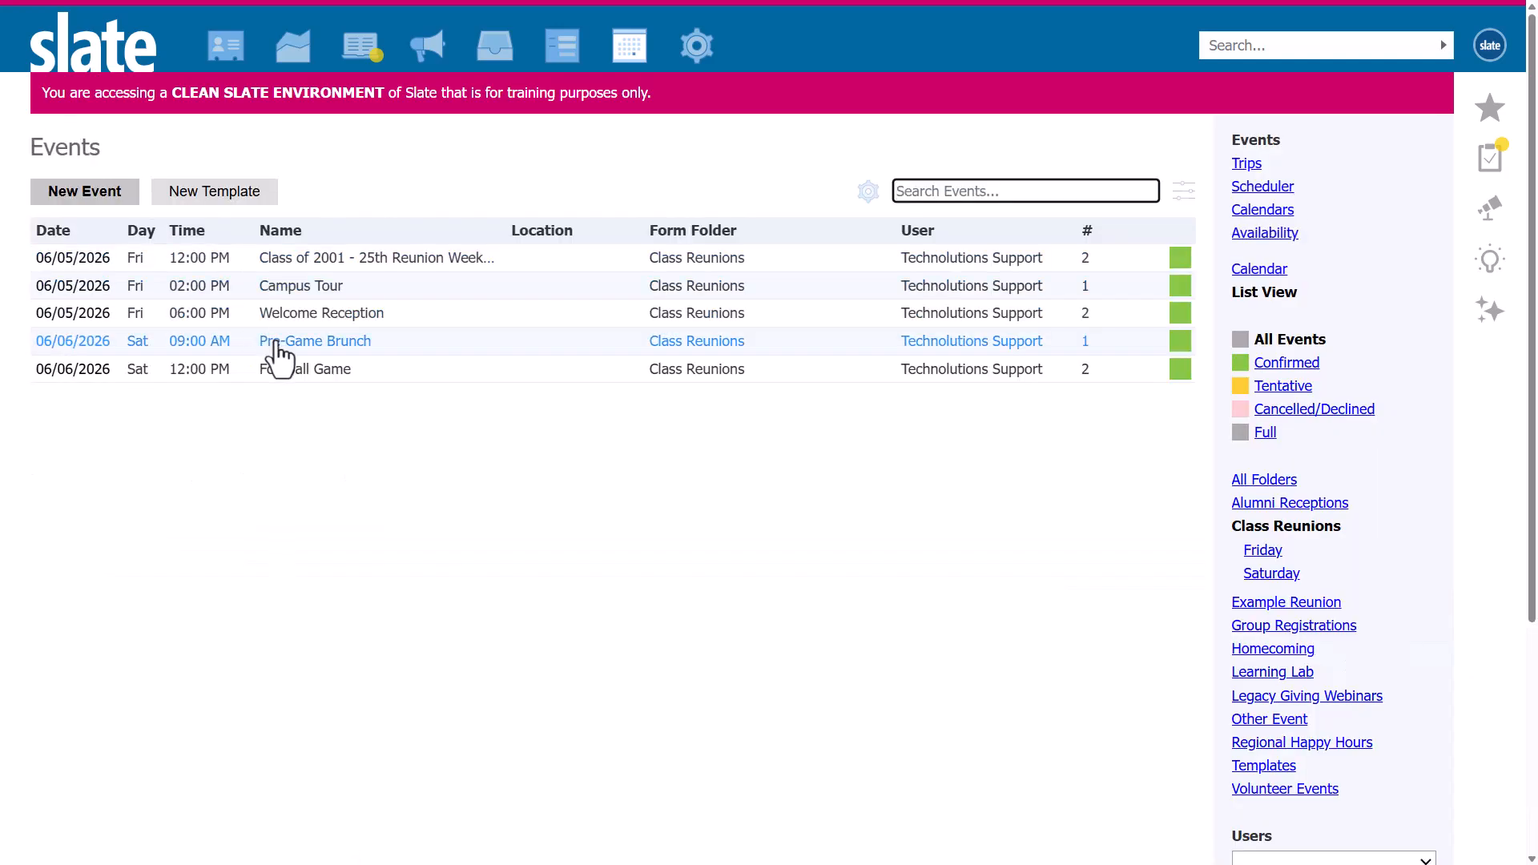
pyautogui.click(276, 345)
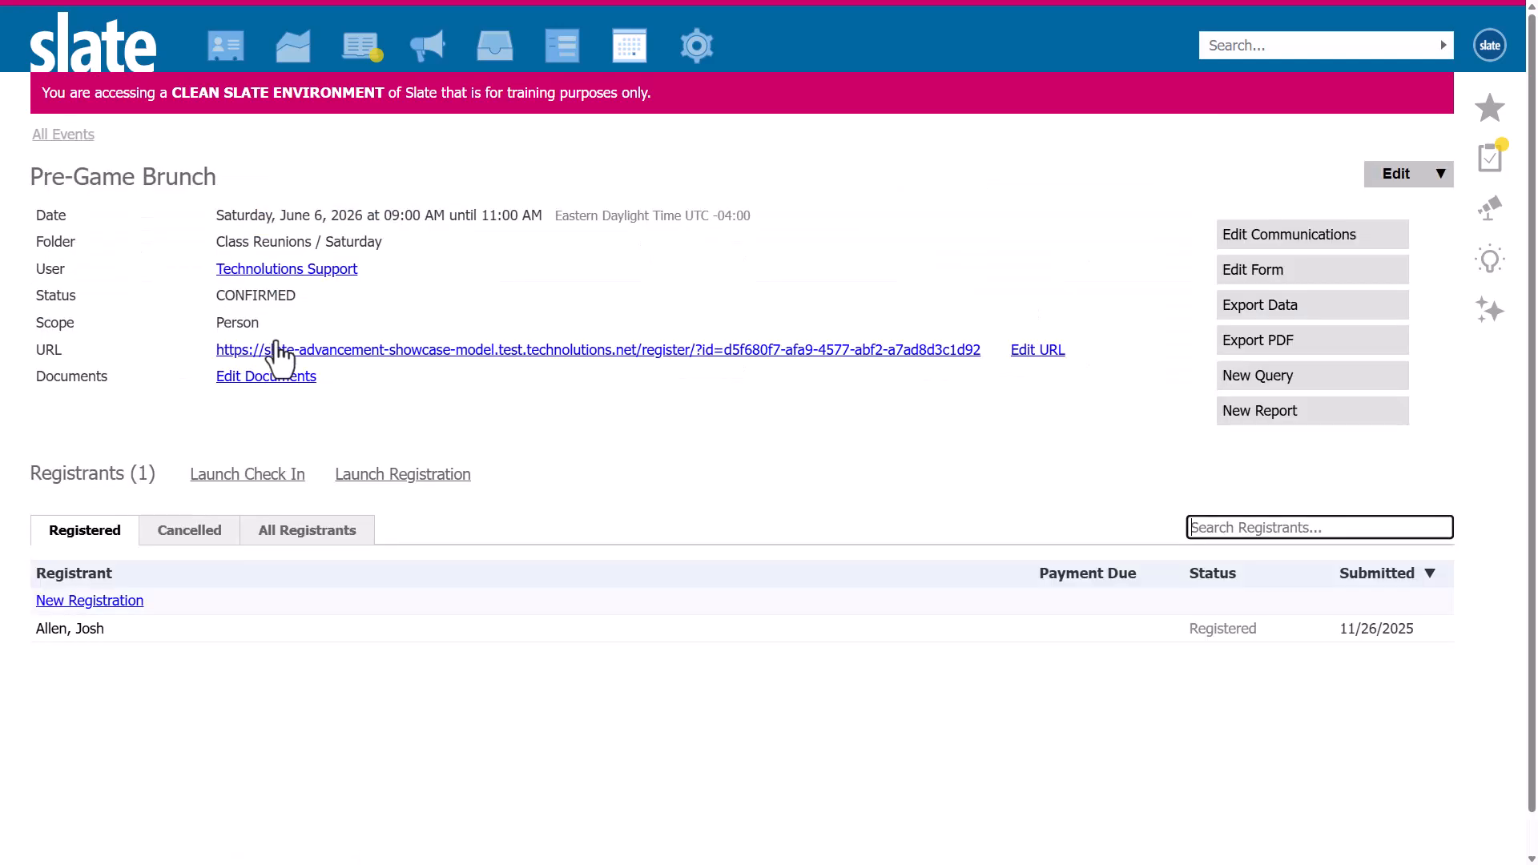
pyautogui.click(84, 136)
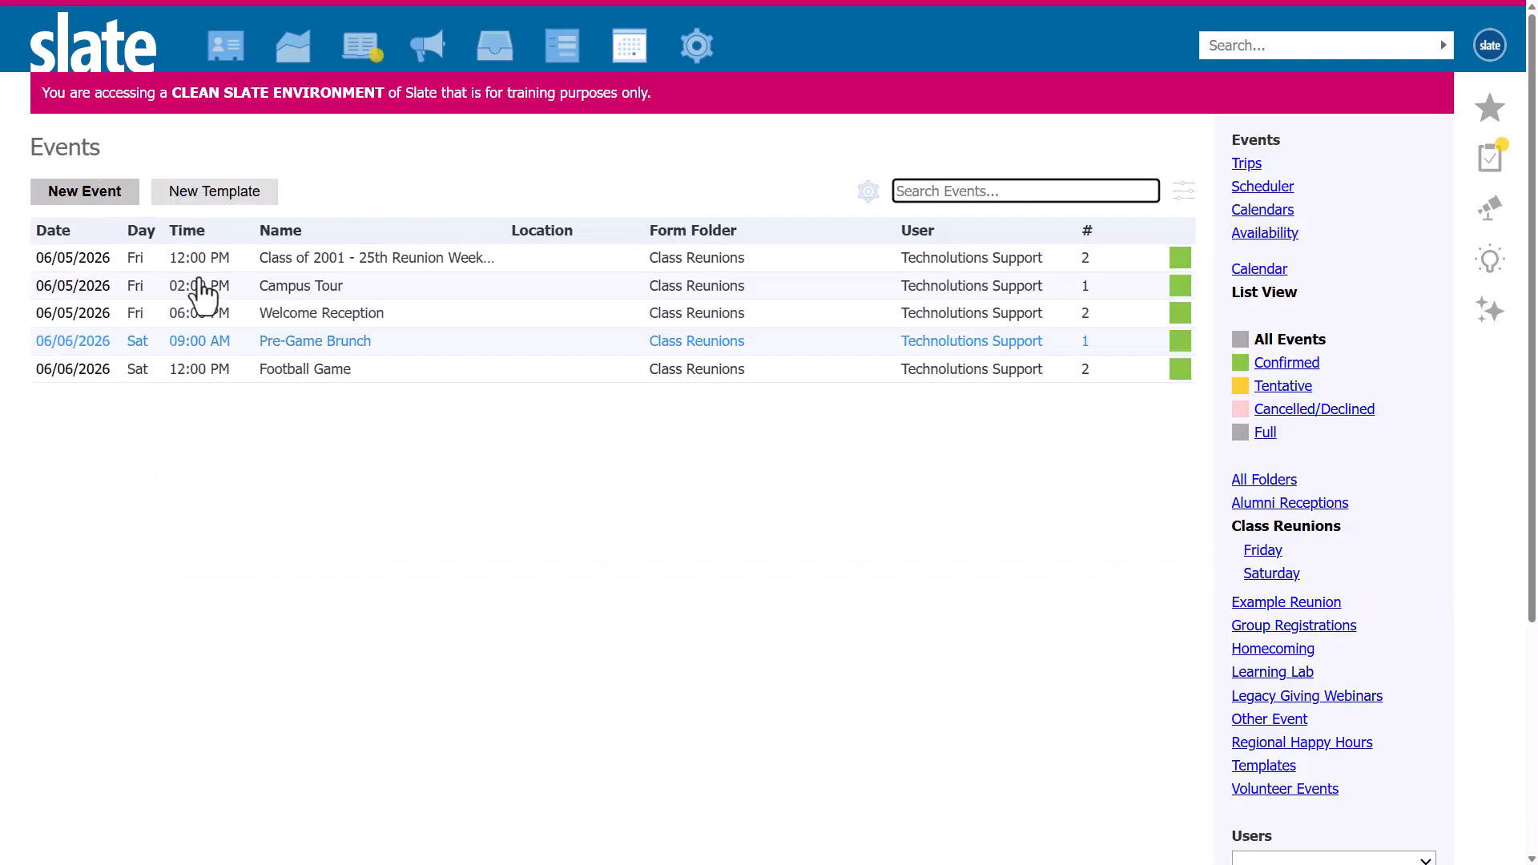
pyautogui.click(274, 365)
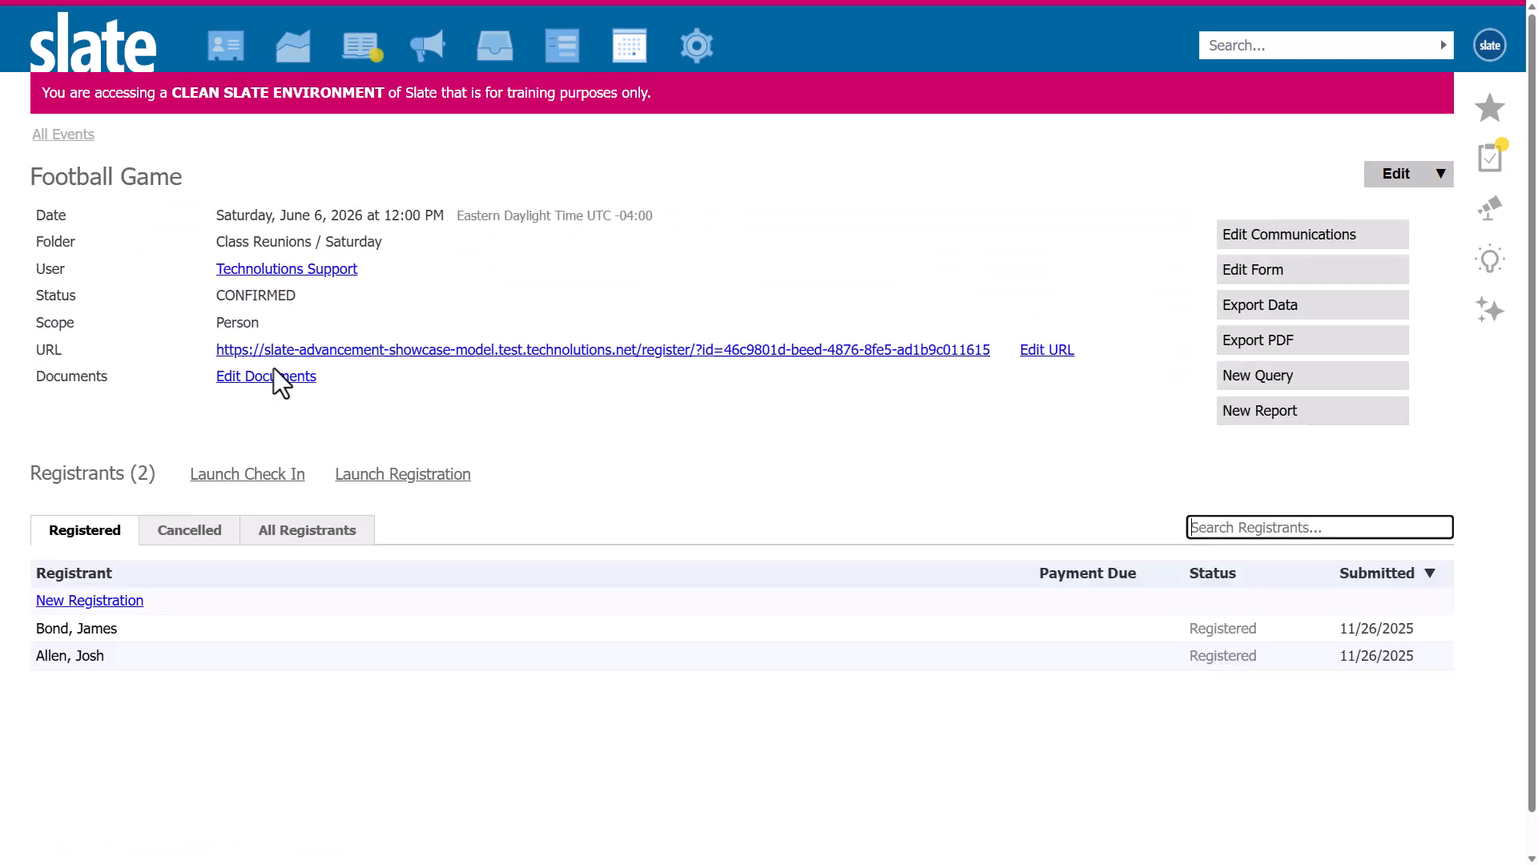
pyautogui.click(58, 138)
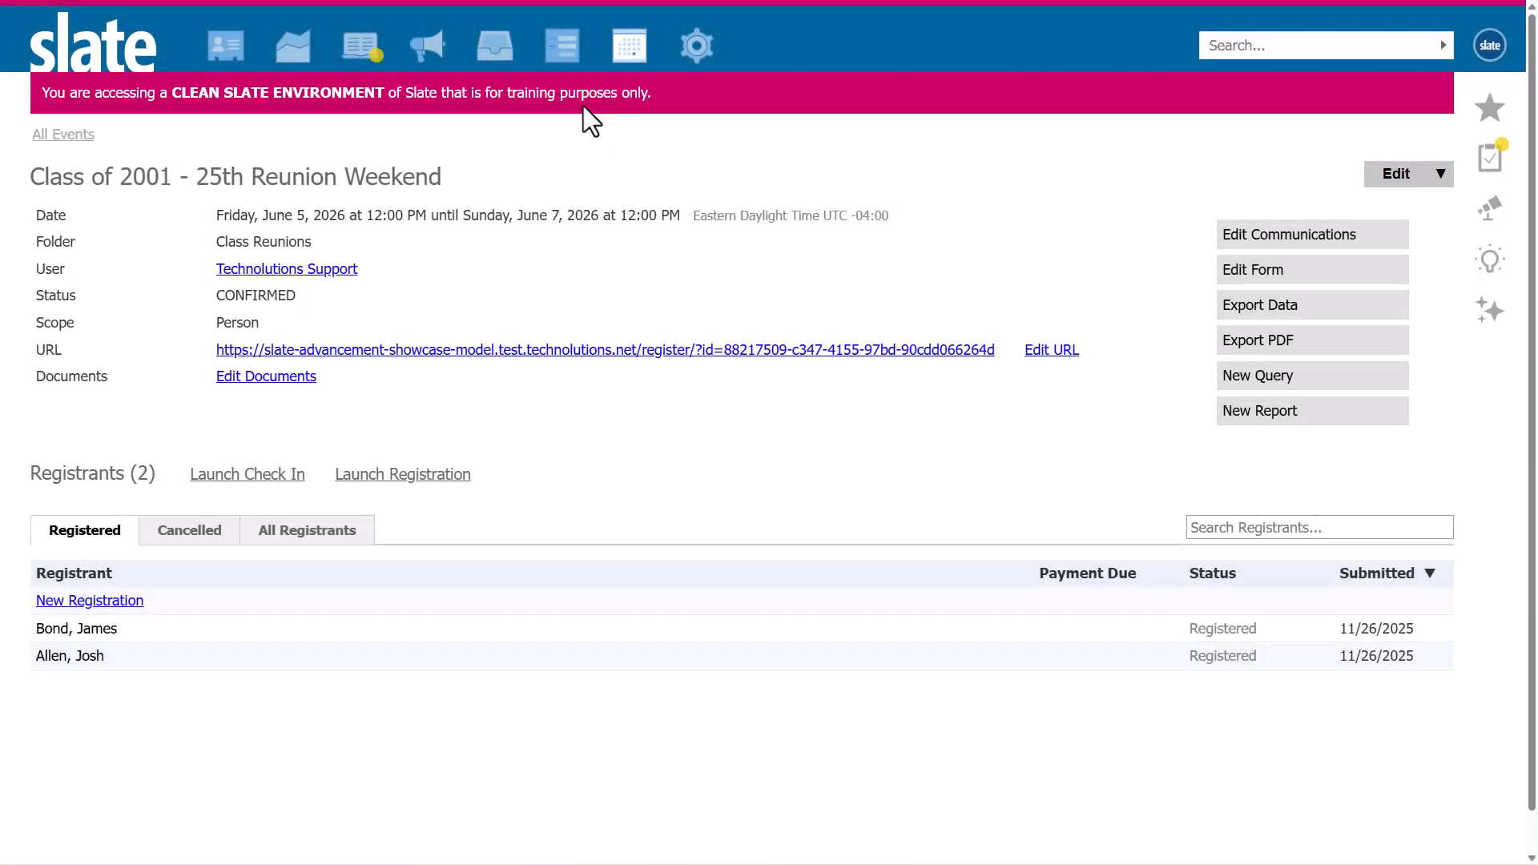
# In the reunion event's registration settings, set Related Registration Check-In to "Do not automatically update attendance based on primary event check-in".
pyautogui.click(1392, 181)
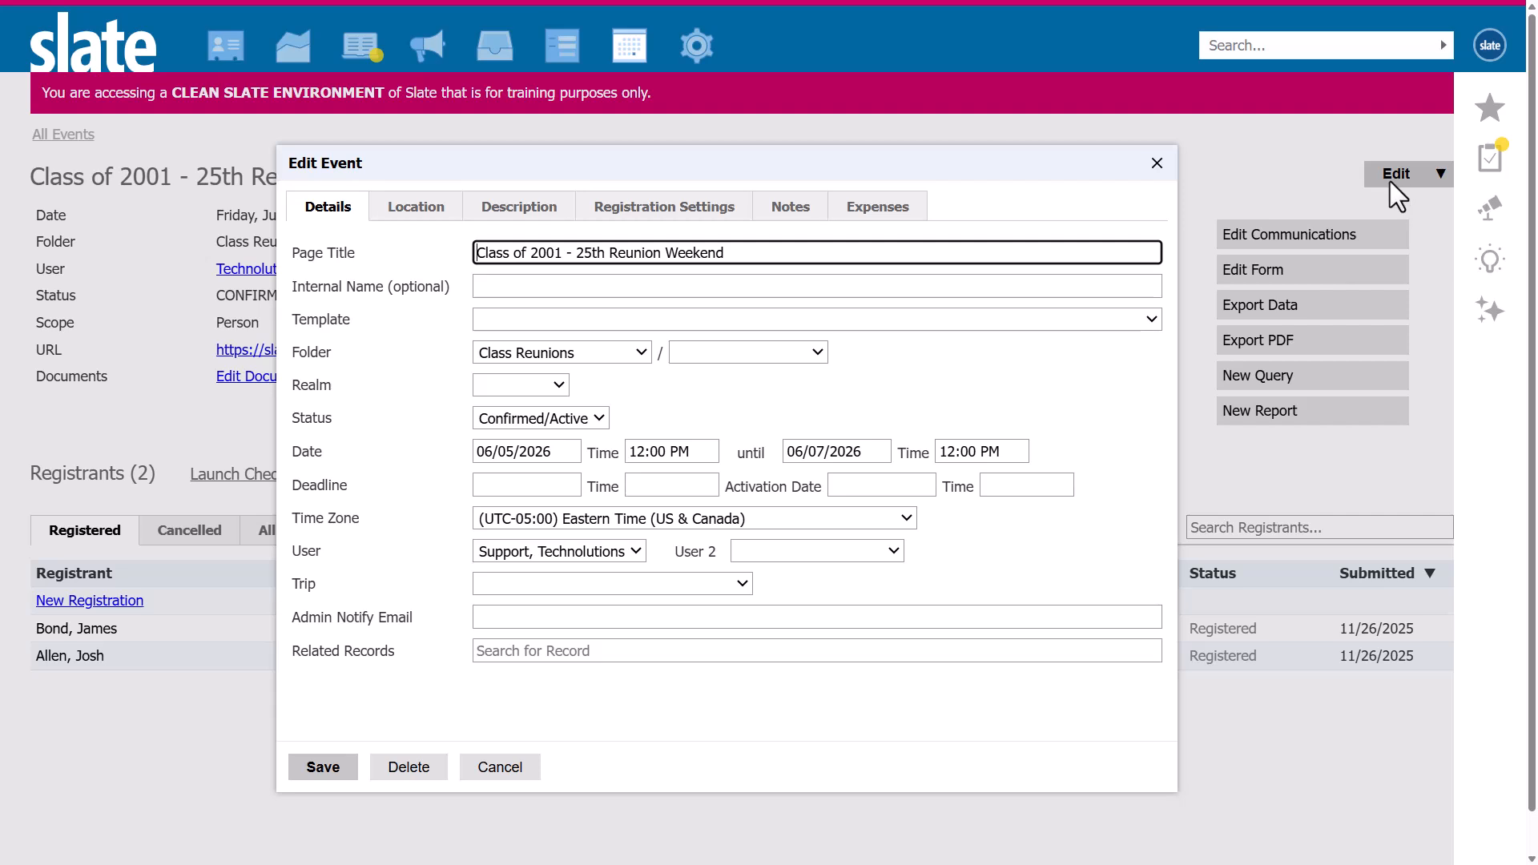
pyautogui.click(705, 207)
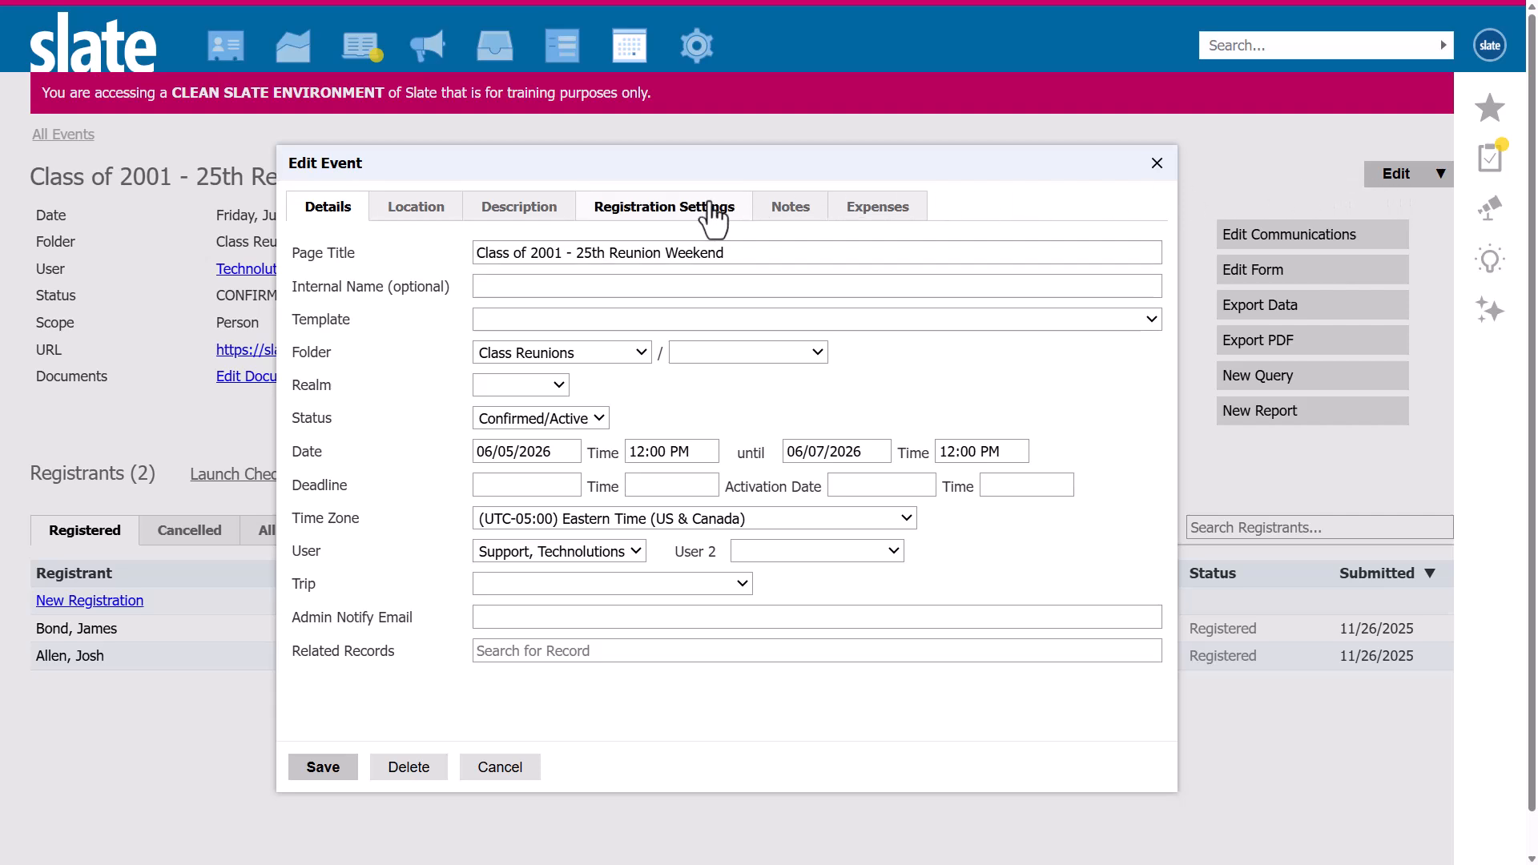
pyautogui.scroll(-2, 747, 445)
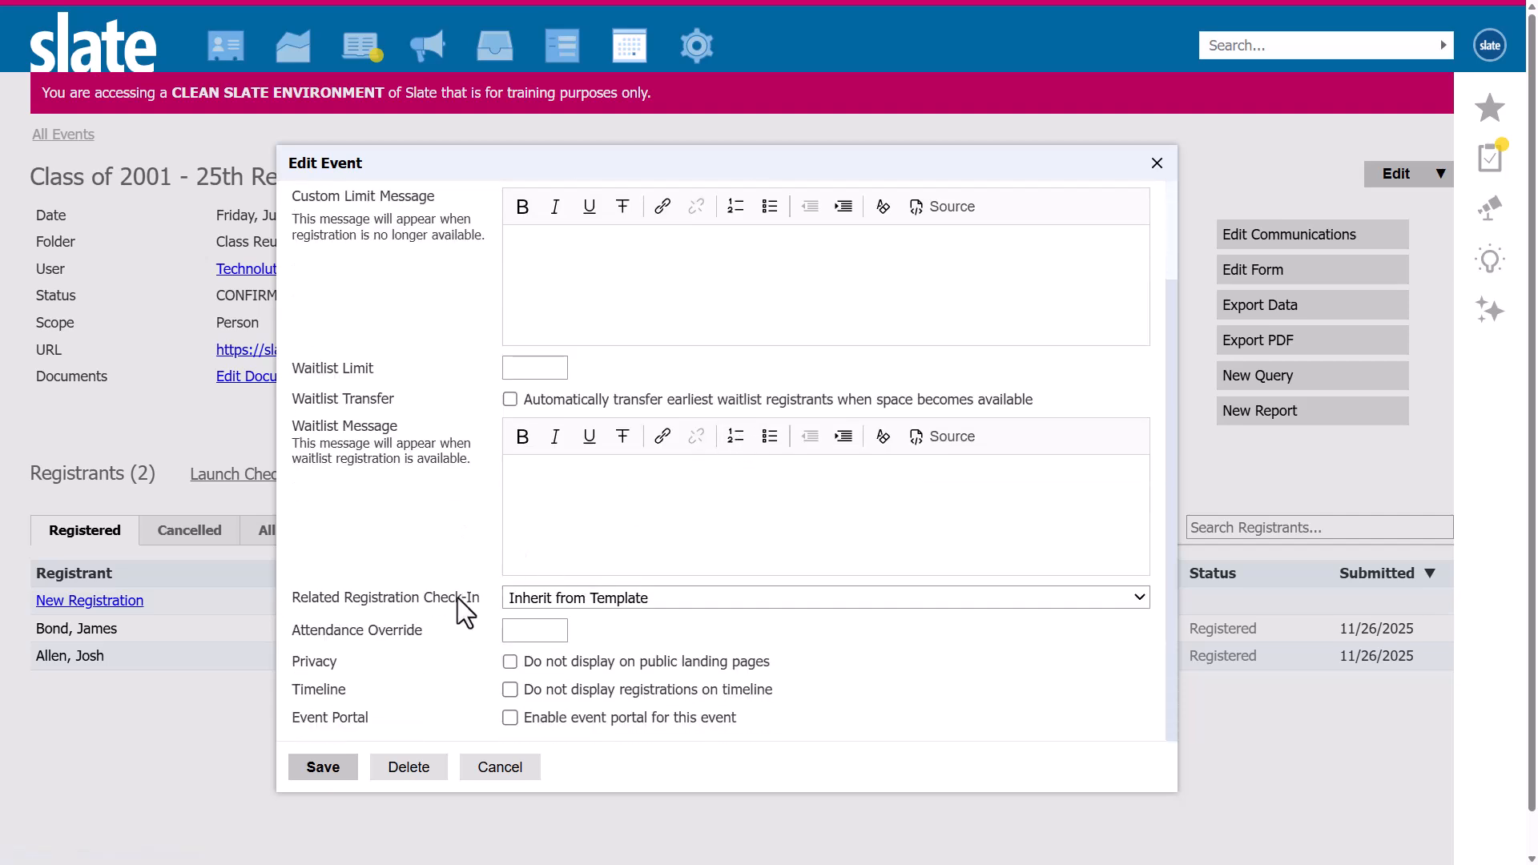
pyautogui.click(558, 597)
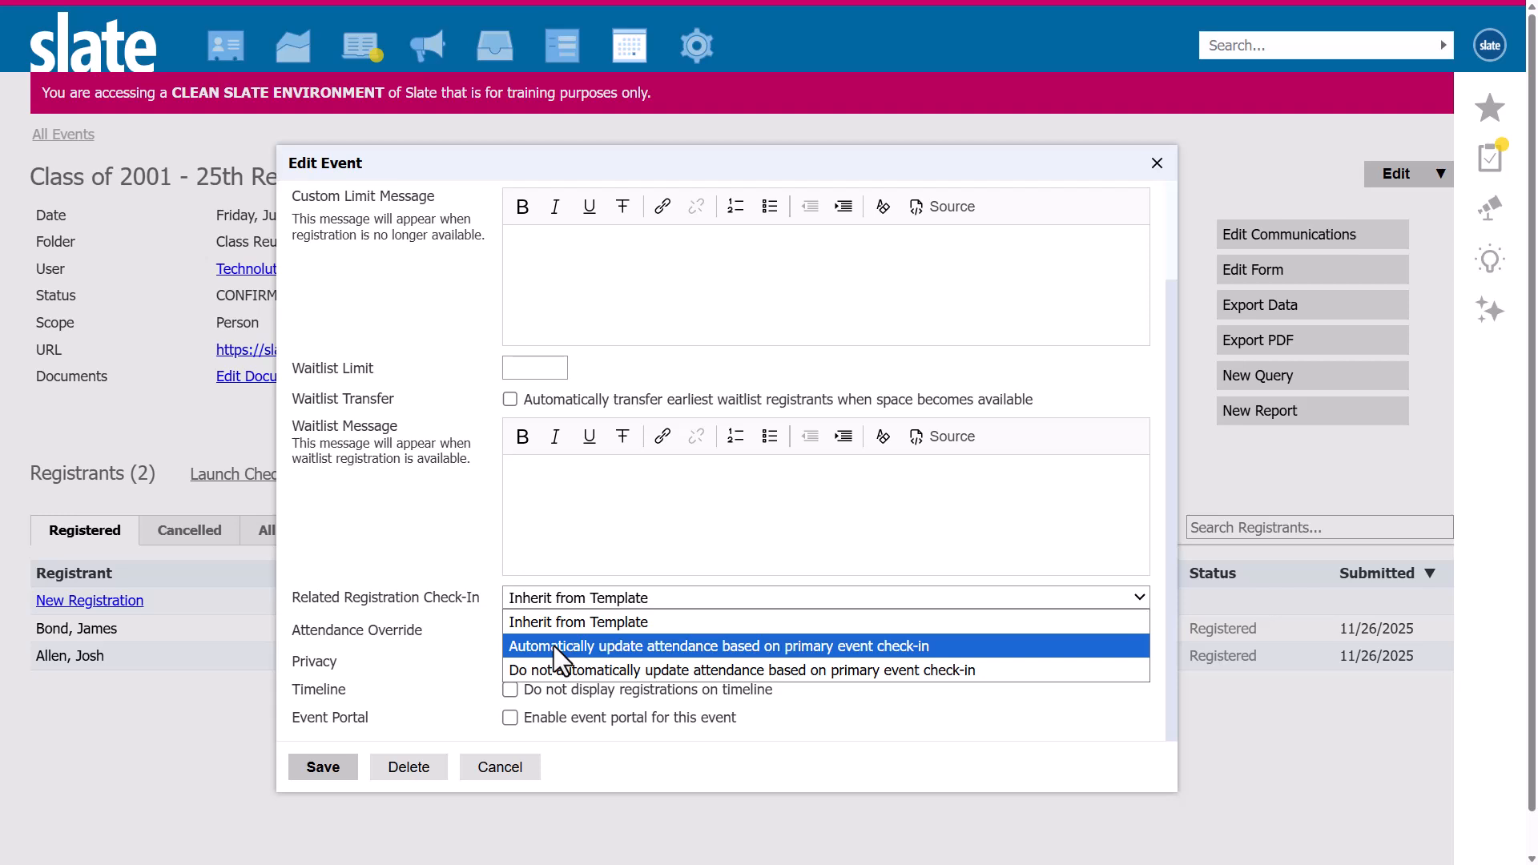
pyautogui.press('Down')
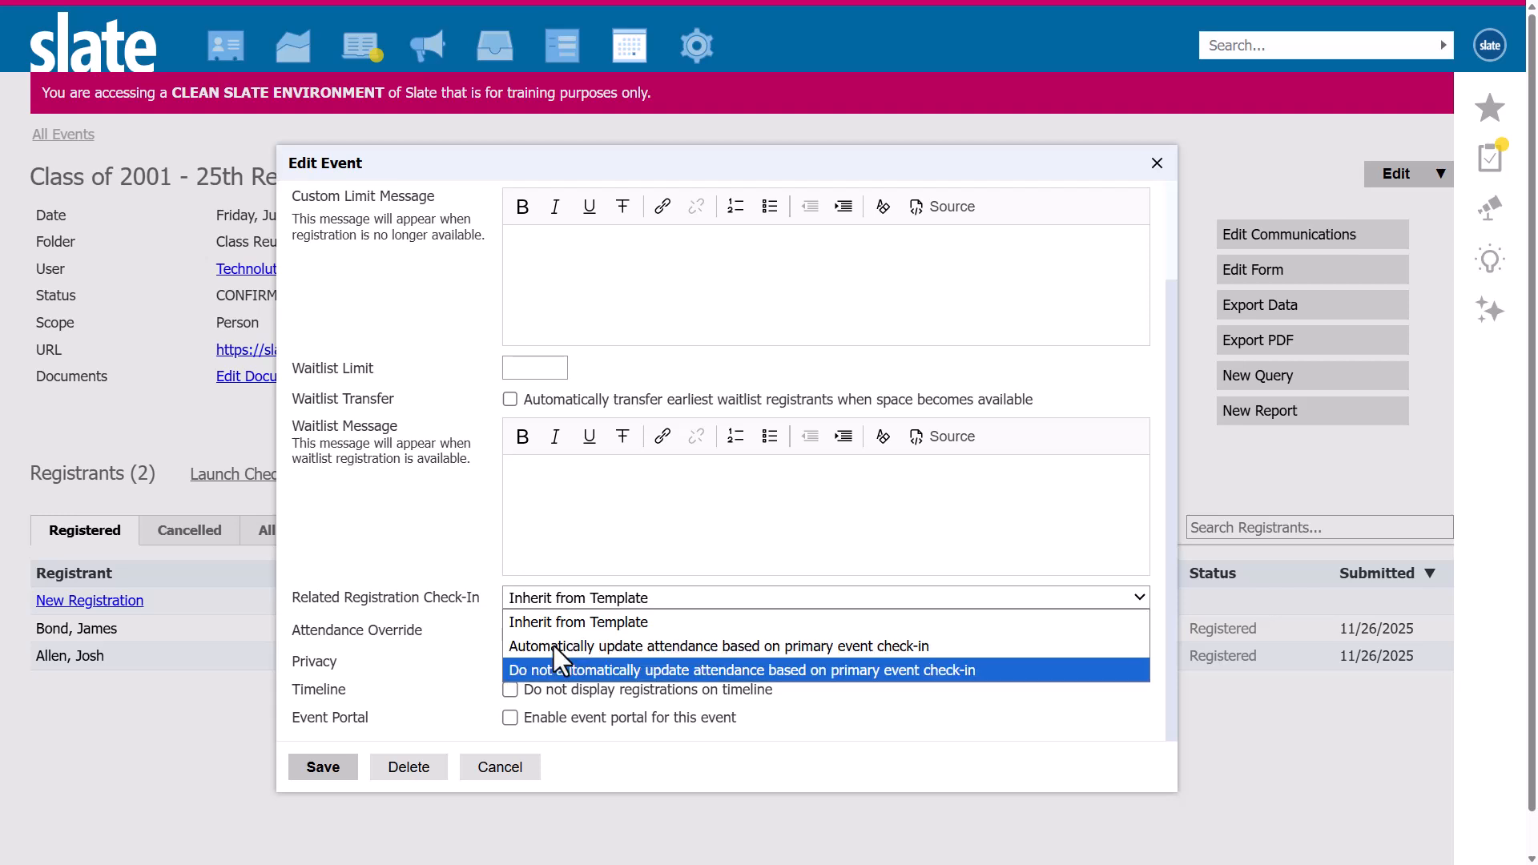